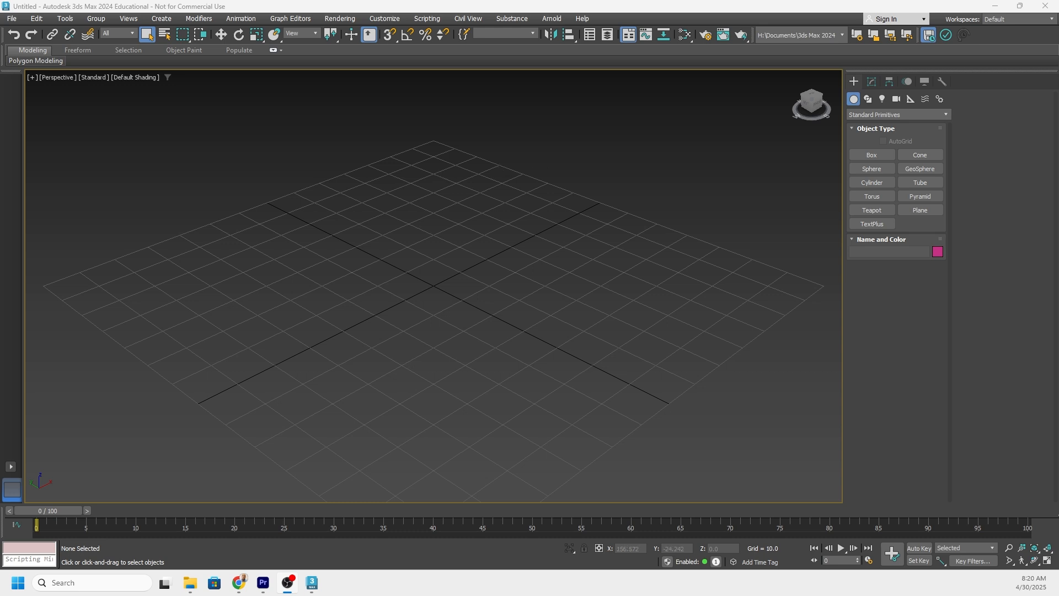
Create a ChamferBox near the grid center, about 9.8 long, 18.1 wide and 10 high, with a fillet of about 1.4.
left_click(871, 156)
middle_click_drag(424, 299, 416, 302, "alt")
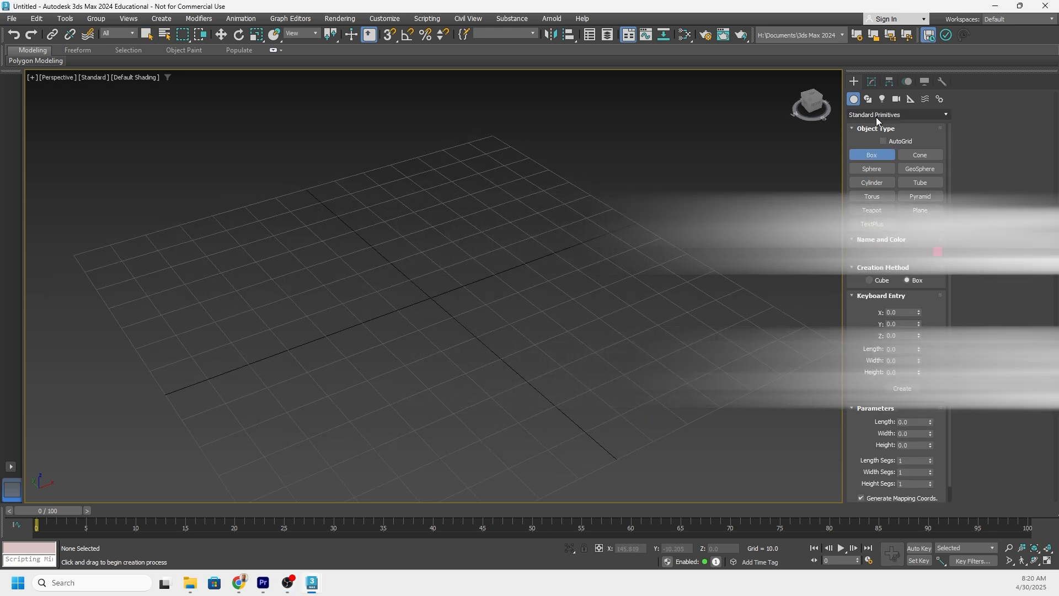
left_click(878, 115)
left_click(877, 135)
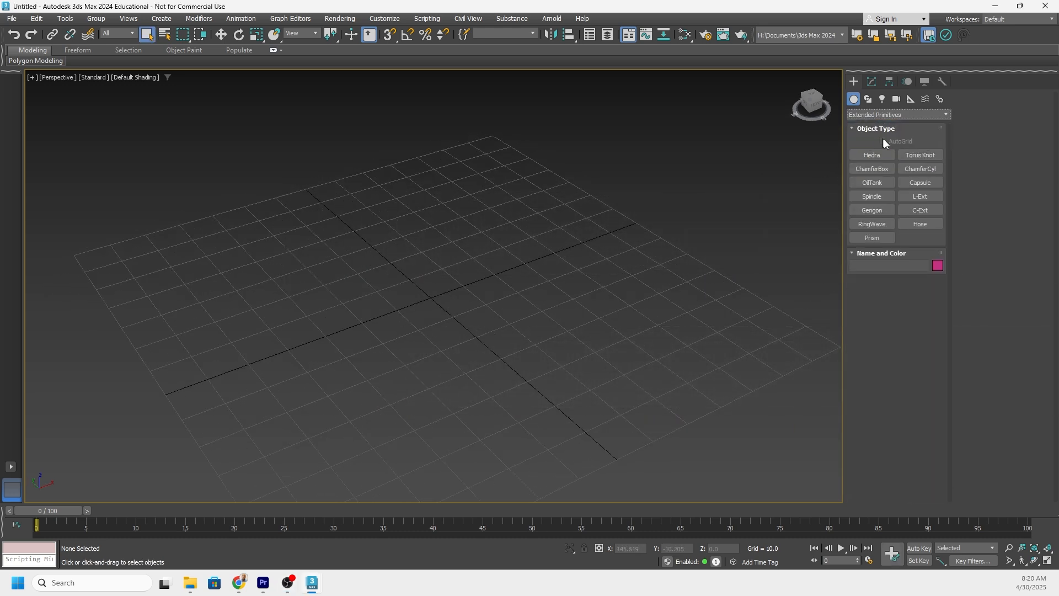
left_click(882, 169)
middle_click_drag(414, 295, 438, 299, "alt")
left_click_drag(440, 311, 485, 291)
left_click(489, 248)
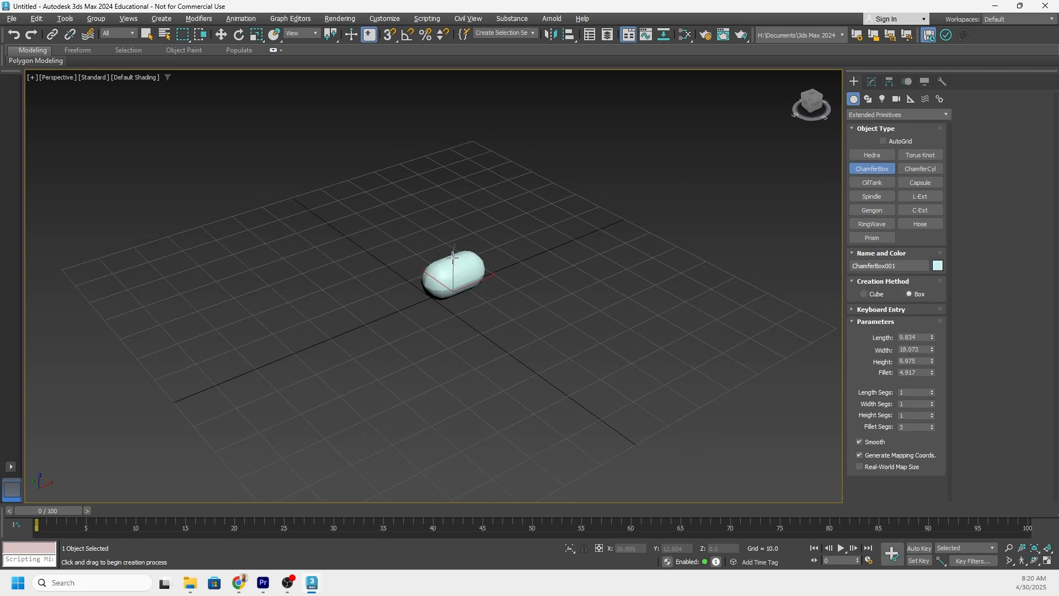
mouse_move(465, 252)
middle_mouse_down("alt")
mouse_move(449, 224)
mouse_move(453, 235)
middle_mouse_up("alt")
scroll(448, 224, "up", 3)
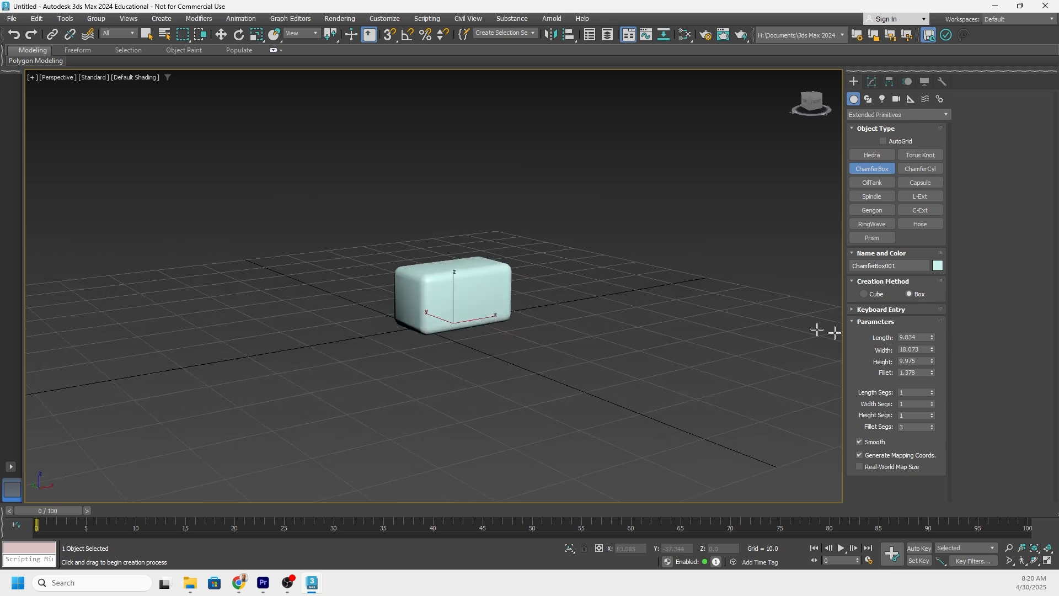
Check the system unit scale in the units setup, keeping inches and generic display units.
left_click(916, 337)
left_click(386, 19)
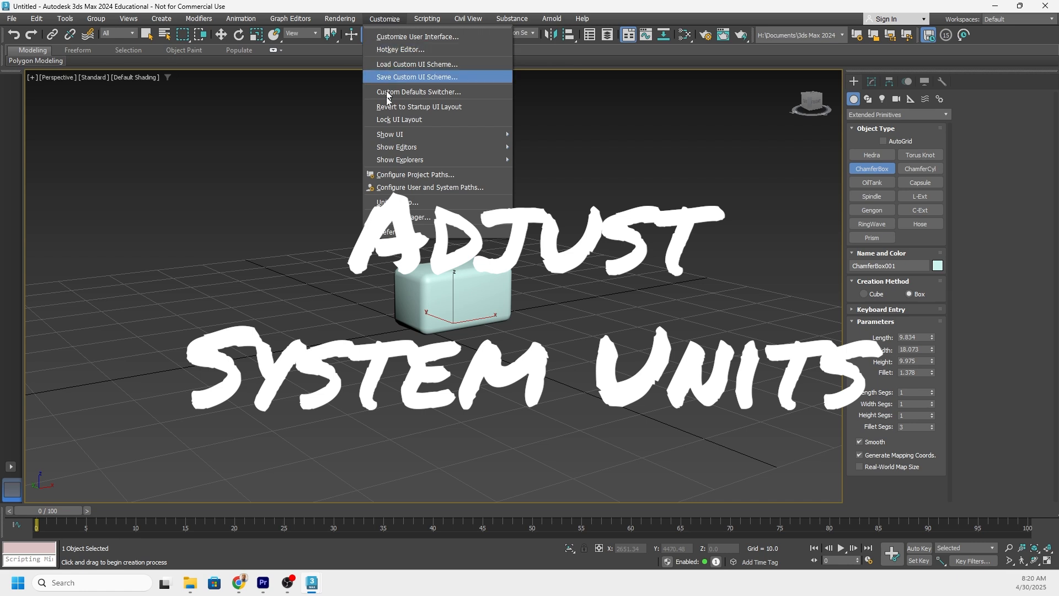
left_click(397, 202)
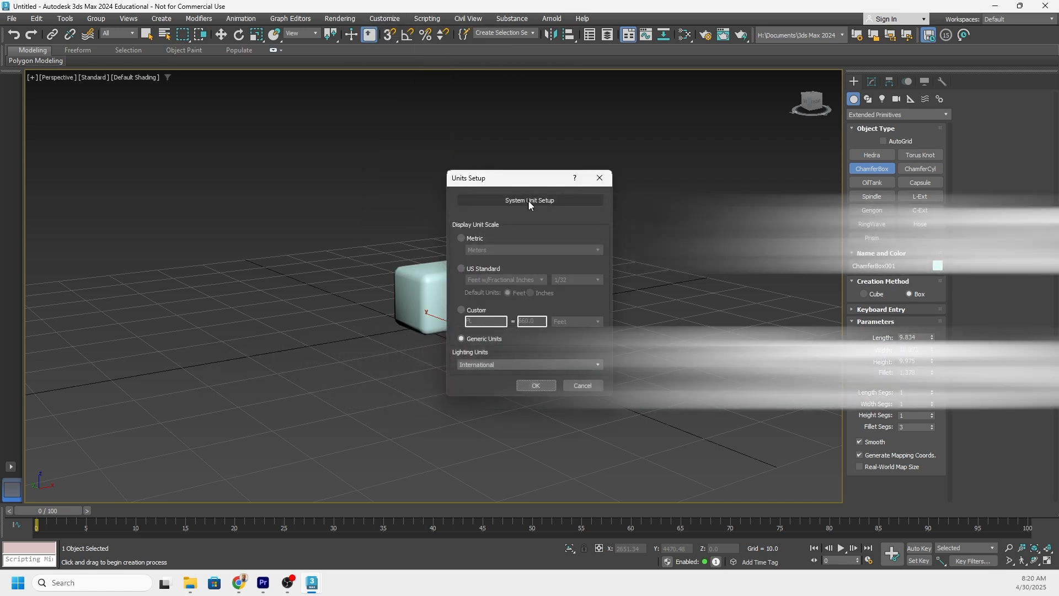
left_click(528, 201)
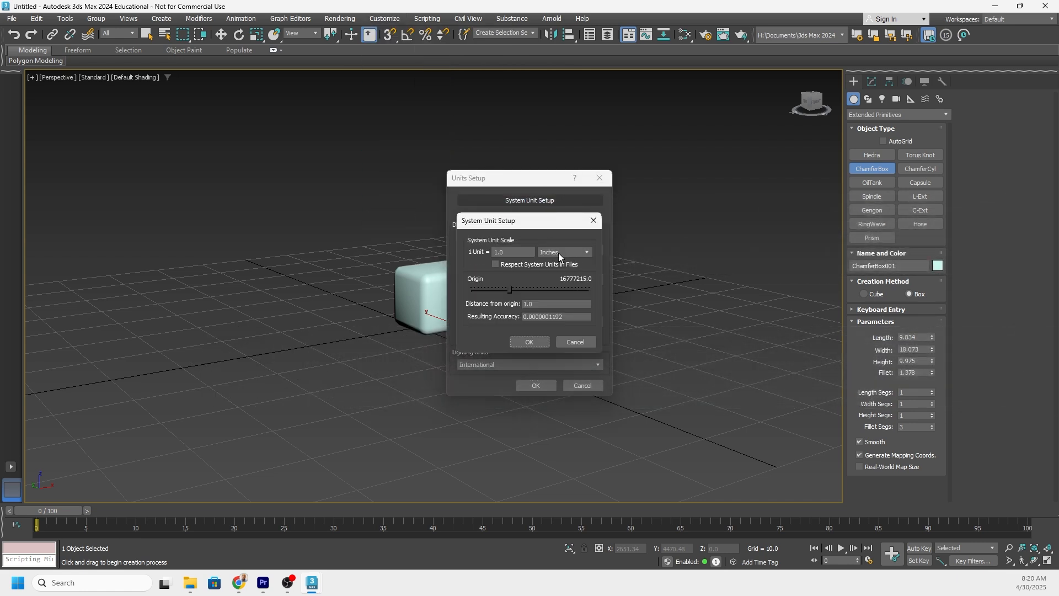
left_click(530, 343)
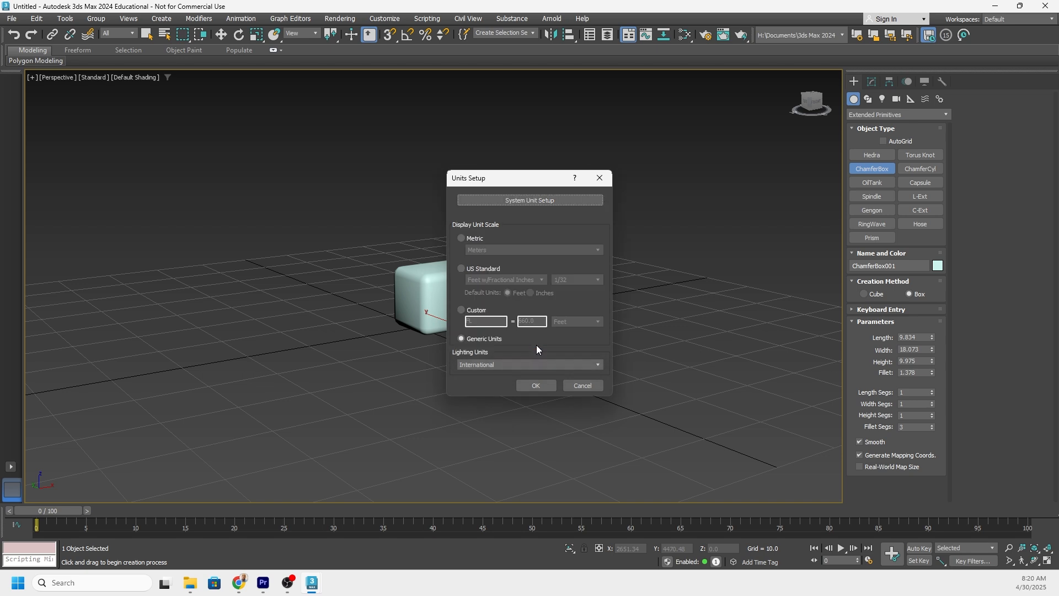
left_click(536, 386)
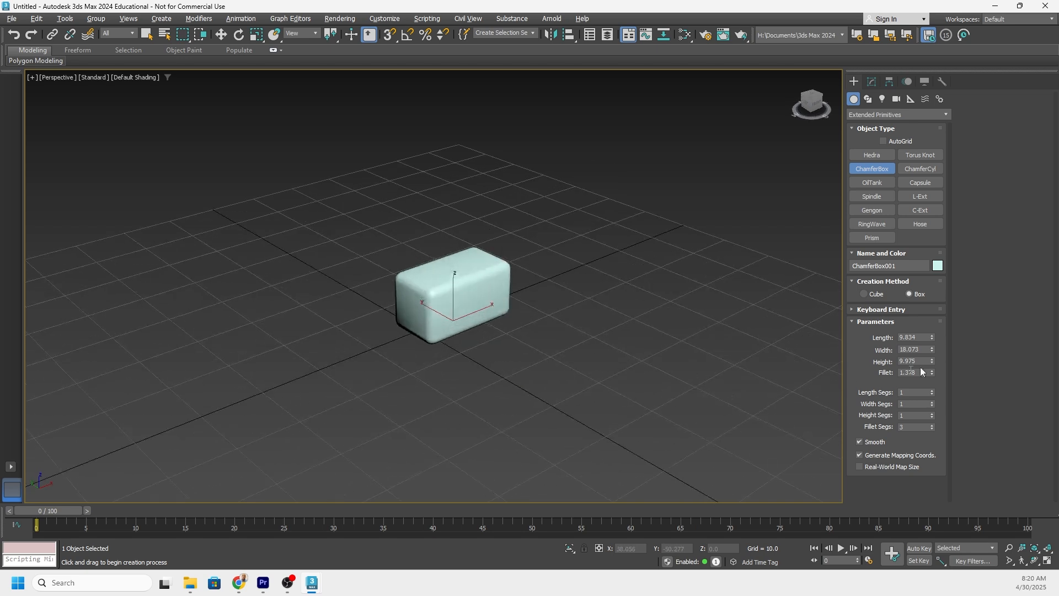
Set the chamfer box's length to 8, width to 16, height to 8 and fillet to 0.5.
double_click(908, 337)
type("8")
key("Tab")
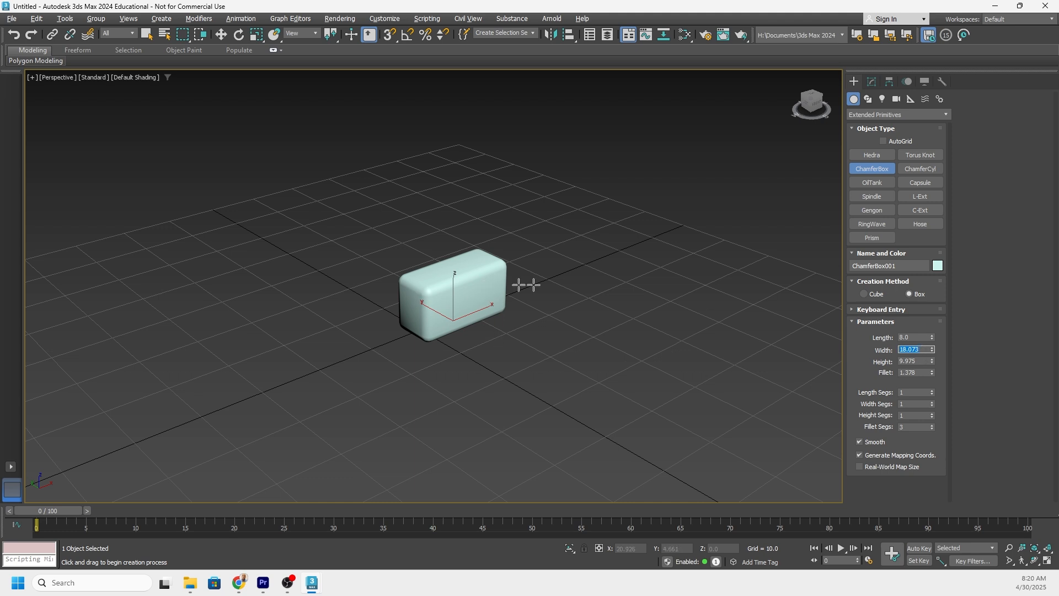
type("16")
key("Tab")
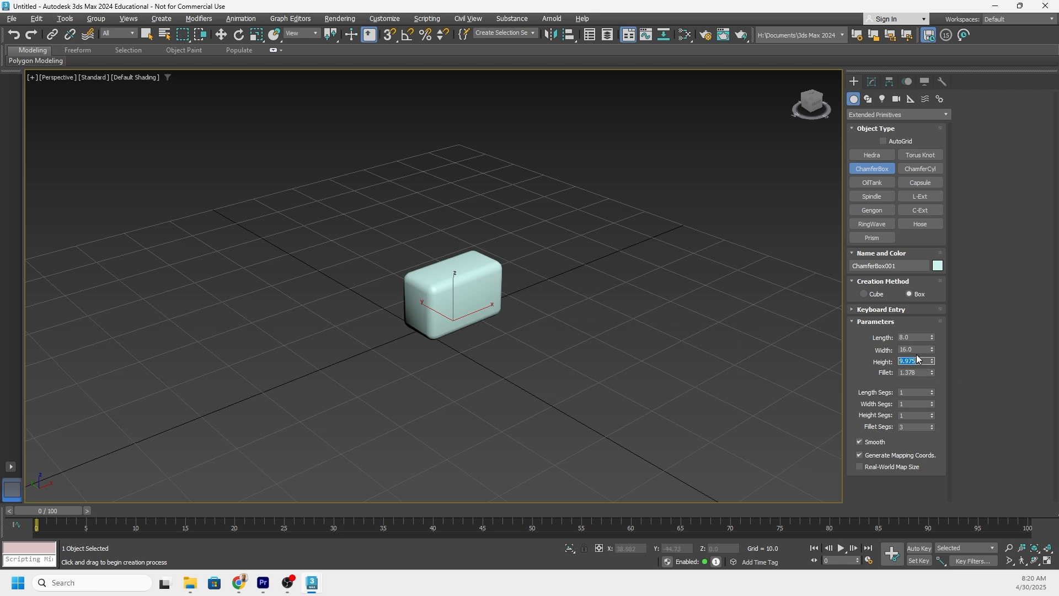
type("8")
key("Tab")
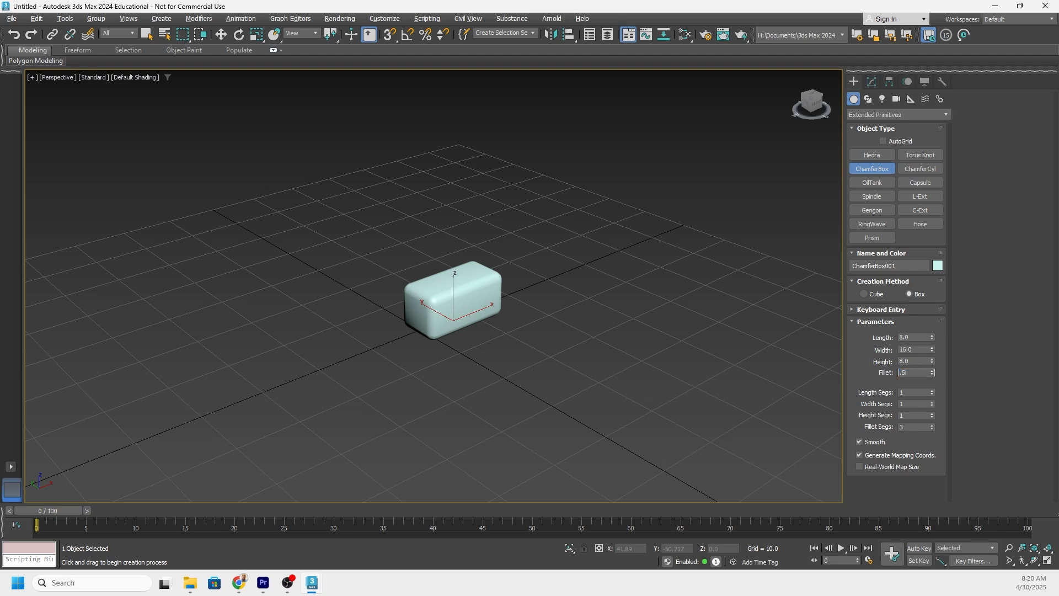
type(".5")
key("Return")
Search all actions for "array" and apply the Array Modifier to the chamfer box.
middle_click_drag(463, 250, 489, 299, "alt")
scroll(485, 303, "up", 5)
scroll(486, 282, "down", 5)
scroll(433, 309, "up", 3)
scroll(490, 296, "down", 3)
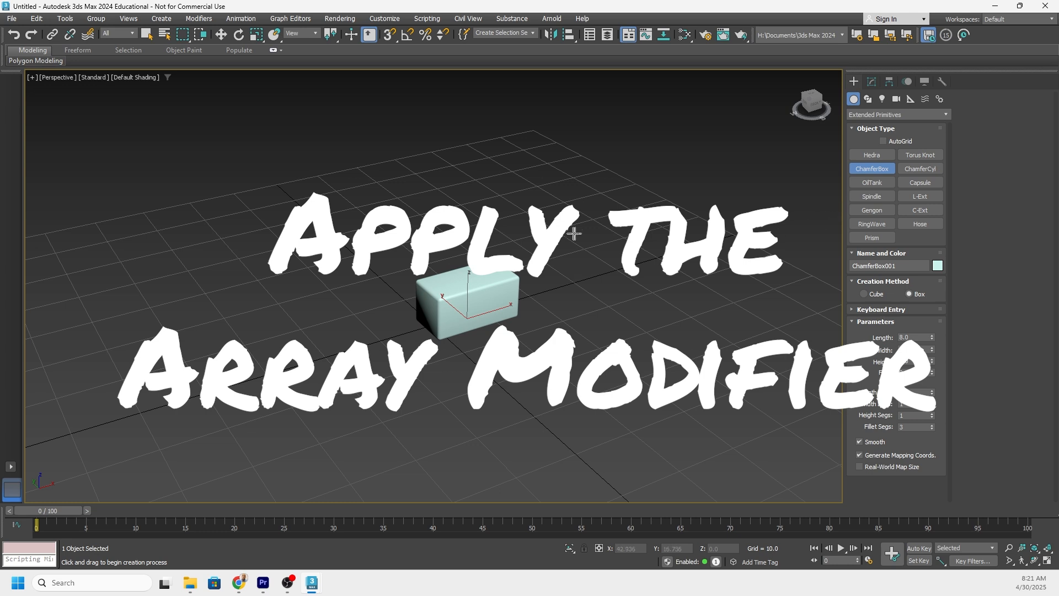
type("x")
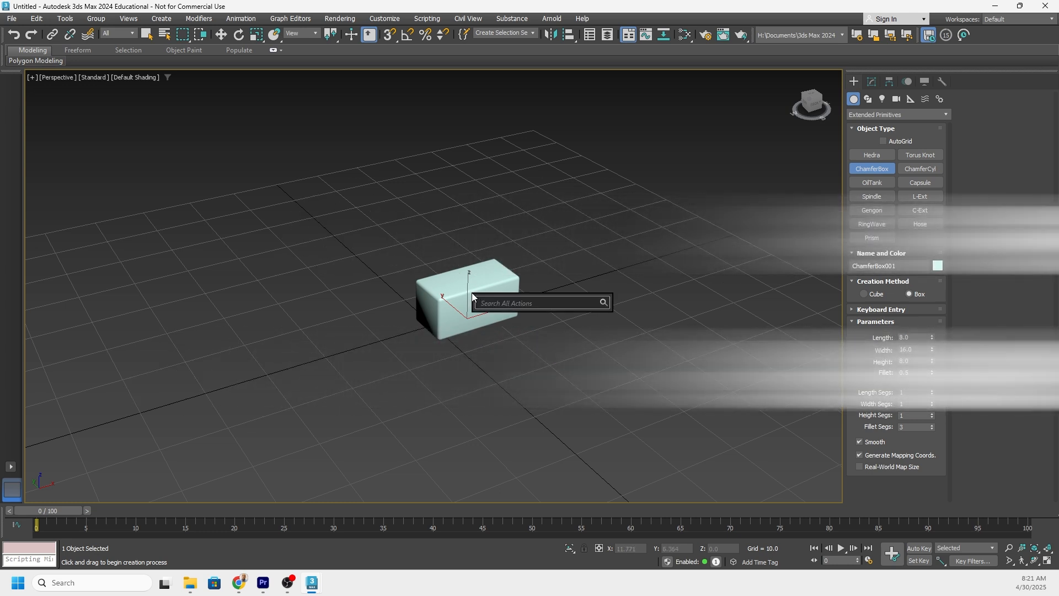
type("array")
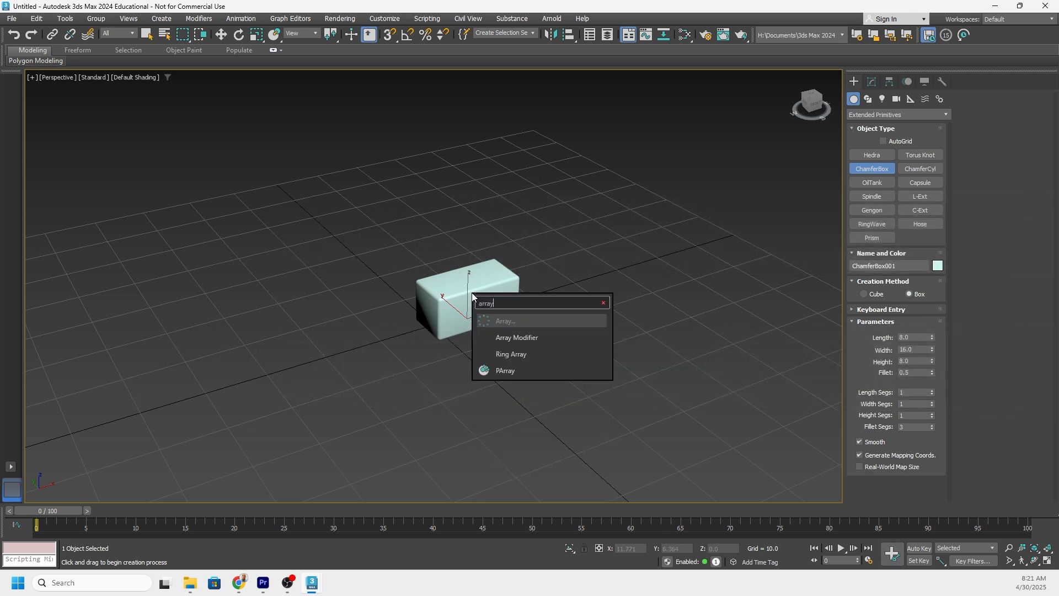
left_click(514, 337)
Set the array's Count X to 10 to lengthen the row of blocks.
middle_click_drag(421, 236, 346, 276)
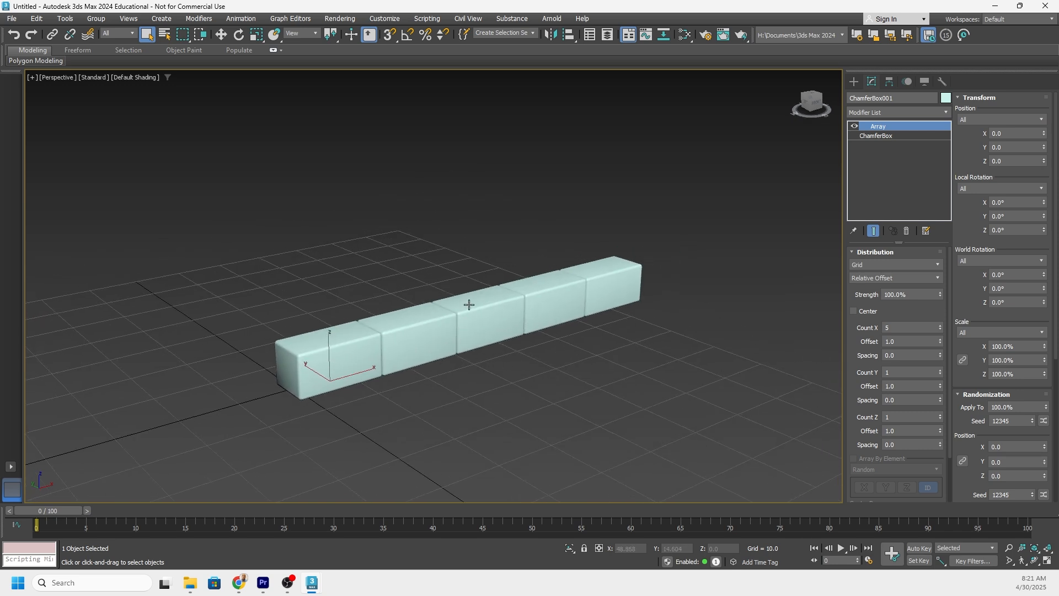
mouse_move(460, 295)
middle_mouse_down("alt")
mouse_move(473, 296)
mouse_move(440, 315)
mouse_move(421, 305)
mouse_move(462, 293)
middle_mouse_up("alt")
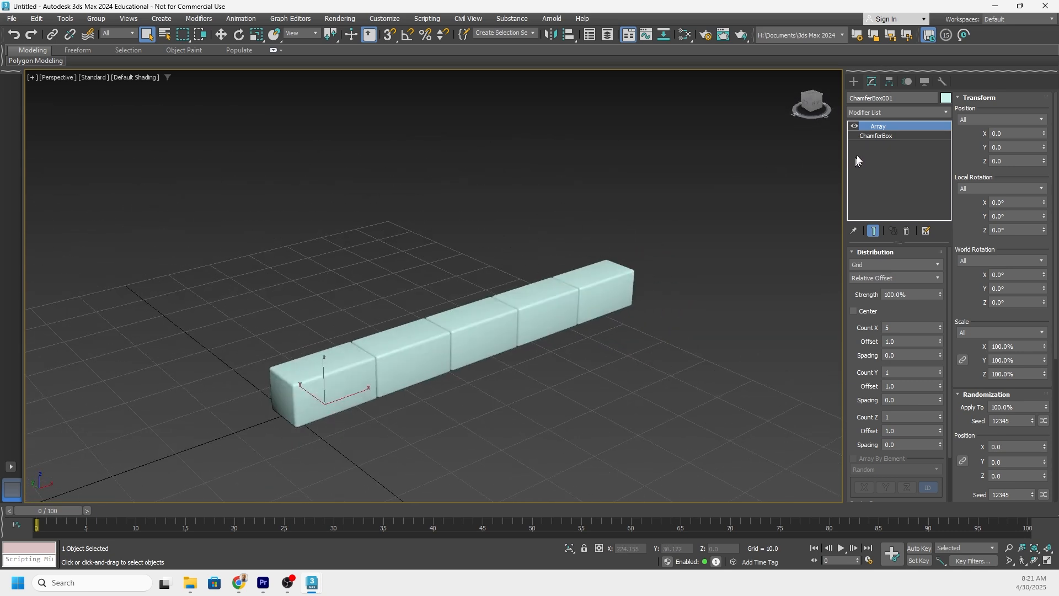
middle_click_drag(657, 230, 527, 267, "alt")
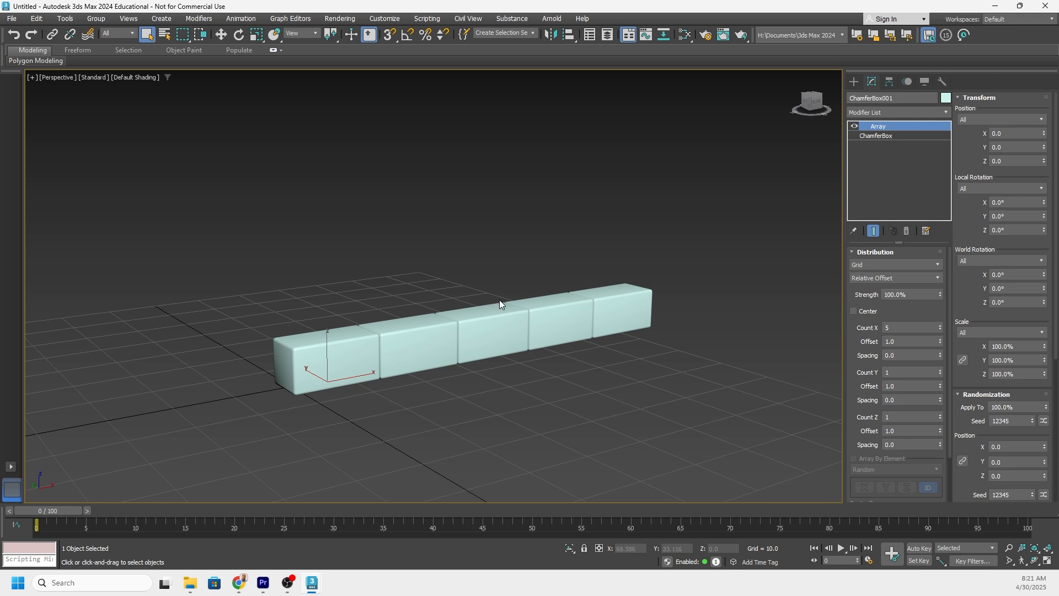
mouse_move(500, 301)
middle_mouse_down("alt")
mouse_move(515, 290)
mouse_move(510, 305)
middle_mouse_up("alt")
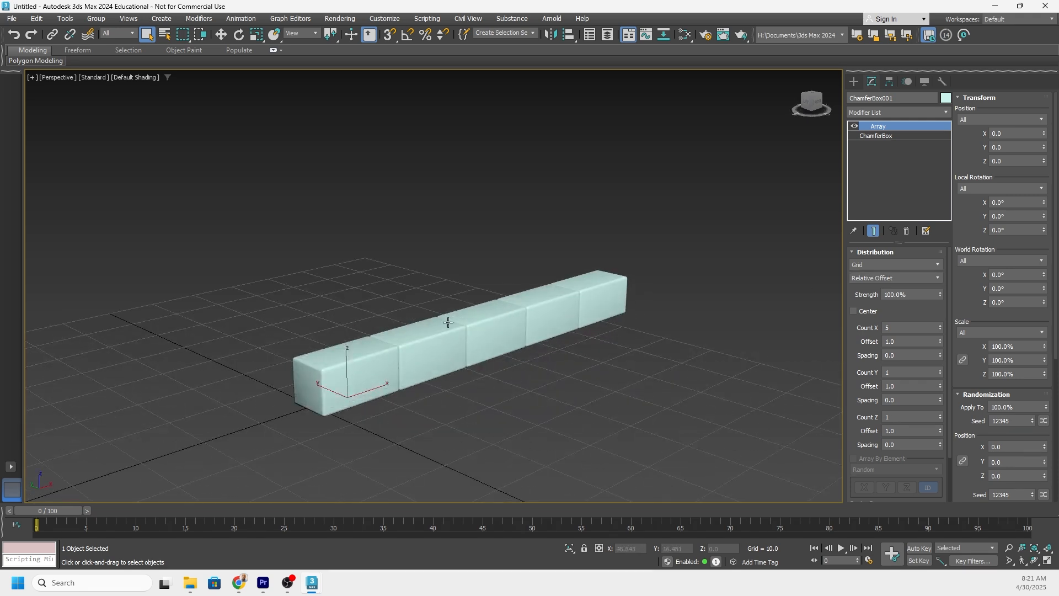
middle_click_drag(448, 322, 440, 324, "alt")
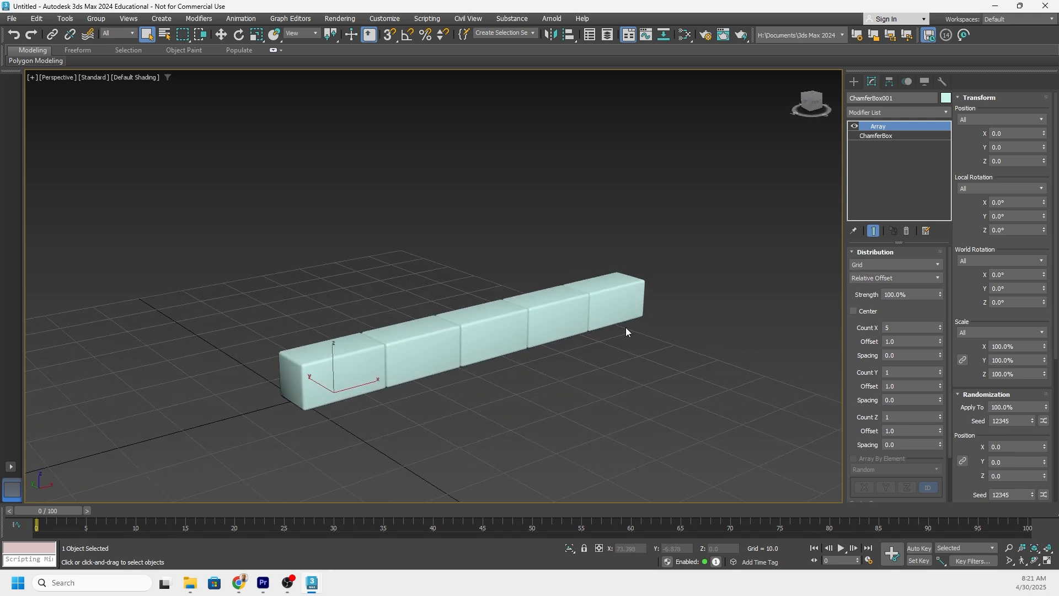
double_click(902, 326)
type("10")
key("Return")
Set the array's Count Z to 20 to stack the rows into a wall.
middle_click_drag(579, 264, 476, 289)
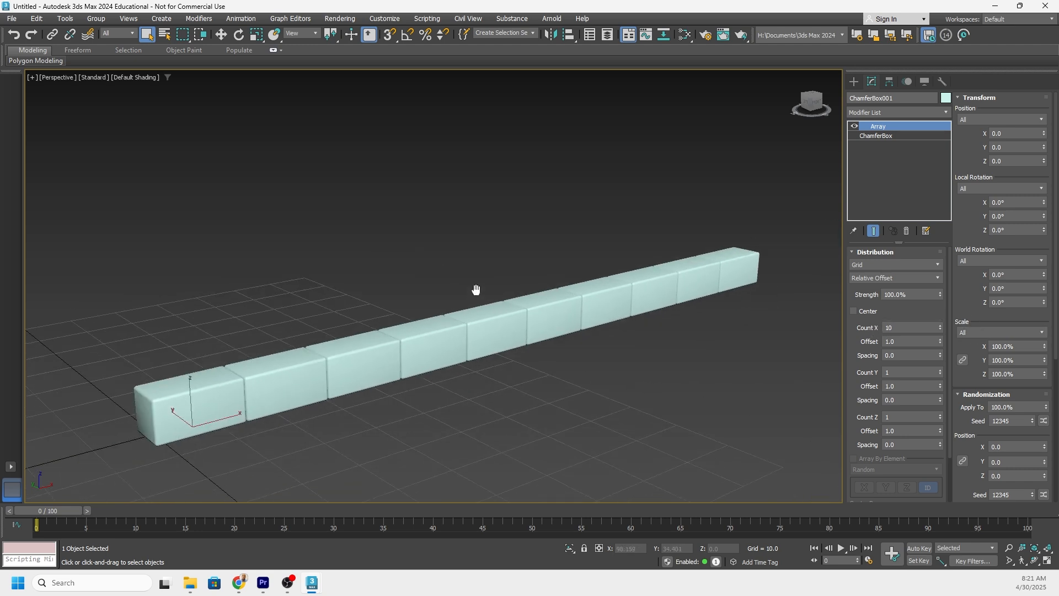
left_click(899, 420)
scroll(353, 312, "down", 3)
middle_click_drag(365, 321, 267, 193, "alt")
scroll(390, 333, "down", 3)
middle_click_drag(515, 123, 422, 256, "alt")
middle_click_drag(424, 138, 442, 158, "alt")
mouse_move(403, 265)
middle_mouse_down("alt")
mouse_move(388, 246)
mouse_move(386, 262)
mouse_move(402, 272)
middle_mouse_up("alt")
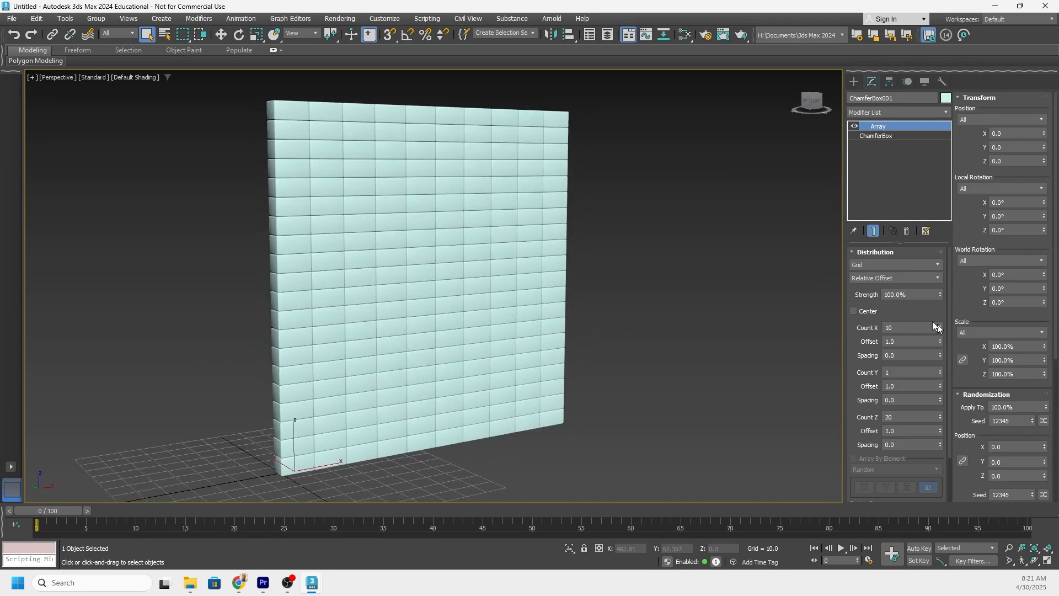
Set the array's position transform mode to Alternating and activate the Move tool to show the wall's axes.
left_click(970, 120)
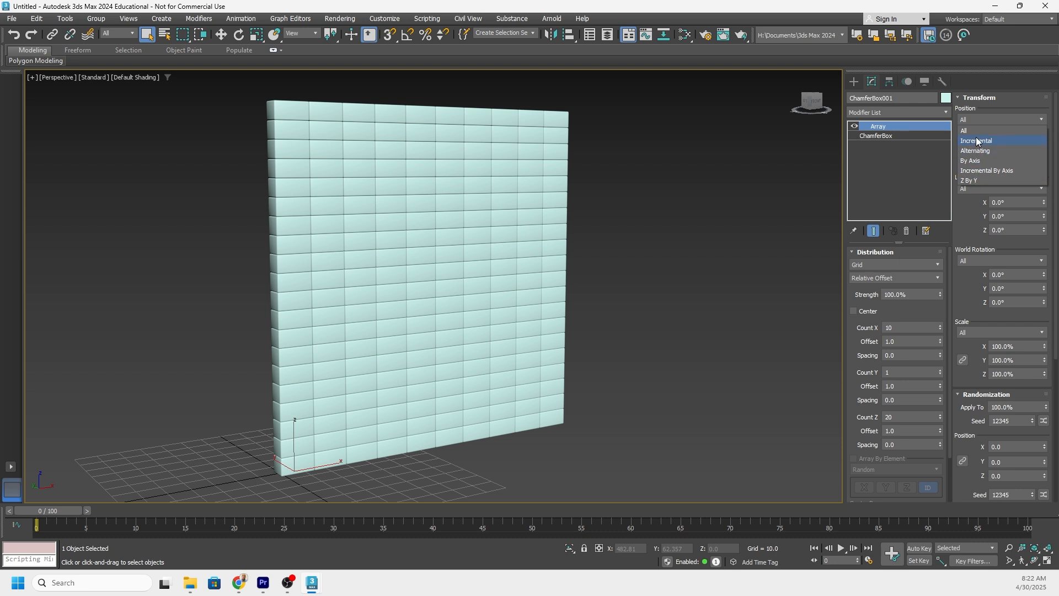
left_click(972, 152)
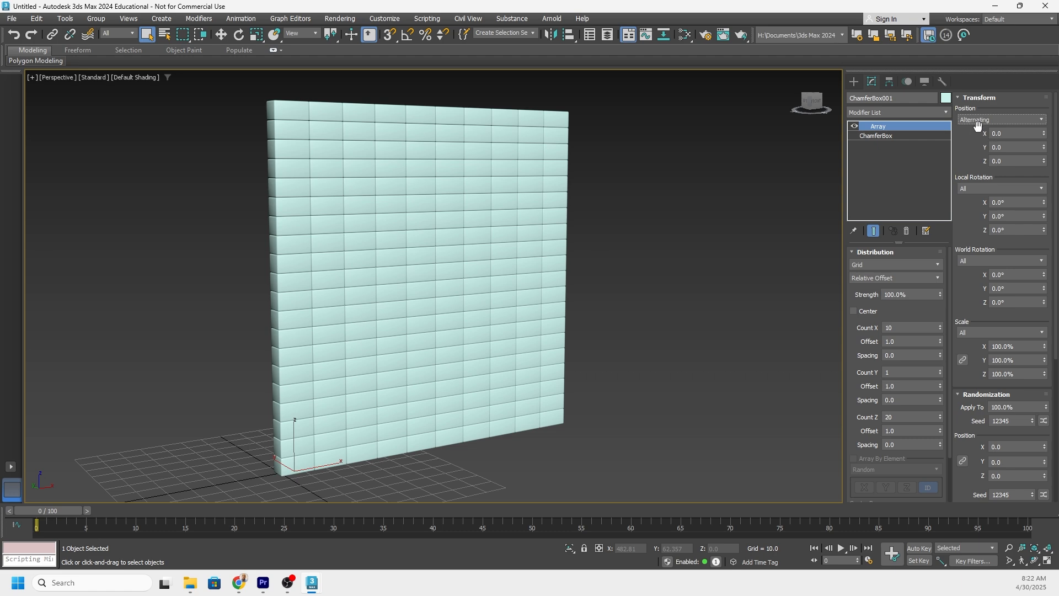
middle_click_drag(415, 255, 309, 362, "alt")
key("w")
scroll(315, 362, "up", 5)
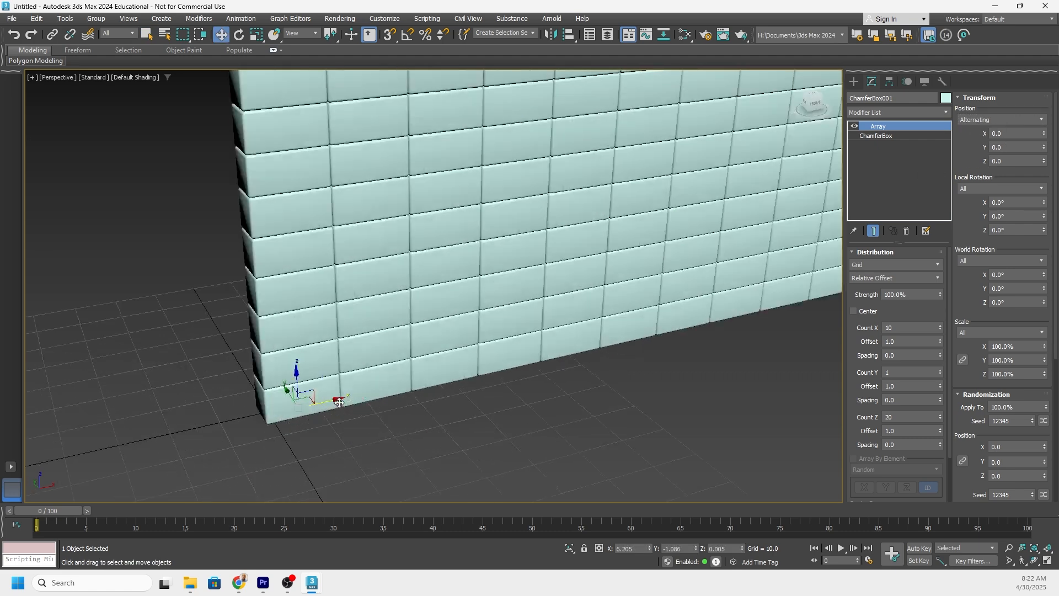
middle_click_drag(342, 397, 359, 403, "alt")
scroll(363, 379, "down", 3)
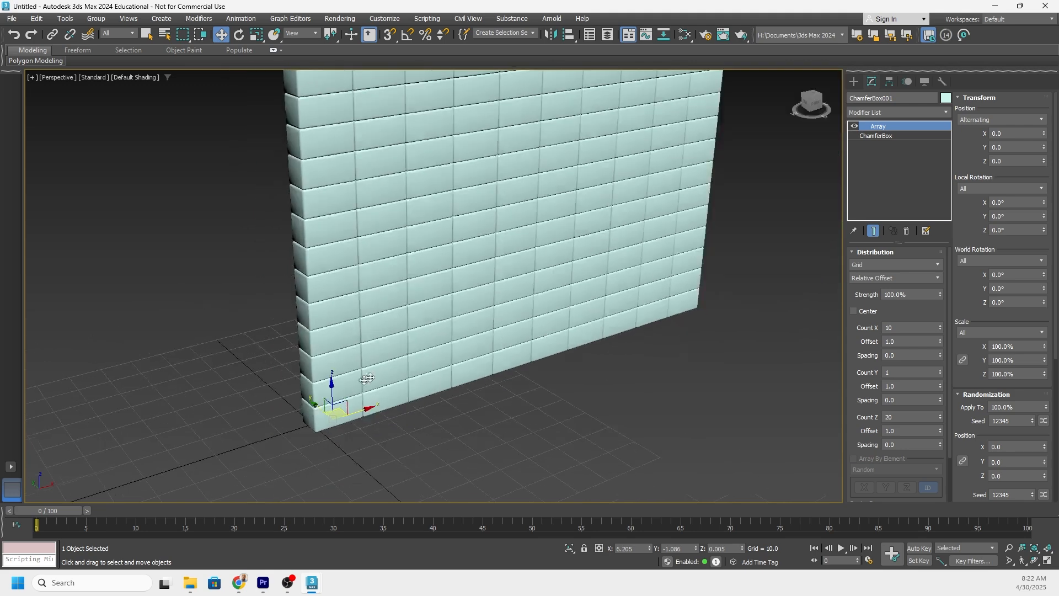
middle_click_drag(449, 303, 388, 379)
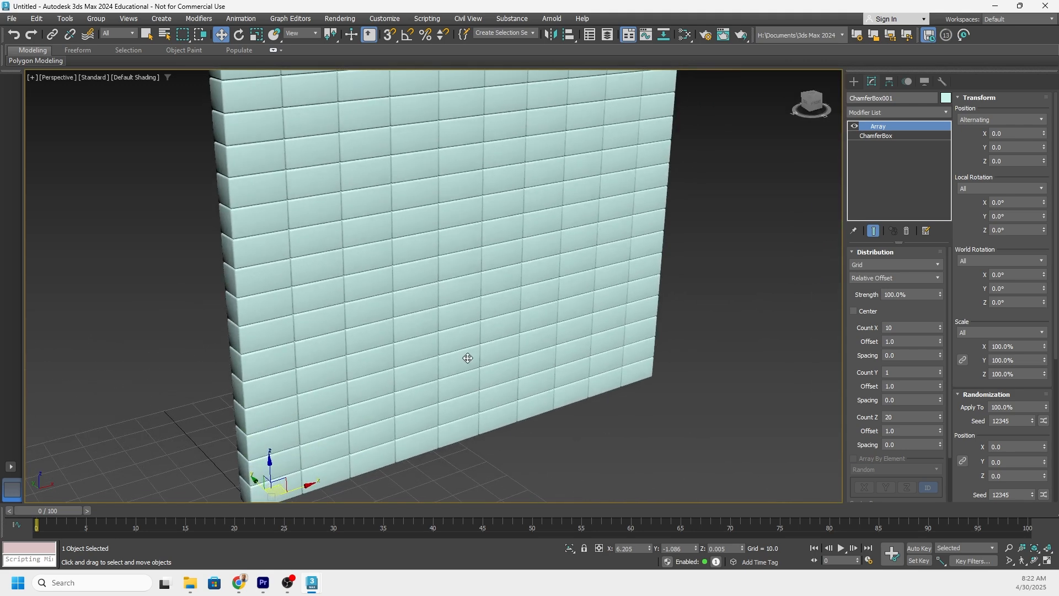
middle_click_drag(467, 358, 466, 362, "alt")
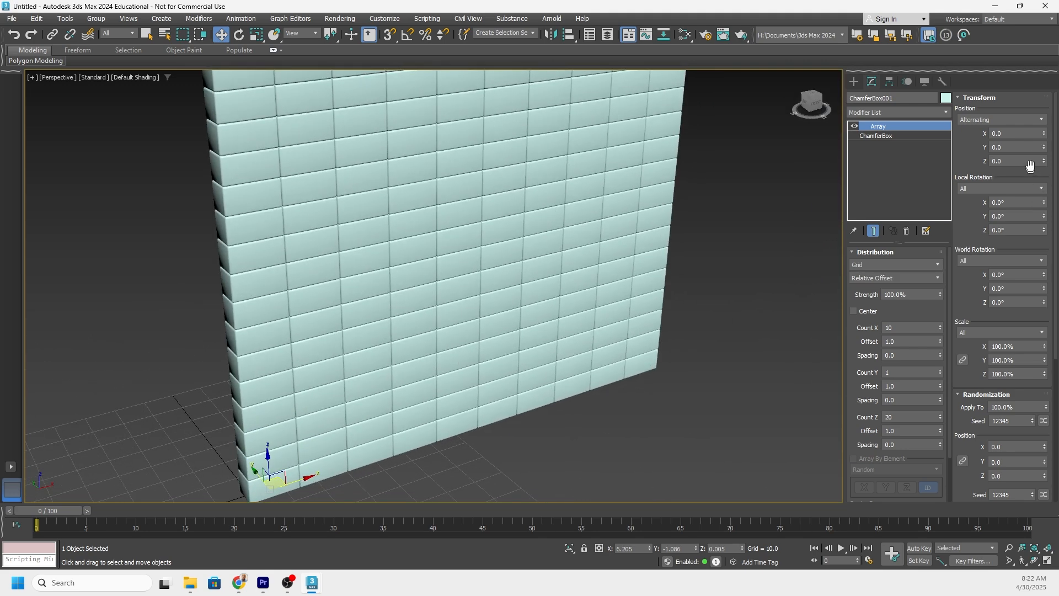
Offset the alternating rows along X by about 6.8.
left_click_drag(1046, 135, 7, 95)
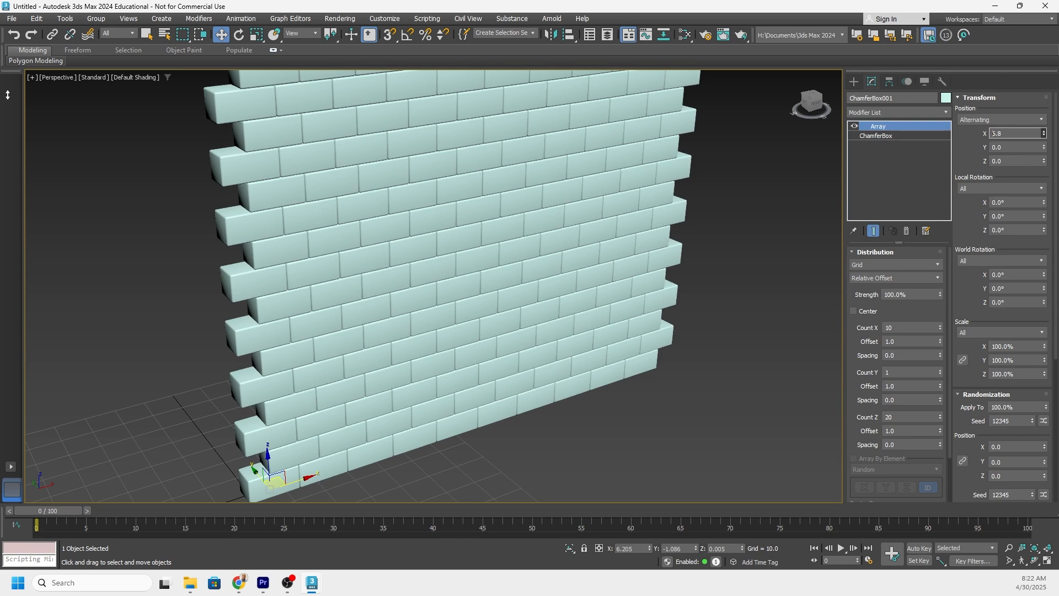
middle_click_drag(312, 463, 329, 427, "alt")
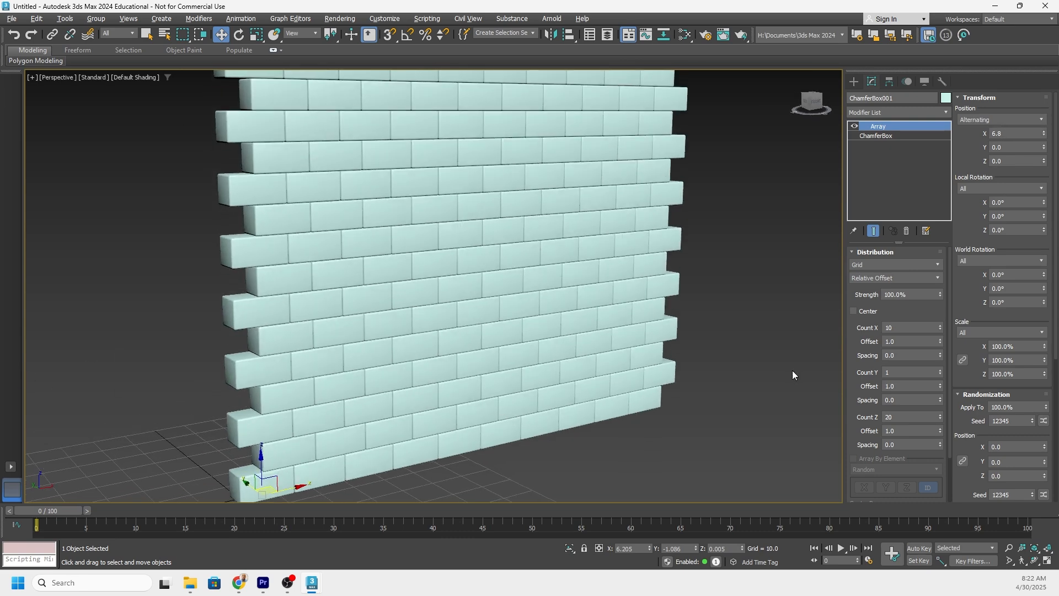
mouse_move(309, 238)
middle_mouse_down("alt")
mouse_move(291, 248)
mouse_move(320, 238)
middle_mouse_up("alt")
scroll(284, 244, "down", 5)
scroll(309, 231, "up", 3)
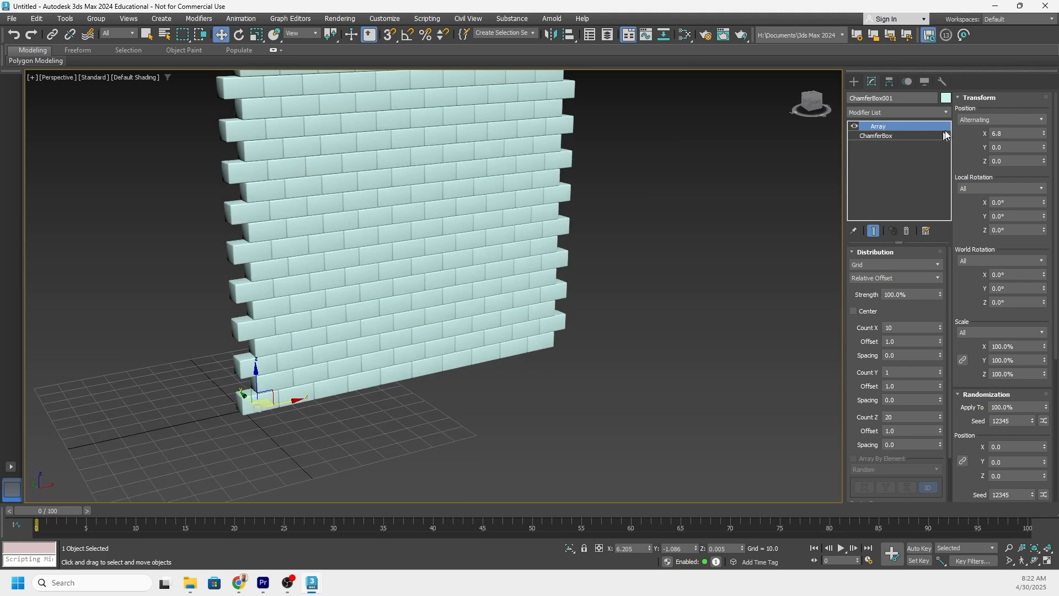
Set the X position offset of the alternating rows to 8, half a block's width.
double_click(1020, 137)
type("3")
key("Return")
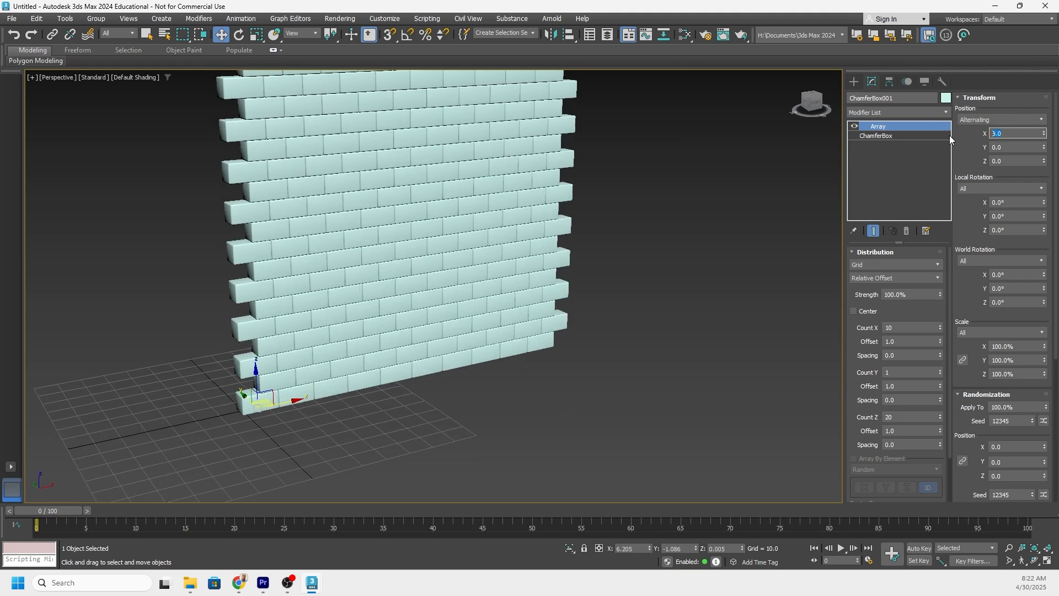
scroll(303, 235, "up", 5)
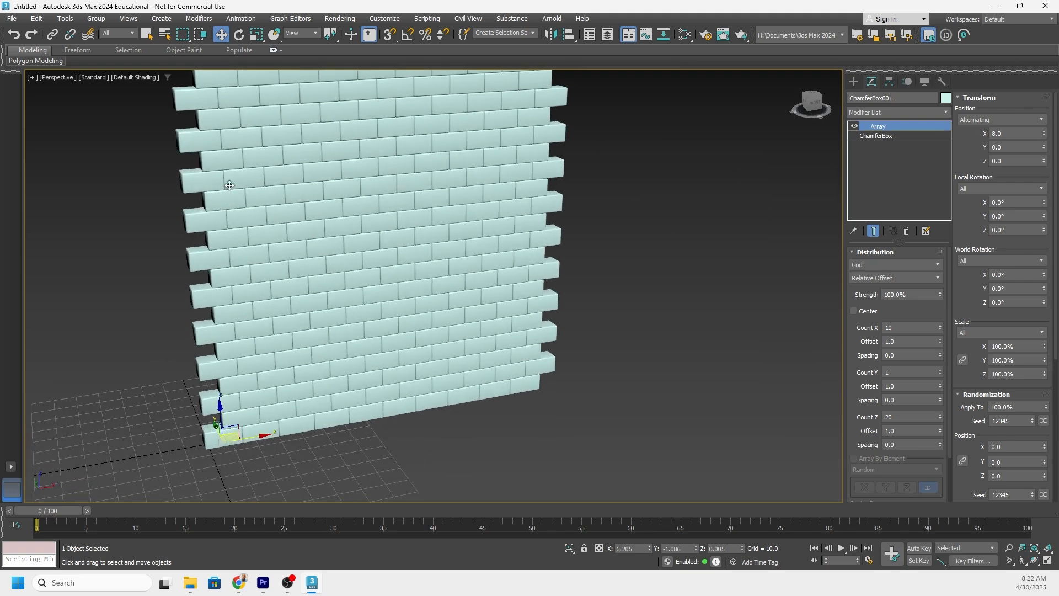
scroll(215, 171, "down", 2)
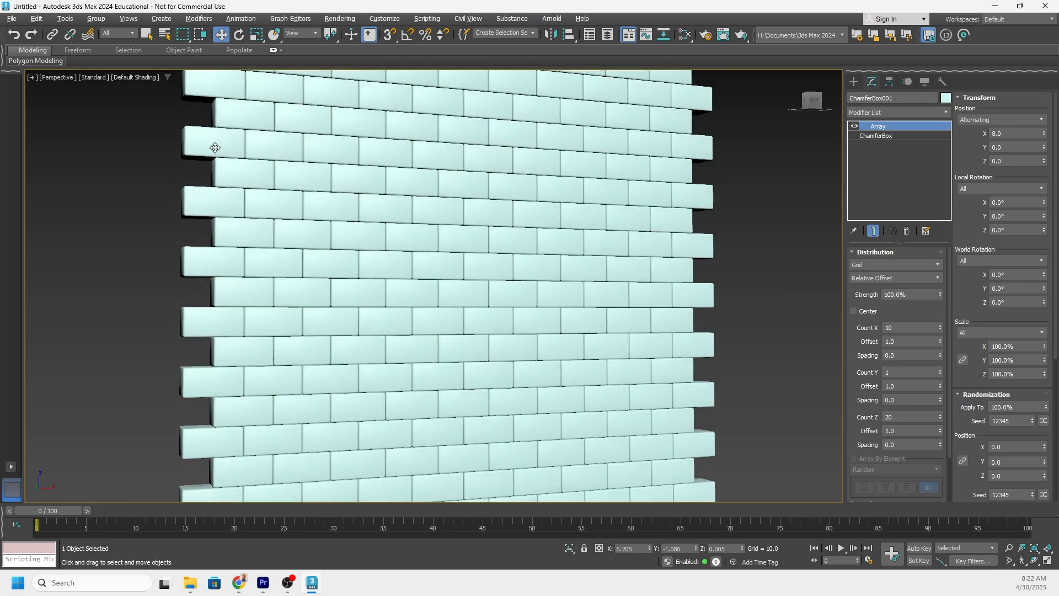
middle_click_drag(216, 171, 275, 235, "alt")
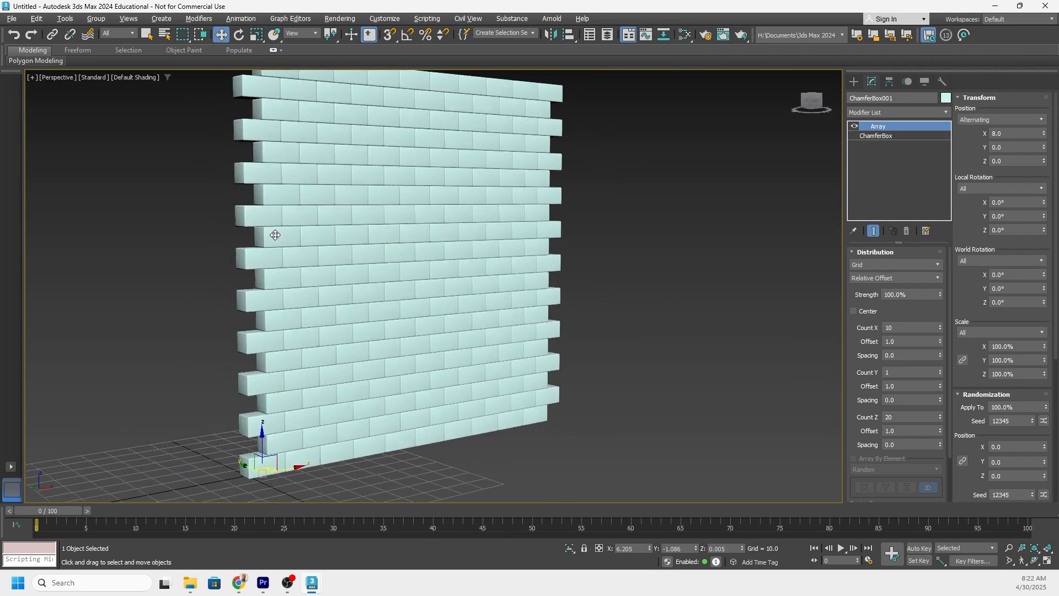
Set the array's random position variation along Y to about 0.7 so individual blocks shift in depth.
middle_click_drag(300, 404, 335, 268)
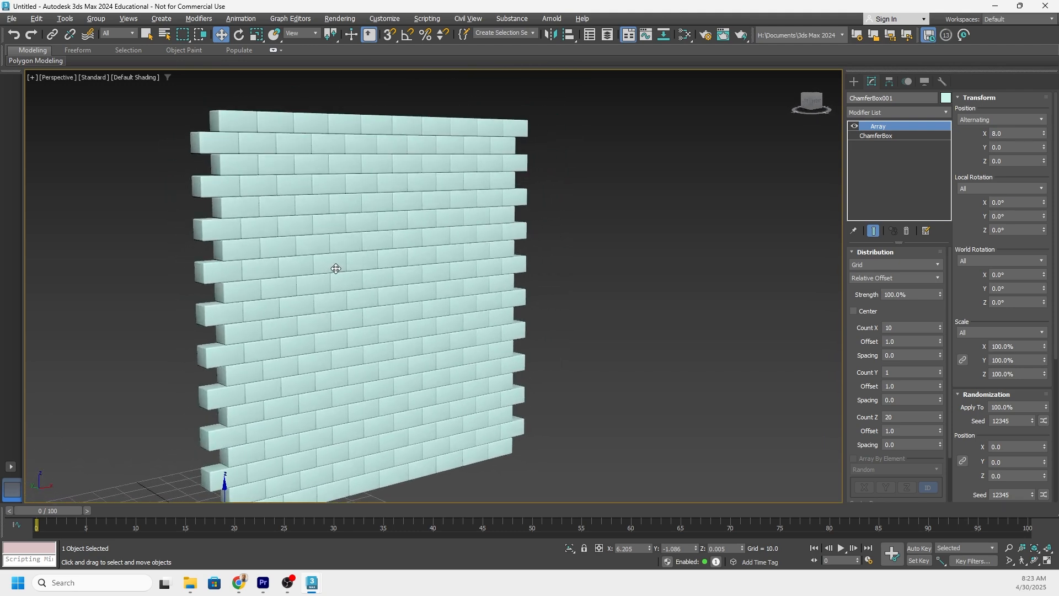
mouse_move(402, 254)
middle_mouse_down("alt")
mouse_move(378, 231)
mouse_move(413, 236)
middle_mouse_up("alt")
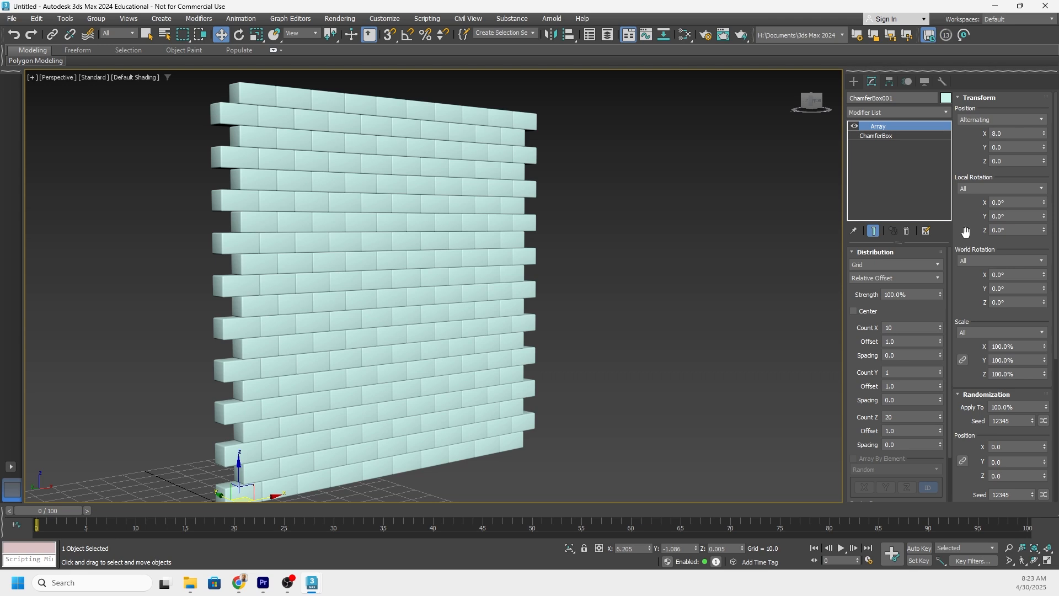
left_click_drag(968, 232, 975, 183)
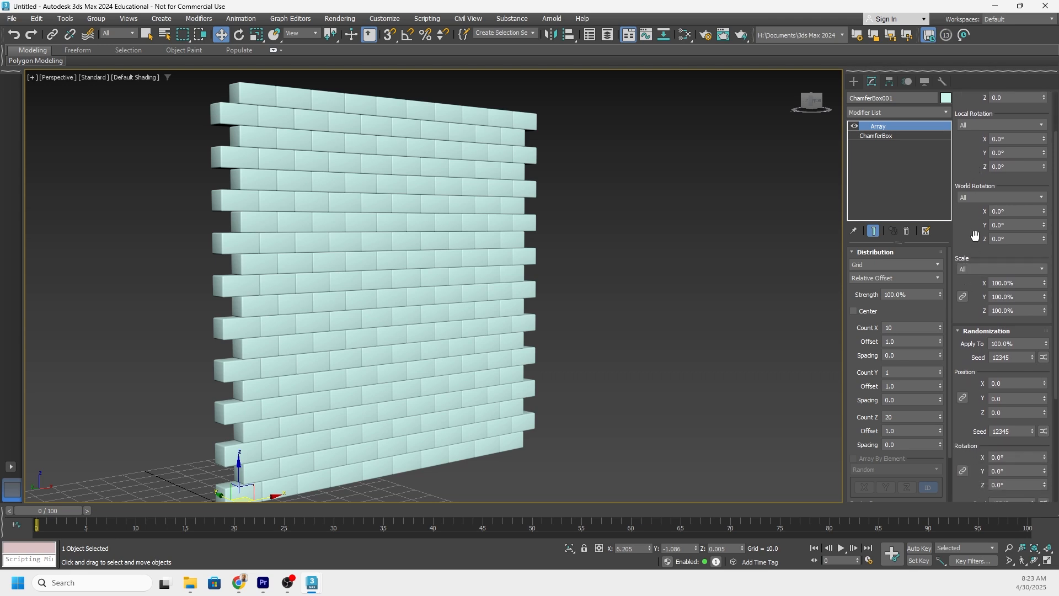
left_click_drag(974, 237, 982, 137)
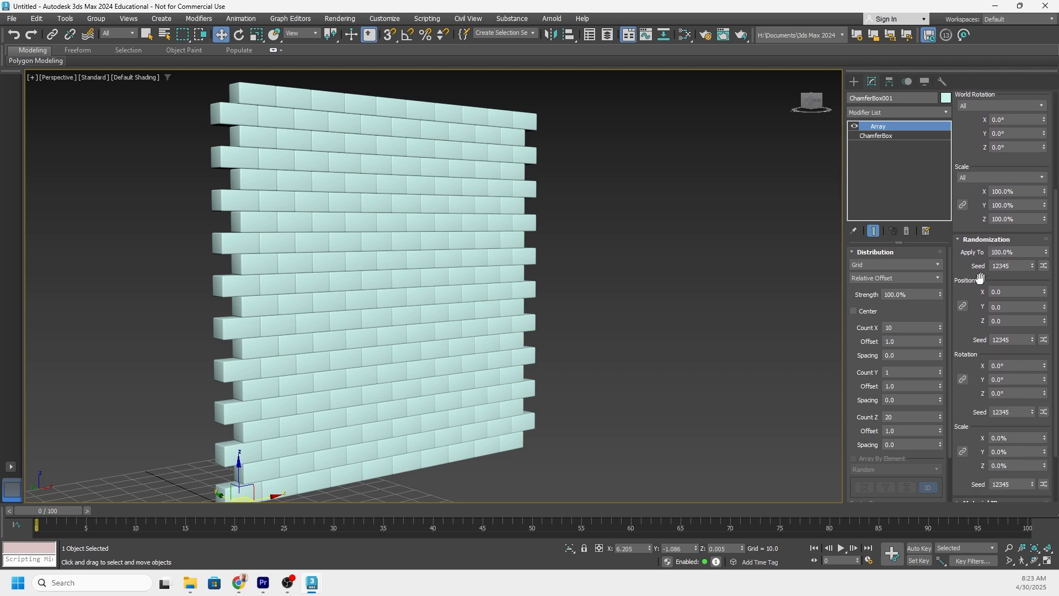
left_click_drag(965, 329, 966, 310)
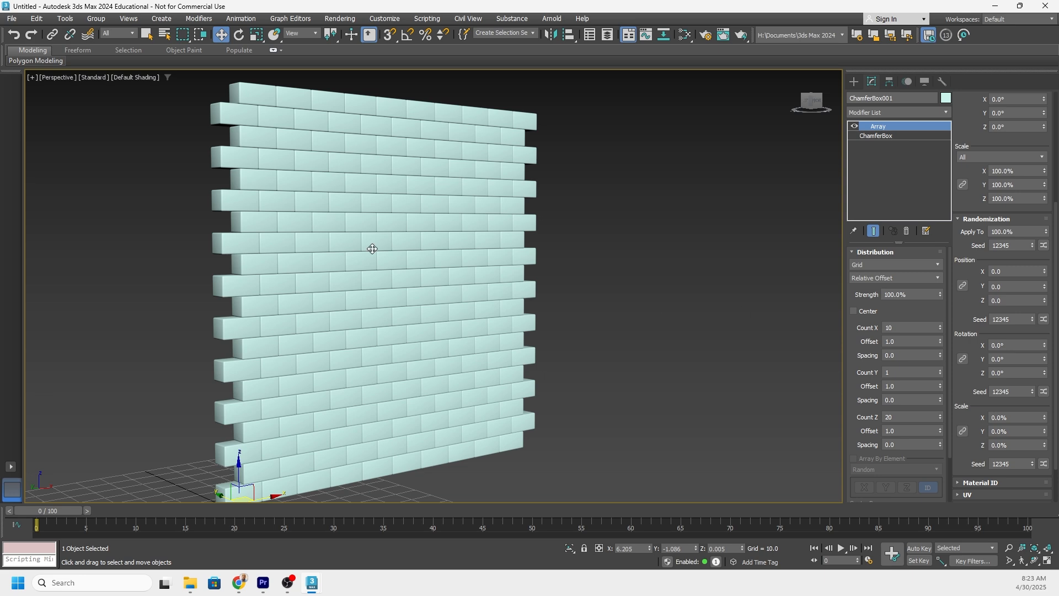
scroll(372, 249, "up", 5)
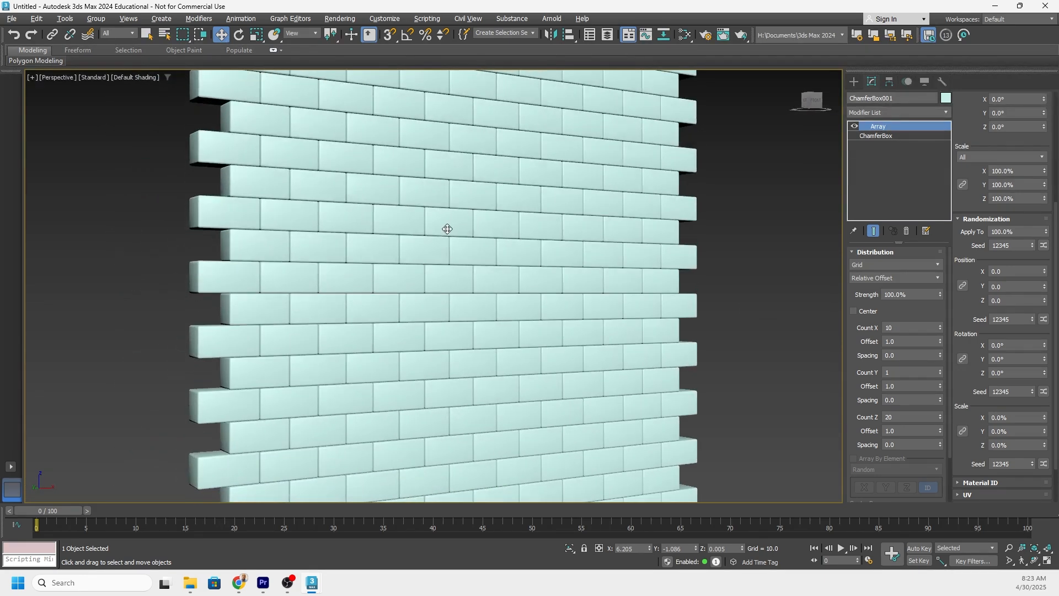
mouse_move(474, 259)
middle_mouse_down("alt")
mouse_move(482, 238)
mouse_move(476, 247)
middle_mouse_up("alt")
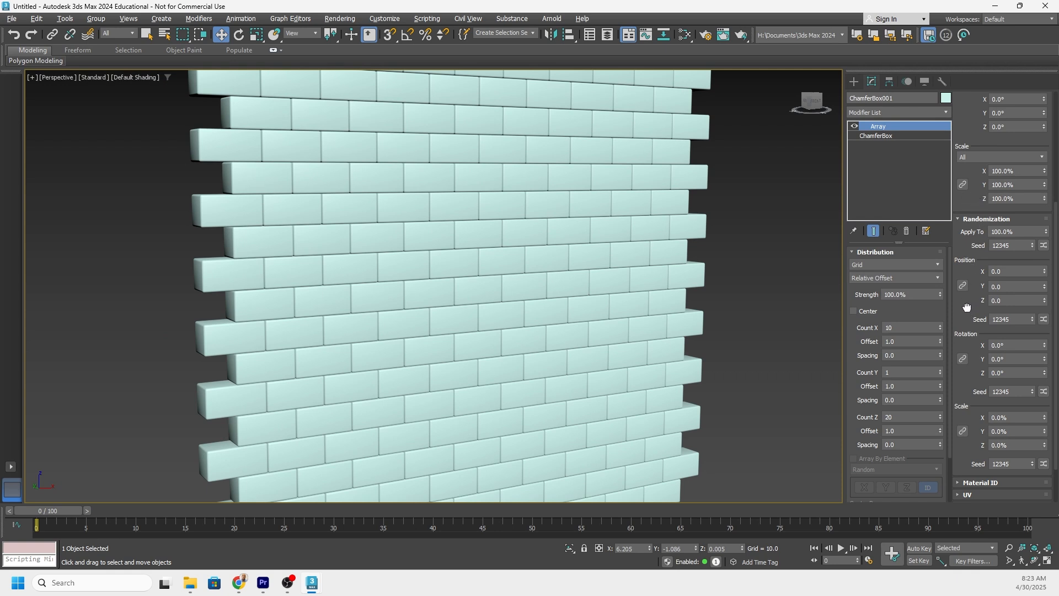
left_click_drag(967, 311, 967, 310)
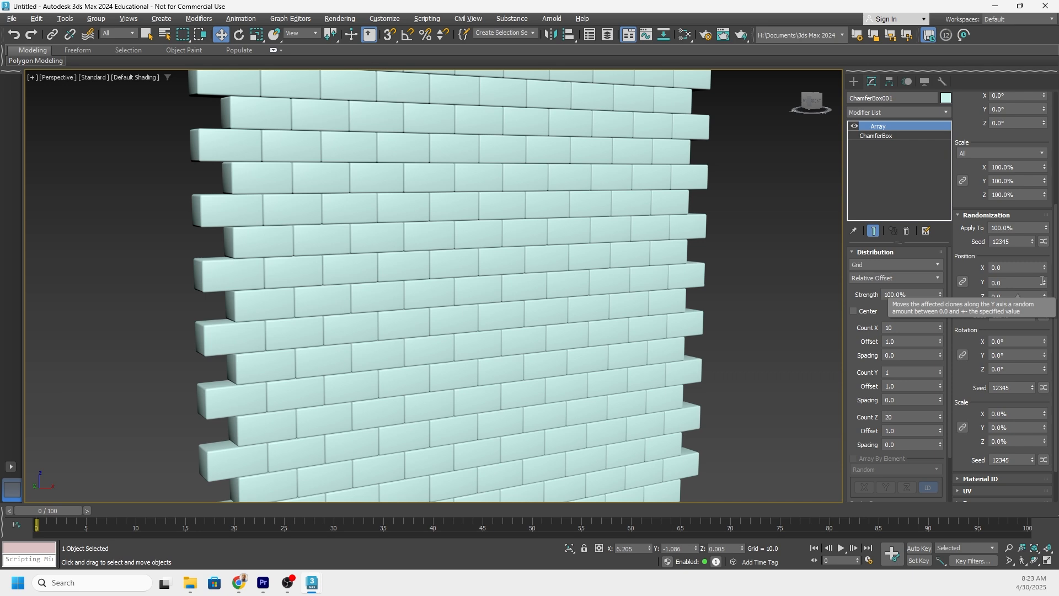
scroll(502, 250, "down", 4)
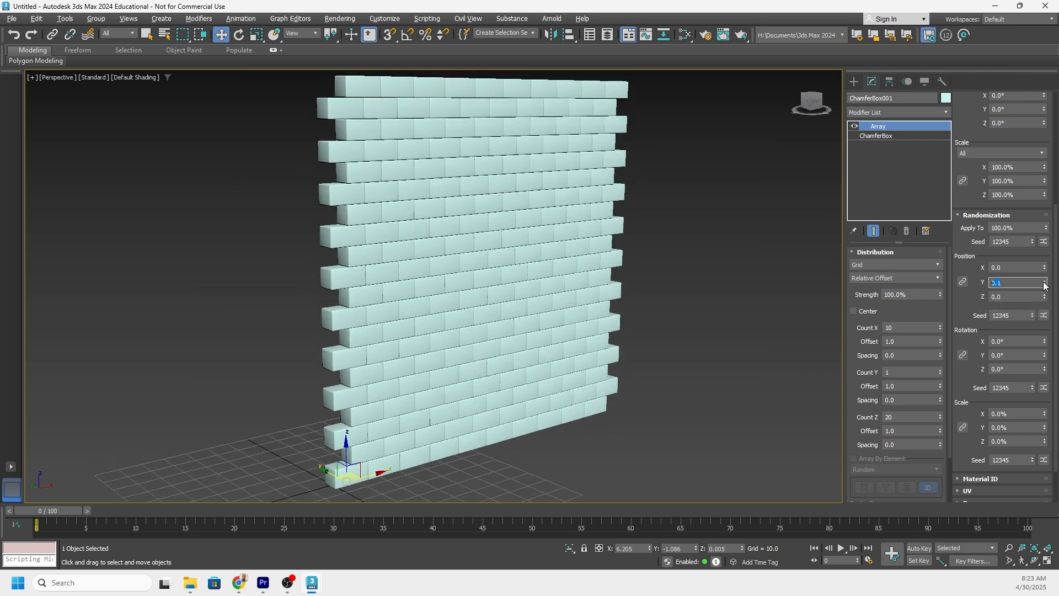
left_click_drag(1045, 283, 1043, 278)
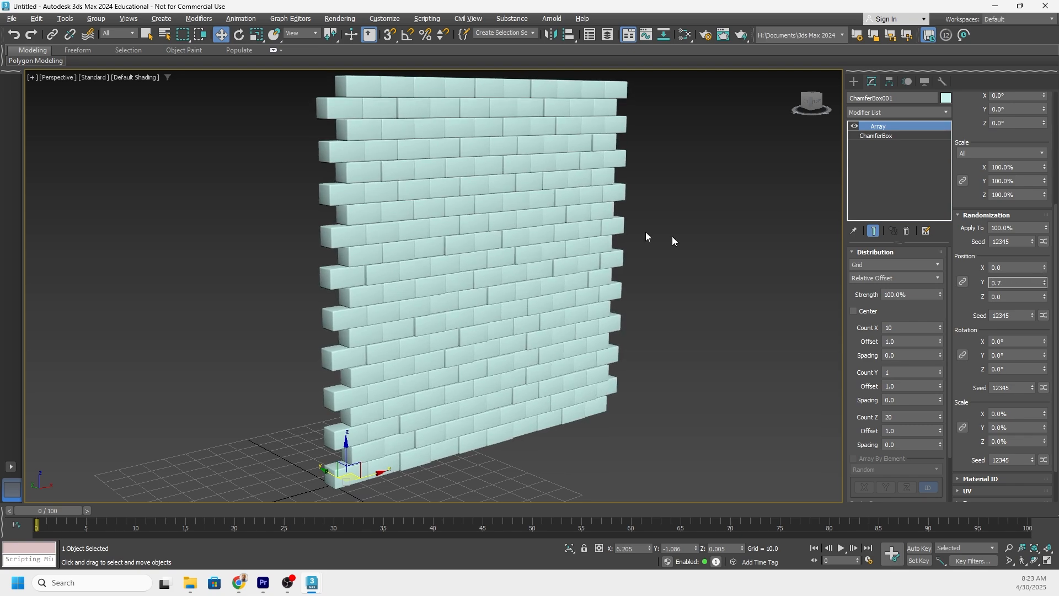
Set the array's random rotation about Z to about -2.9° so the blocks sit slightly twisted.
middle_click_drag(646, 233, 588, 229, "alt")
scroll(576, 225, "up", 4)
middle_click_drag(534, 210, 496, 233, "alt")
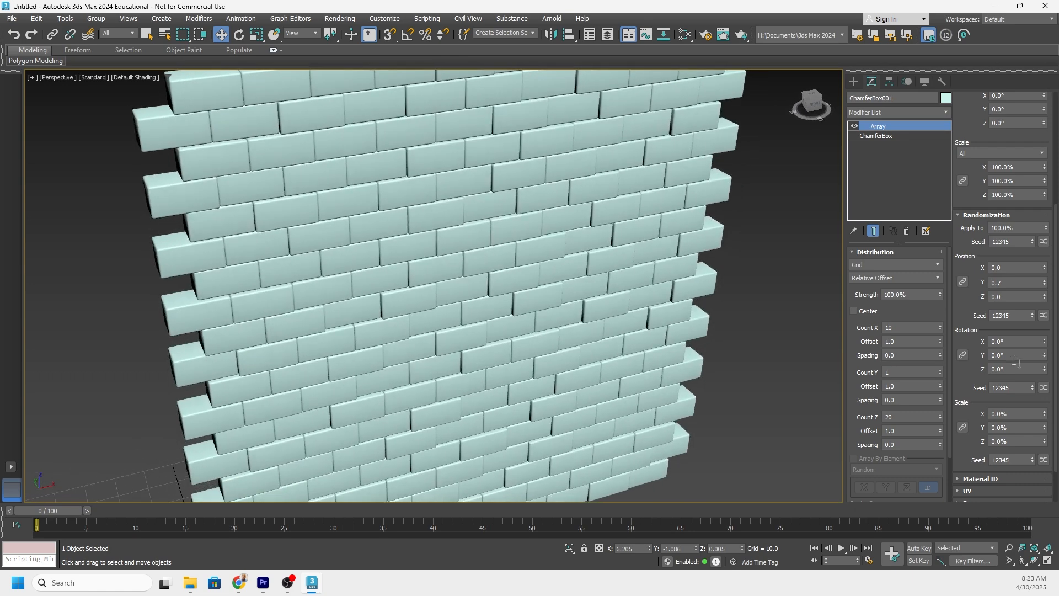
left_click(1044, 367)
mouse_move(1044, 361)
left_mouse_down()
mouse_move(1044, 339)
mouse_move(1044, 357)
left_mouse_up()
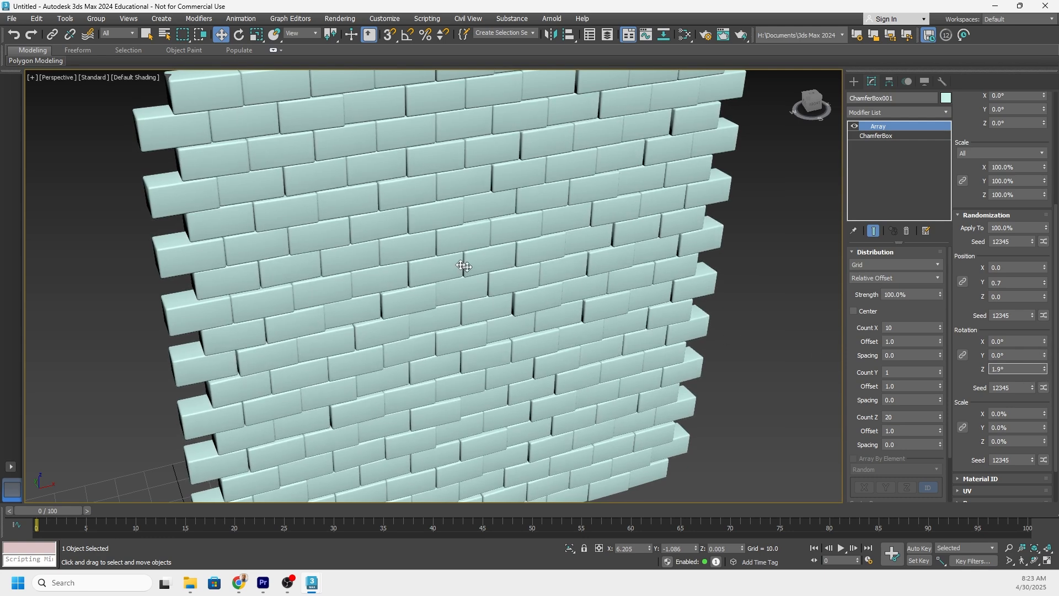
middle_click_drag(463, 266, 465, 290, "alt")
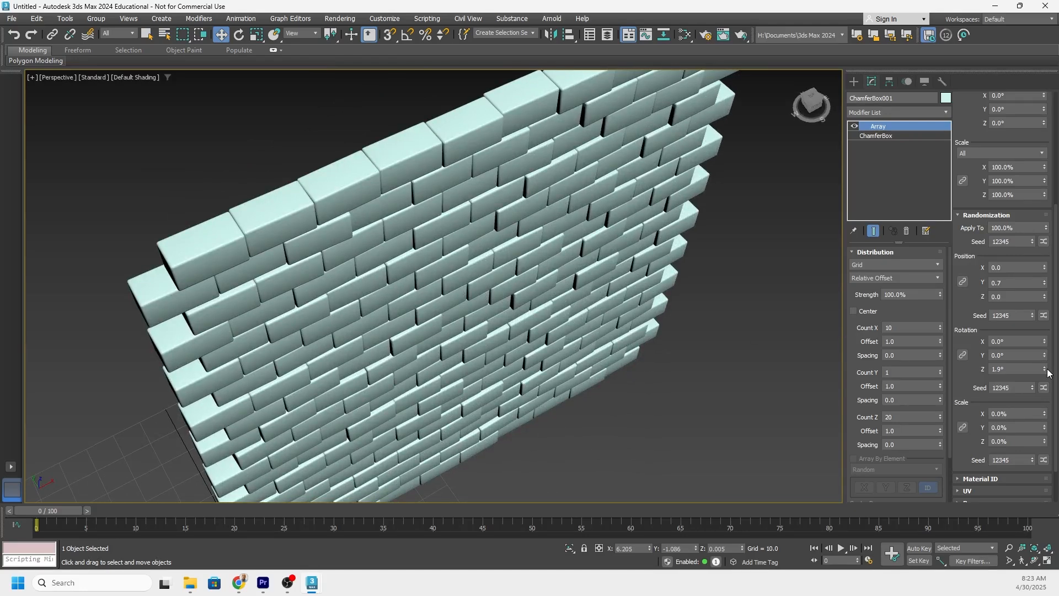
left_click_drag(1044, 369, 1043, 393)
Try a random Y scale of about -85.5% on the array's blocks and view the wall's thickness from above.
scroll(543, 246, "down", 5)
middle_click_drag(543, 246, 490, 239, "alt")
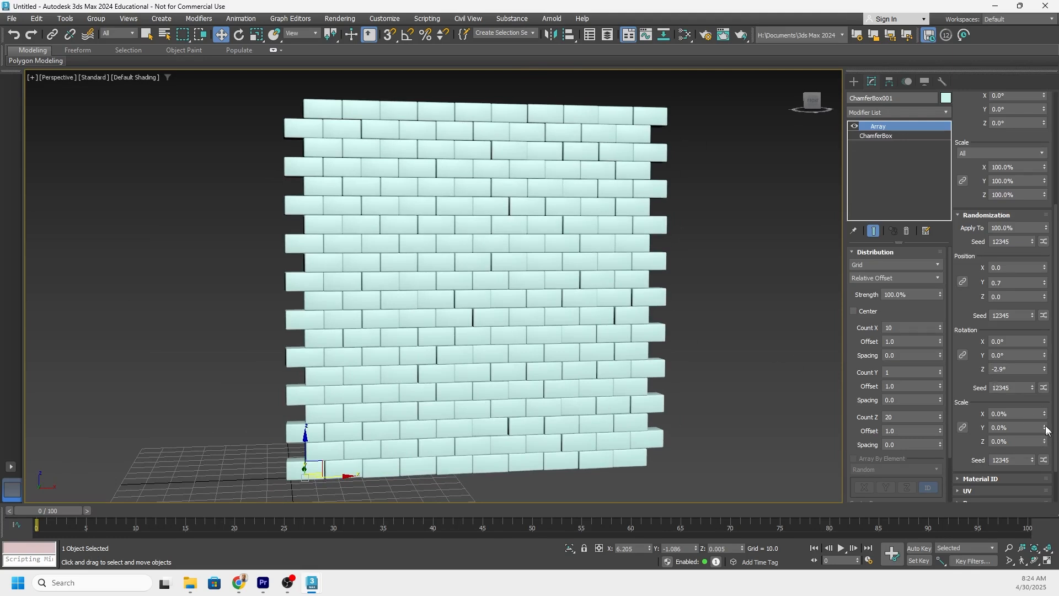
left_click_drag(1044, 429, 1043, 52)
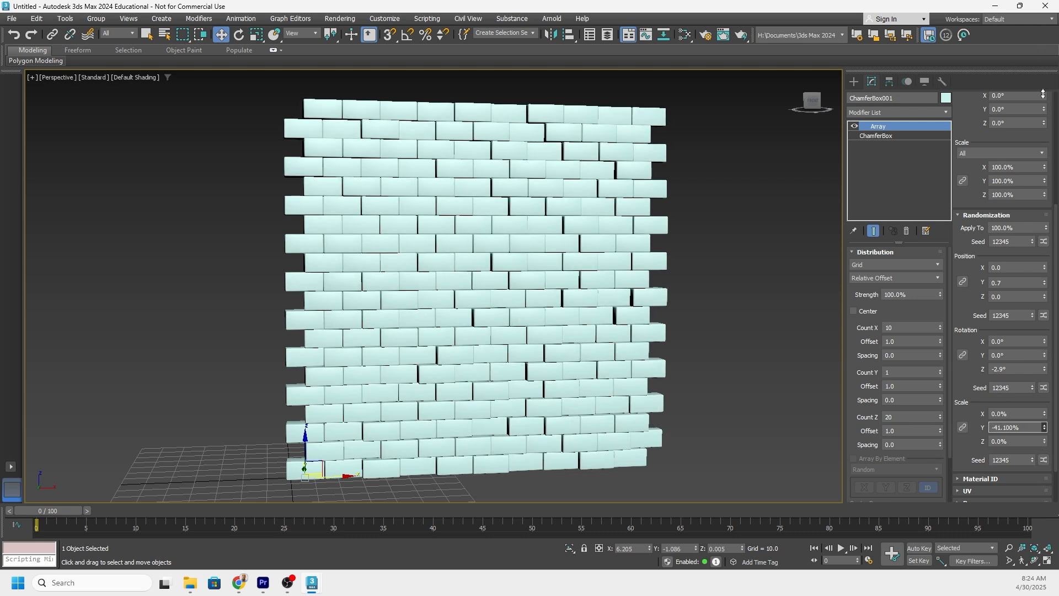
left_click_drag(1042, 94, 1018, 328)
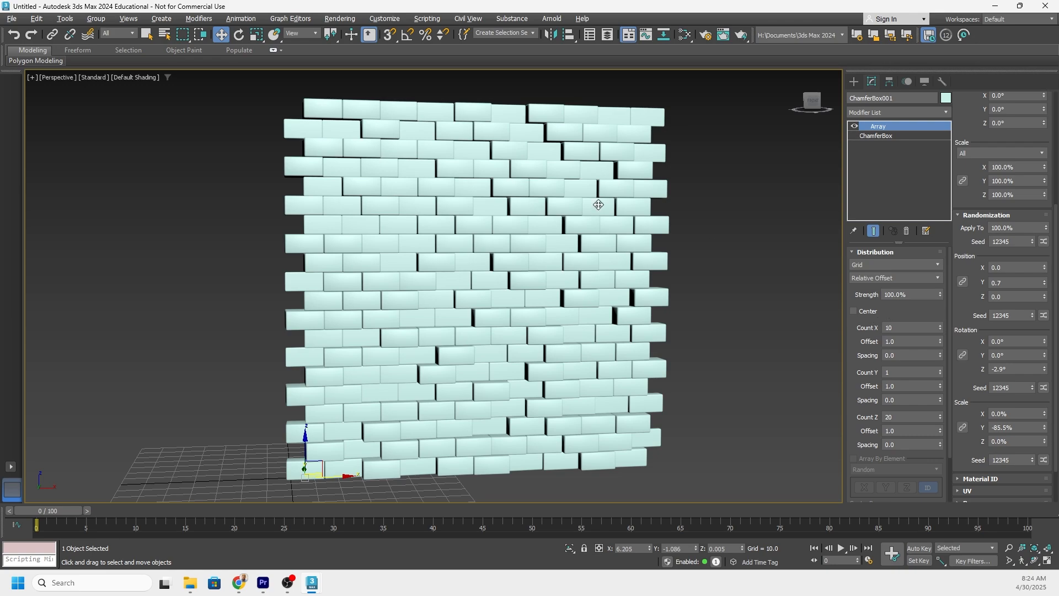
middle_click_drag(599, 205, 582, 272, "alt")
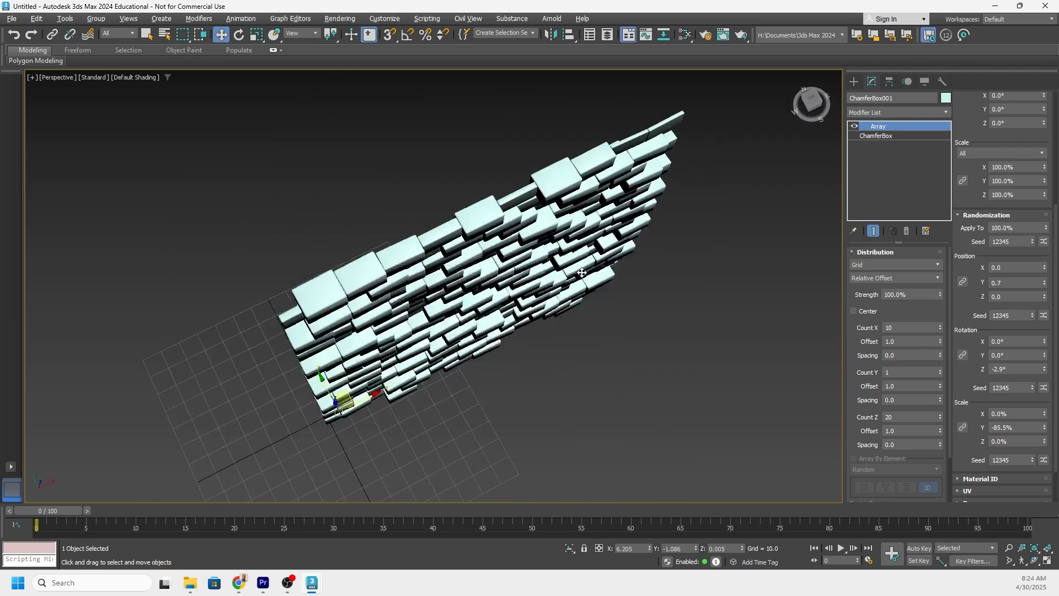
Set the array's random X scale to about -9.1% to vary the blocks' lengths.
left_click(1045, 413)
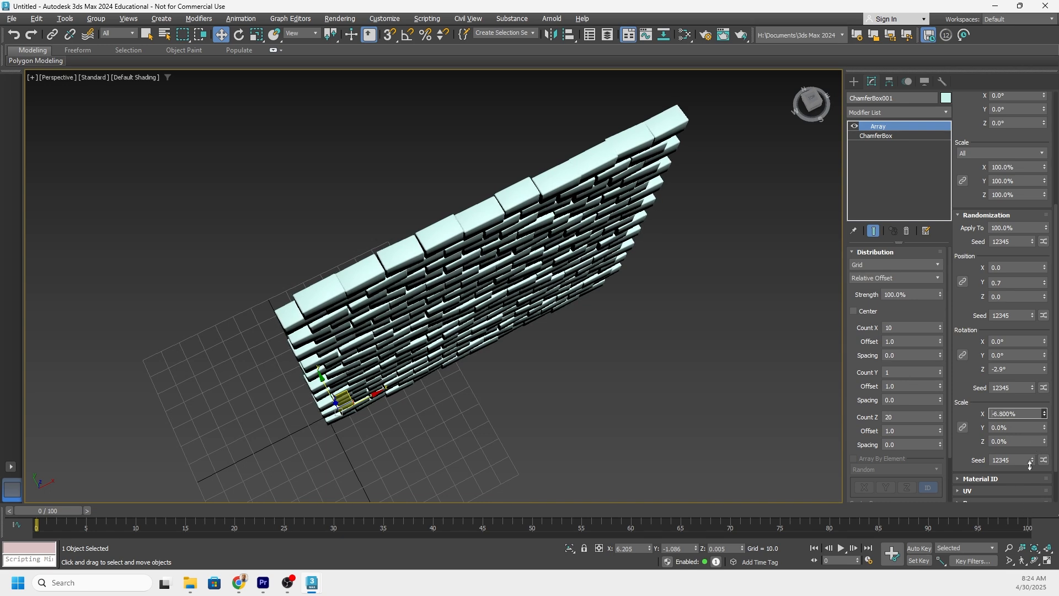
left_click_drag(1027, 439, 1018, 451)
middle_click_drag(427, 342, 414, 263, "alt")
scroll(422, 246, "up", 3)
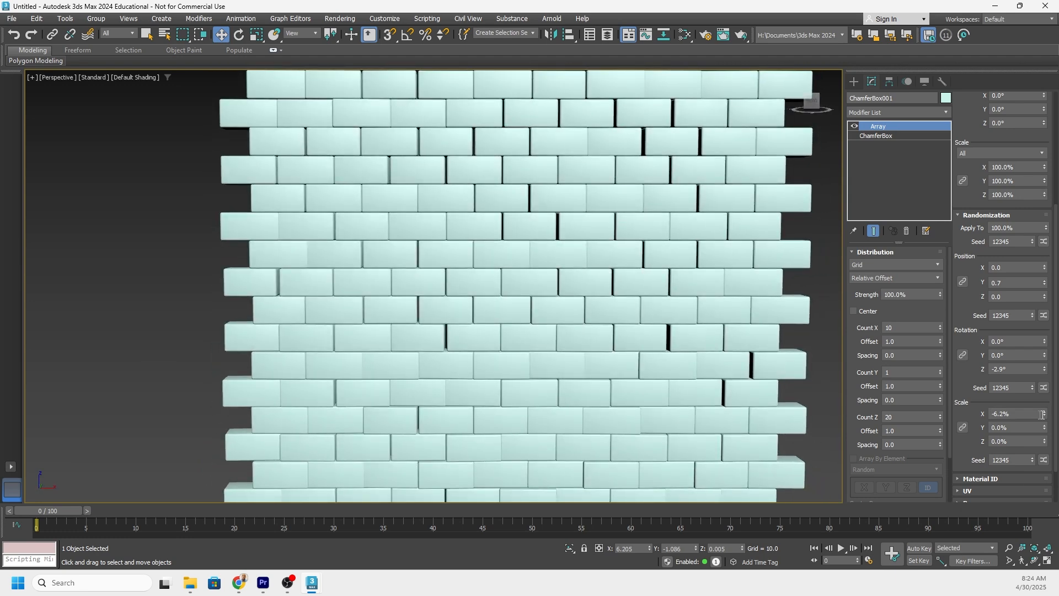
mouse_move(1044, 413)
left_mouse_down()
mouse_move(1040, 441)
mouse_move(1039, 429)
left_mouse_up()
scroll(489, 277, "down", 3)
middle_click_drag(489, 277, 573, 298, "alt")
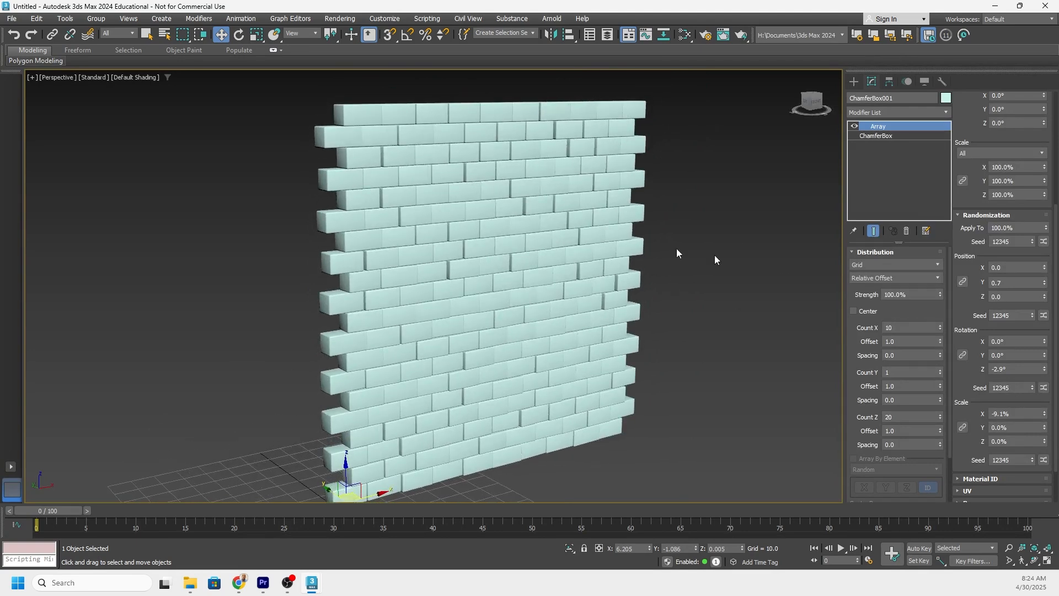
mouse_move(436, 220)
middle_mouse_down("alt")
mouse_move(419, 196)
mouse_move(440, 227)
mouse_move(442, 218)
mouse_move(474, 228)
mouse_move(450, 227)
middle_mouse_up("alt")
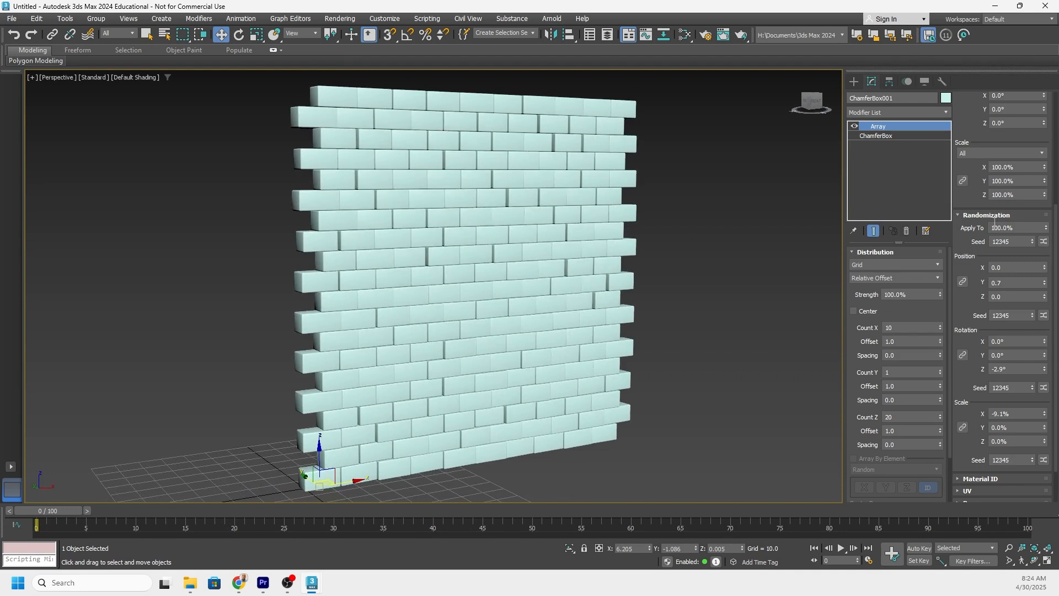
Open the Scene Explorer to list the objects in the scene.
scroll(992, 197, "down", 3)
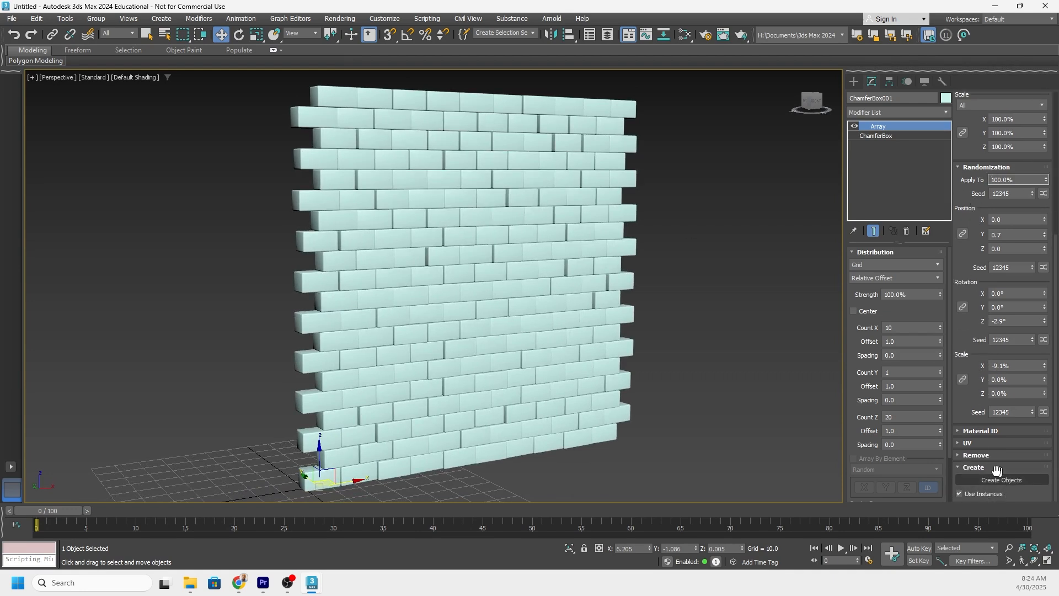
left_click(1017, 481)
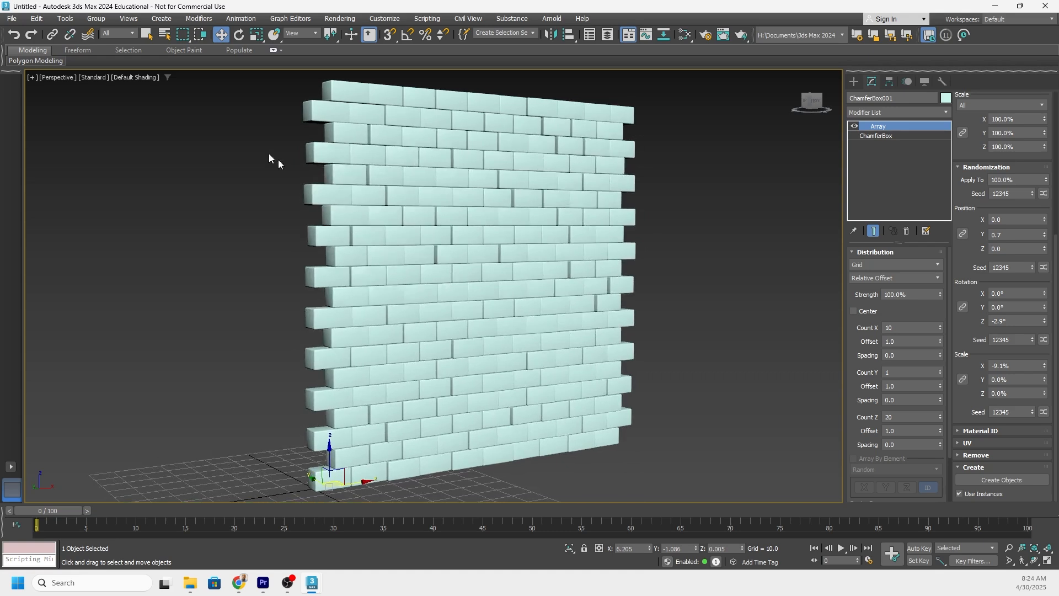
left_click(65, 18)
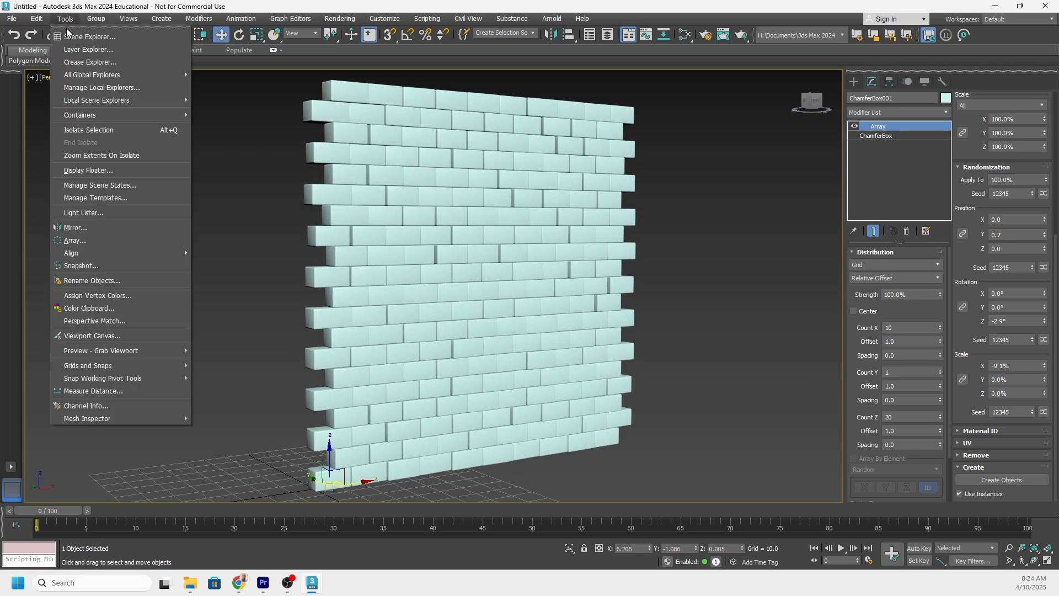
left_click(88, 37)
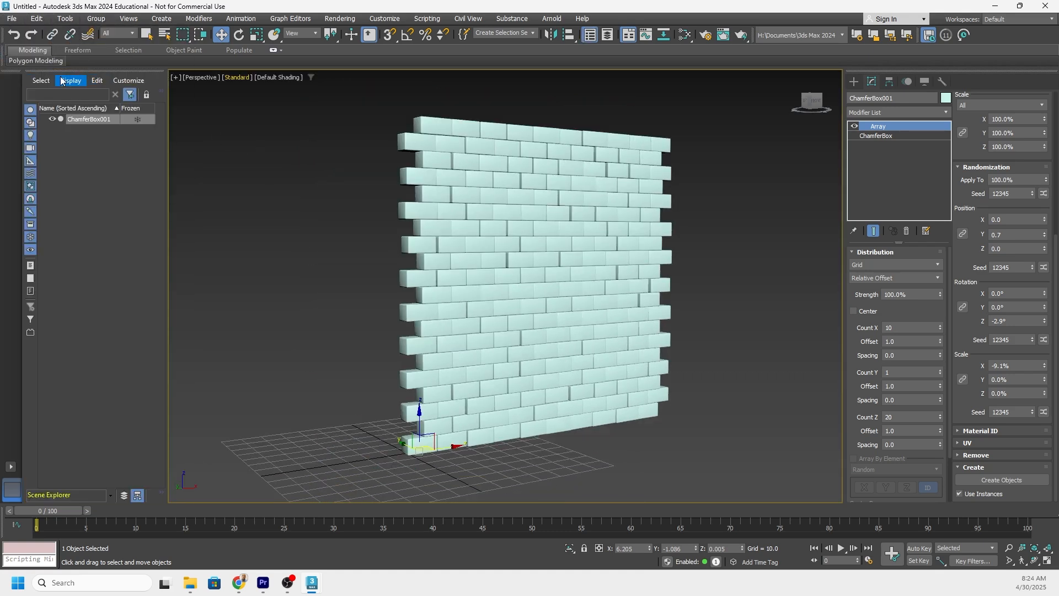
Float the Scene Explorer as a separate window and dock it again with the Left option.
left_click(64, 19)
left_click(65, 18)
left_click_drag(92, 73, 171, 136)
right_click(173, 135)
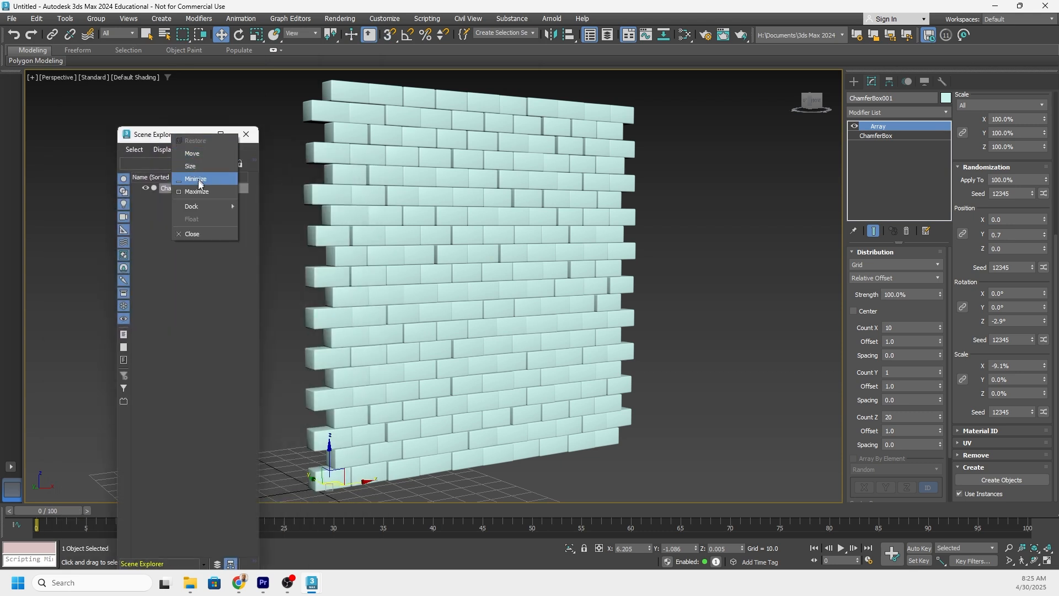
mouse_move(199, 206)
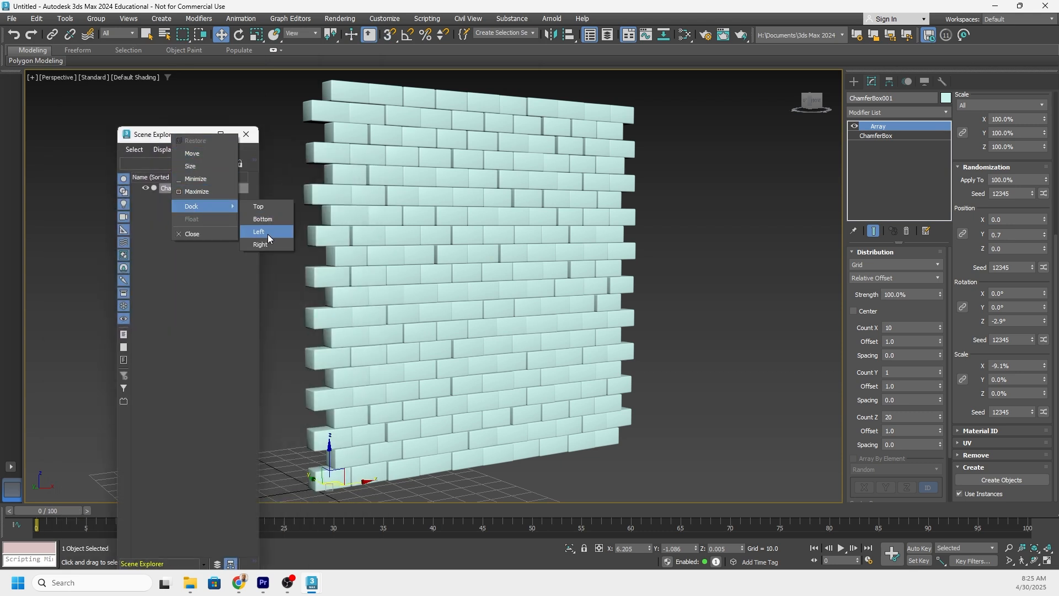
left_click(261, 231)
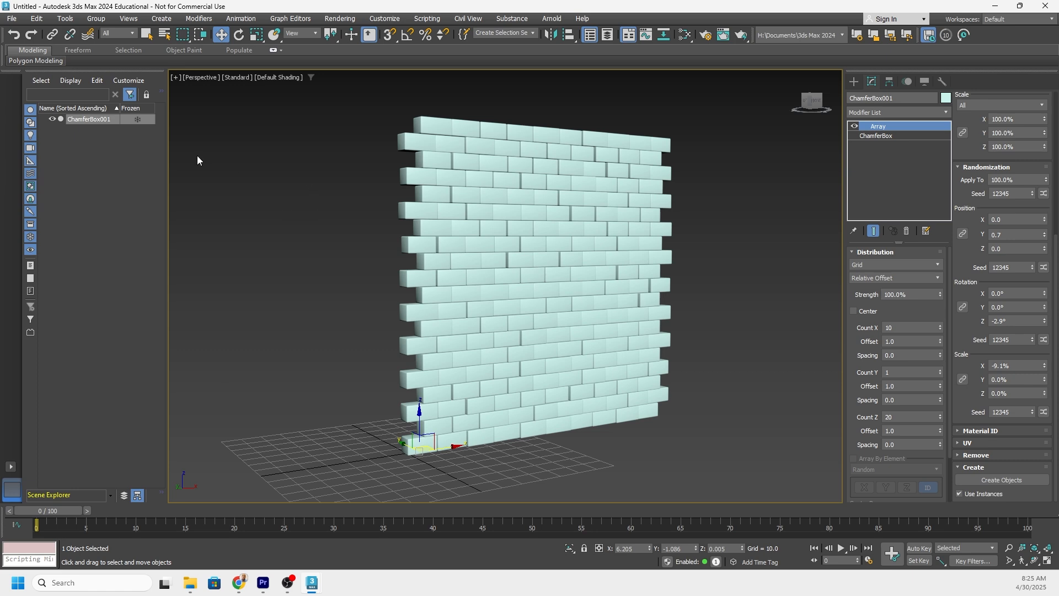
Turn the Array modifier off and back on to compare the single source block with the full wall.
middle_click_drag(198, 160, 352, 224, "alt")
scroll(352, 224, "down", 3)
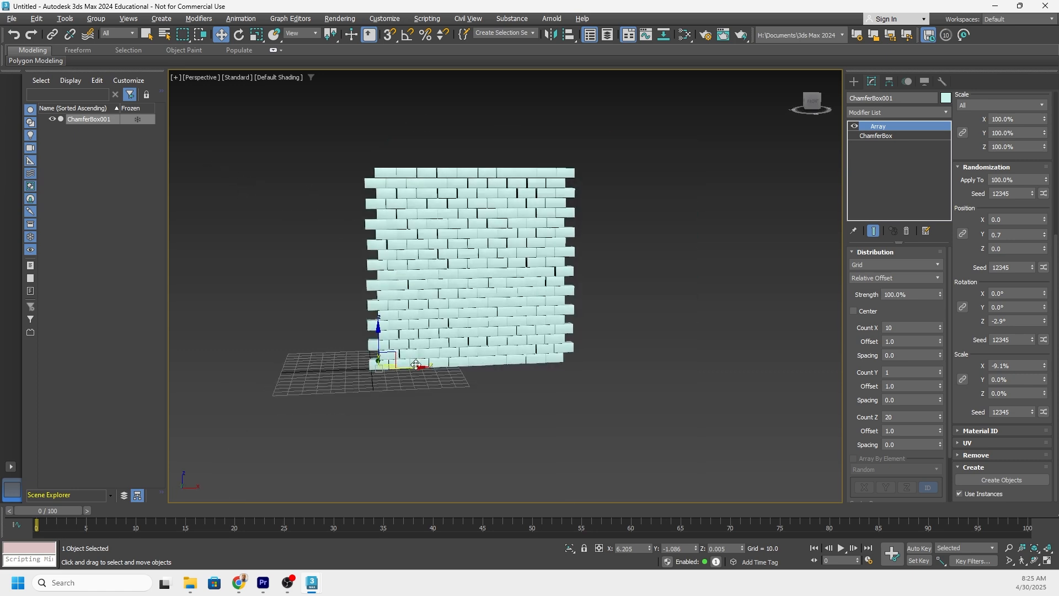
middle_click_drag(416, 364, 577, 217, "alt")
middle_click_drag(483, 227, 524, 218, "alt")
left_click(854, 127)
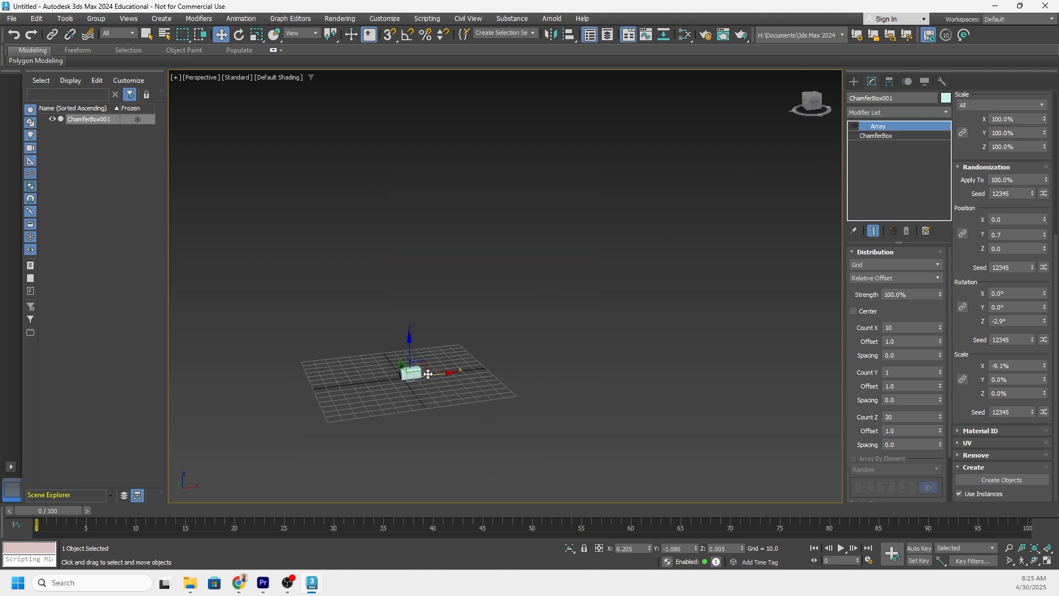
middle_click_drag(444, 375, 432, 381, "alt")
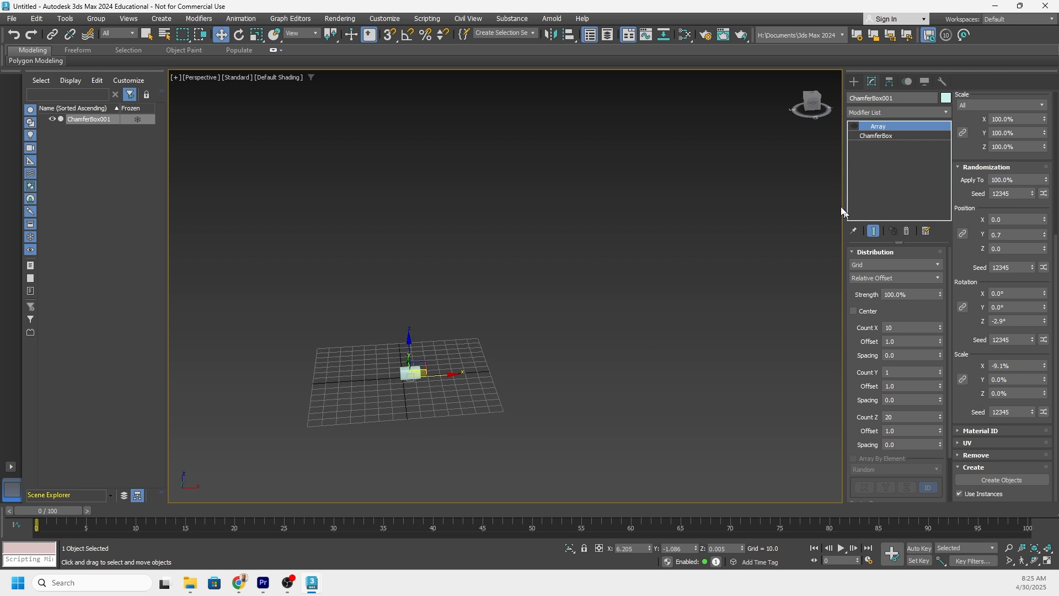
left_click(854, 126)
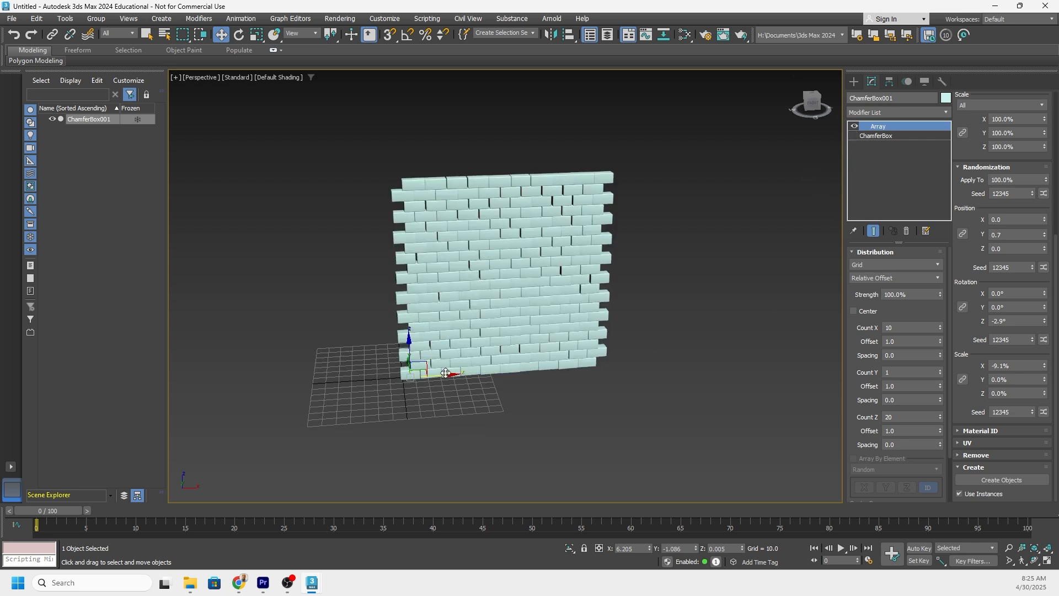
Move the wall along X to about -77.5 and create separate instanced block objects from the array.
middle_click_drag(444, 373, 364, 353, "alt")
scroll(372, 317, "up", 8)
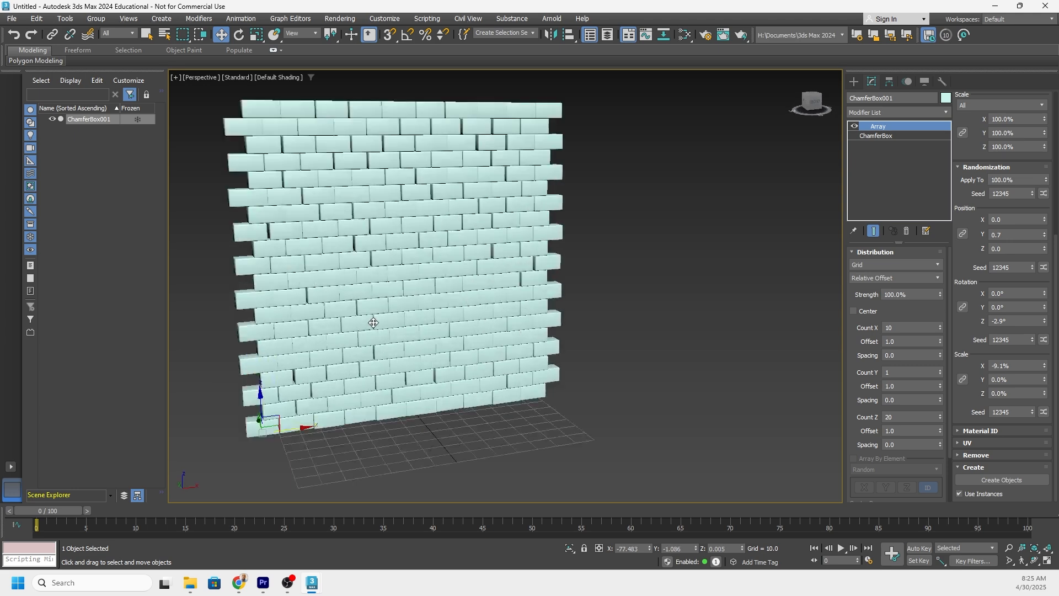
scroll(377, 317, "down", 10)
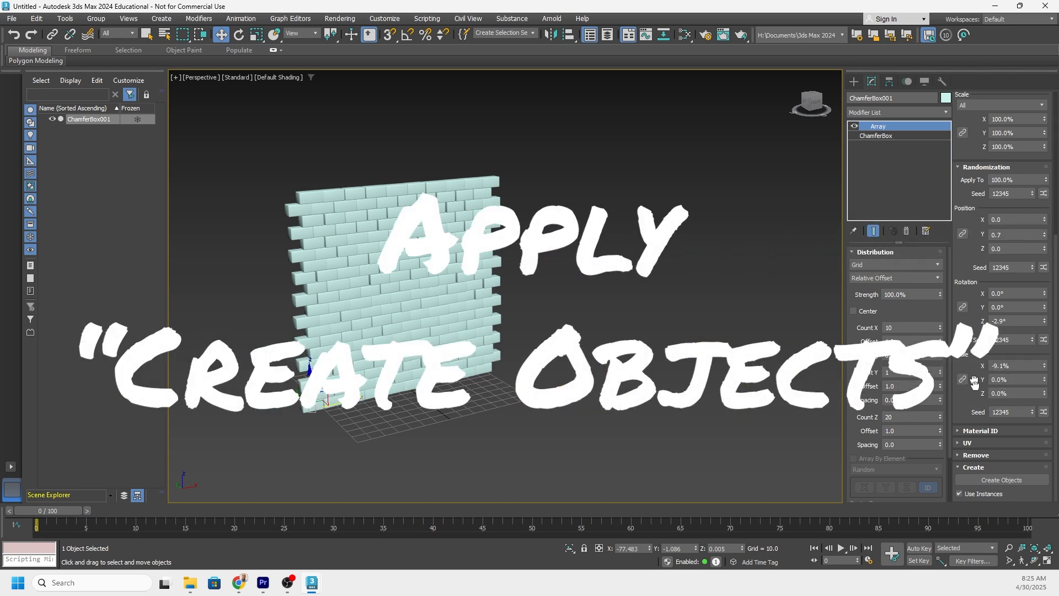
left_click(1013, 484)
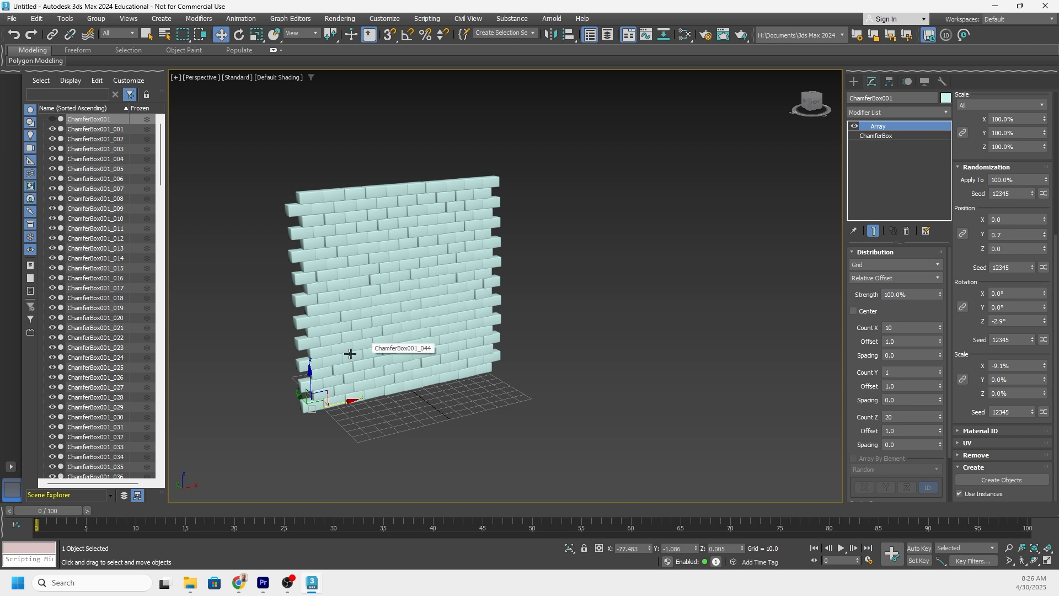
Select all the separate block objects from ChamferBox001_001 through ChamferBox001_200 in the Scene Explorer.
left_click(105, 130)
scroll(105, 397, "down", 15)
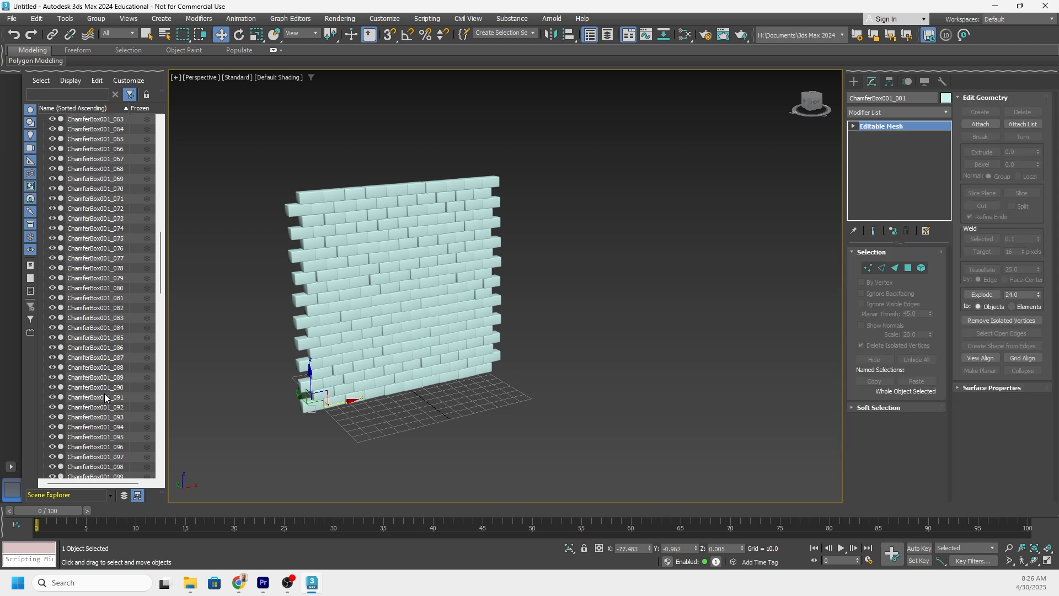
scroll(107, 436, "down", 20)
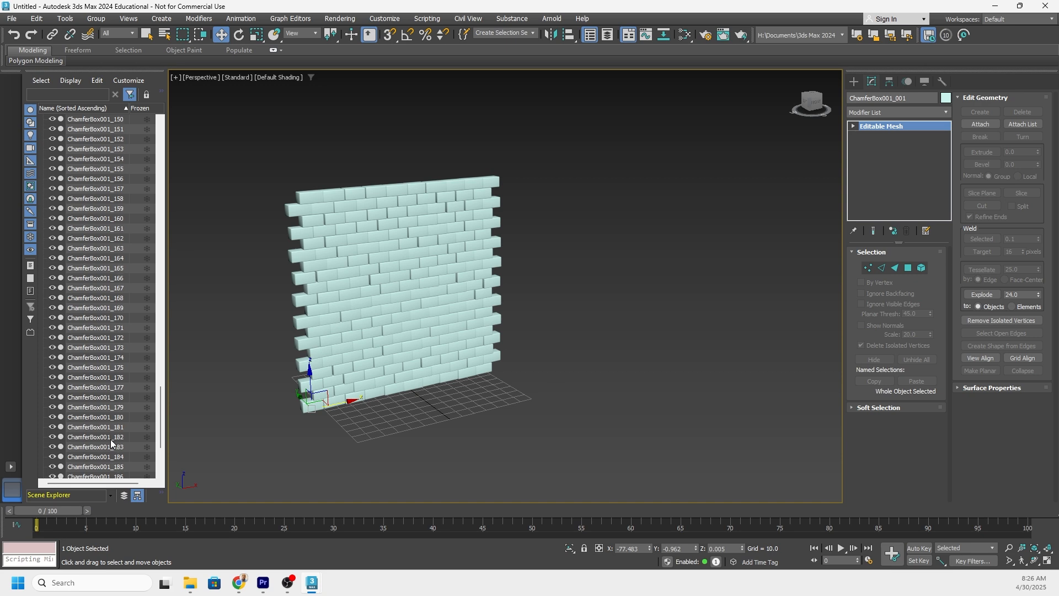
scroll(111, 439, "down", 4)
left_click(108, 466, "shift")
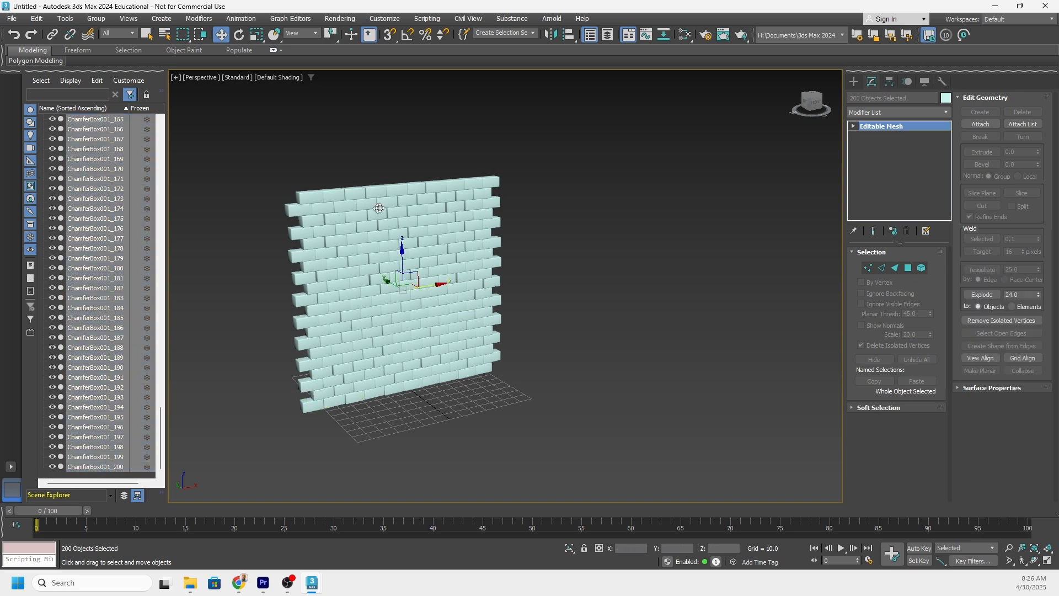
mouse_move(380, 237)
middle_mouse_down("alt")
mouse_move(452, 262)
mouse_move(485, 241)
mouse_move(397, 247)
middle_mouse_up("alt")
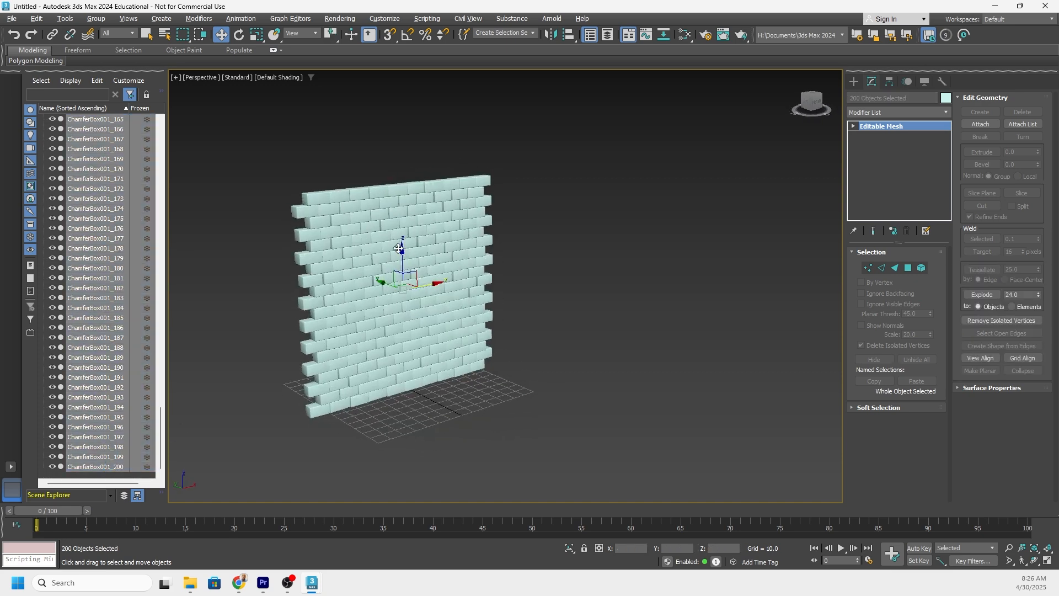
Unhide the source ChamferBox001 array and, with it isolated temporarily, set its object color to light purple.
scroll(78, 198, "up", 2)
scroll(79, 199, "up", 14)
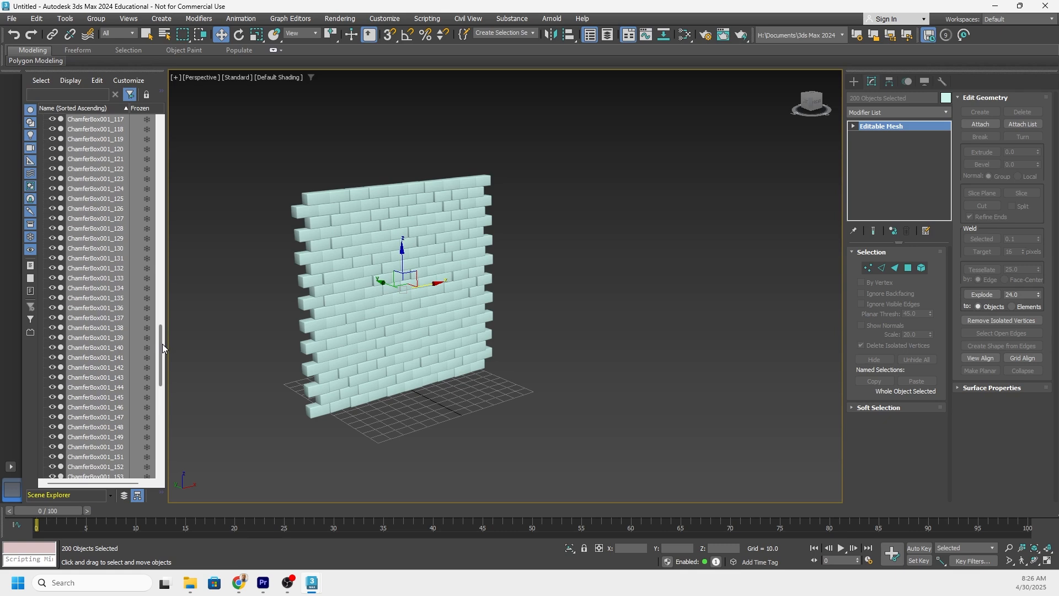
left_click_drag(162, 347, 164, 144)
left_click(93, 119)
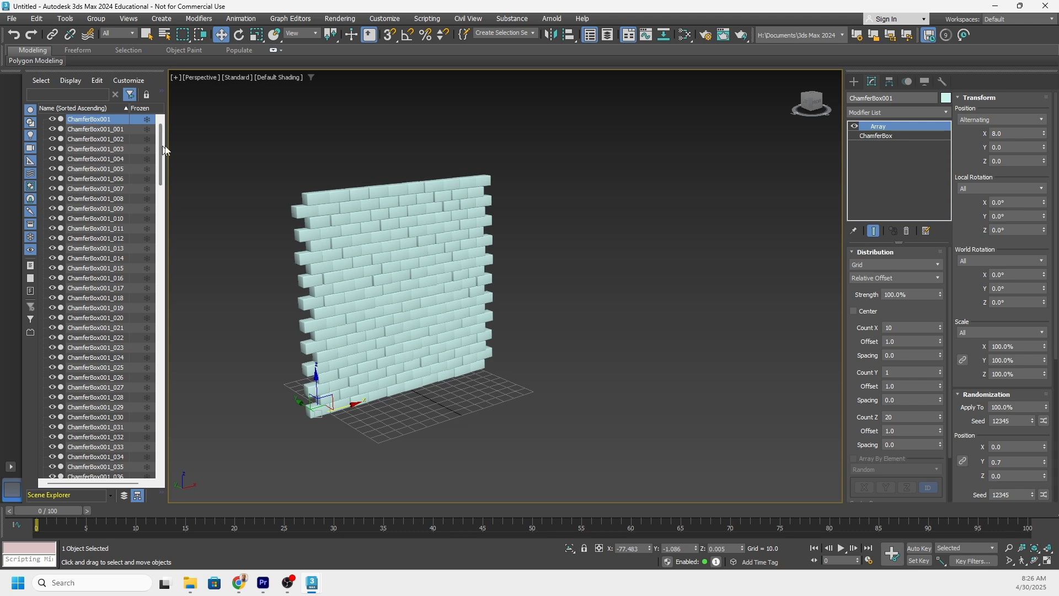
key("alt+q")
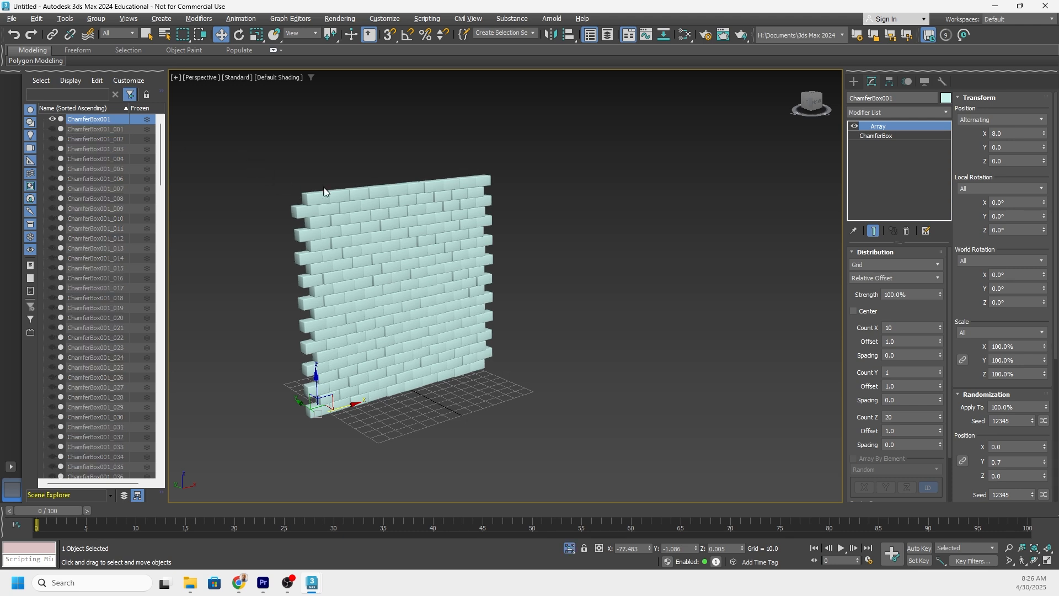
left_click(948, 100)
left_click(278, 243)
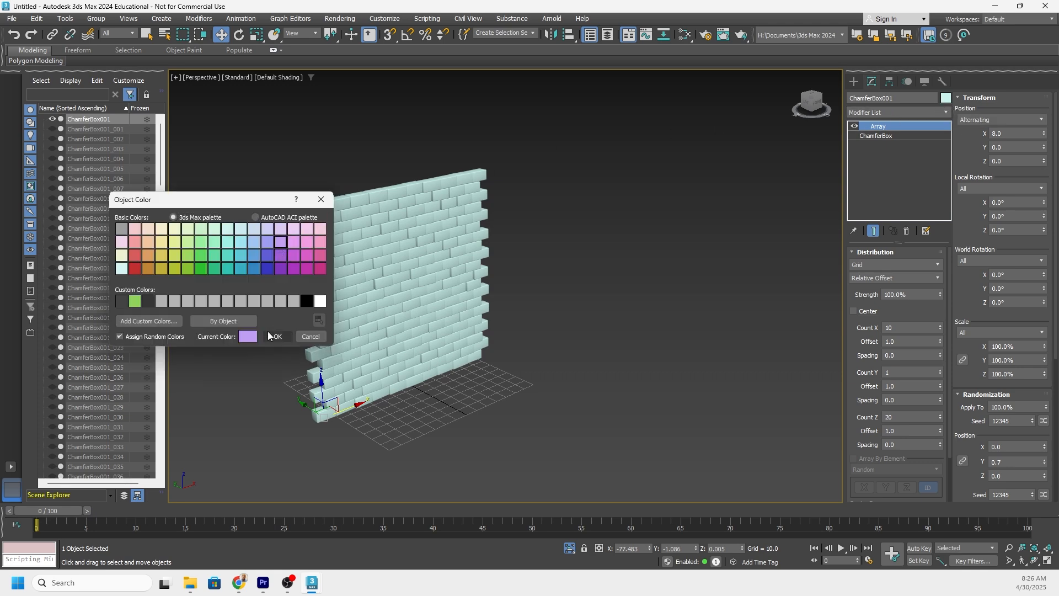
left_click(278, 337)
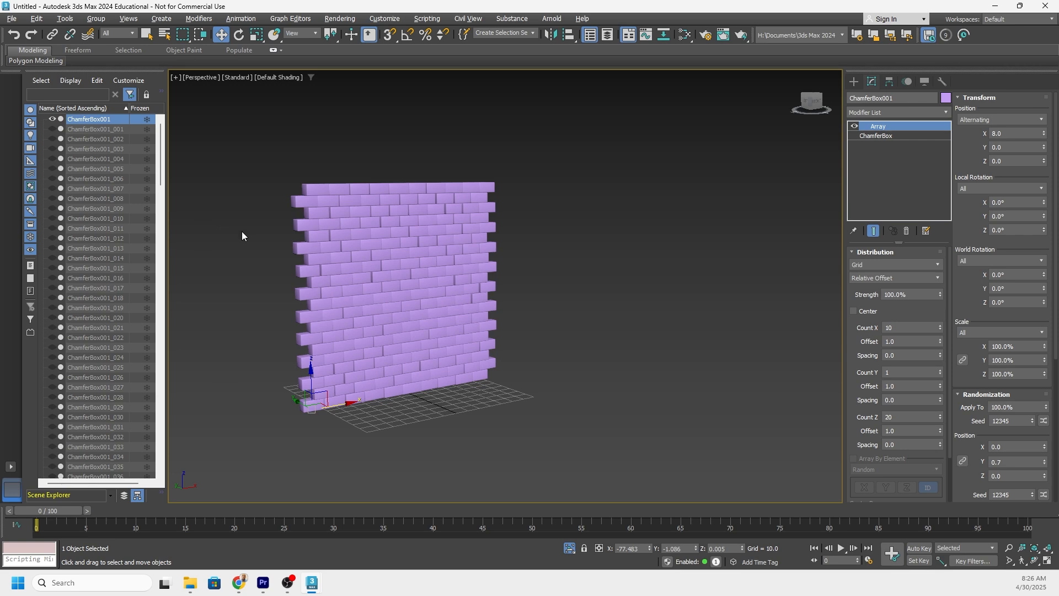
key("alt+q")
Move the purple array wall along Y to about -62.6, away from the separate blocks, and undo the move.
middle_click_drag(423, 296, 452, 307, "alt")
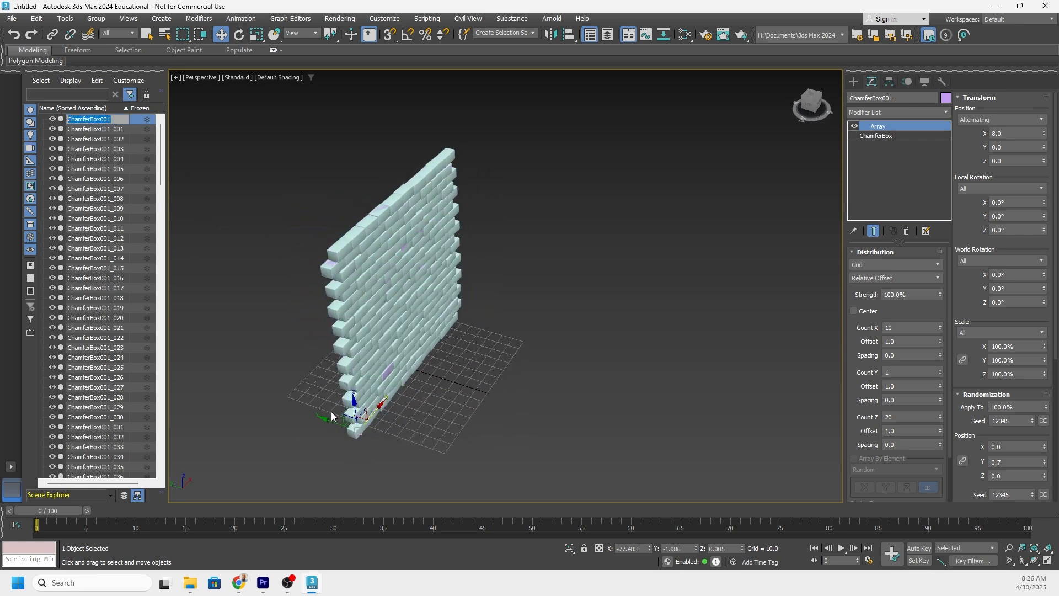
left_click_drag(337, 423, 407, 440)
middle_click_drag(407, 383, 499, 294, "alt")
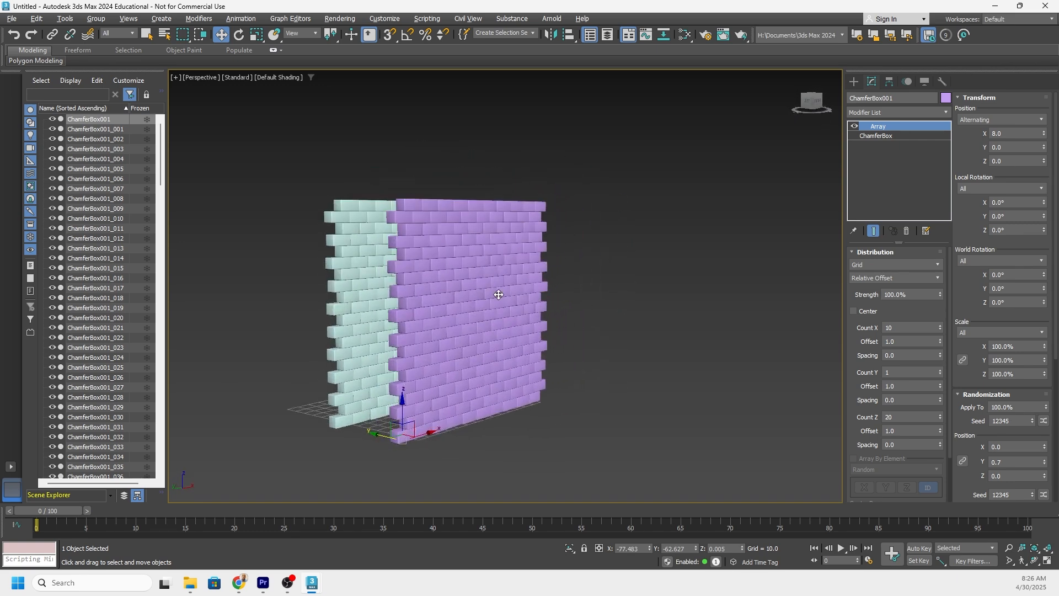
key("ctrl+z")
Hide the source ChamferBox001 array wall and clear the selection.
left_click(52, 119)
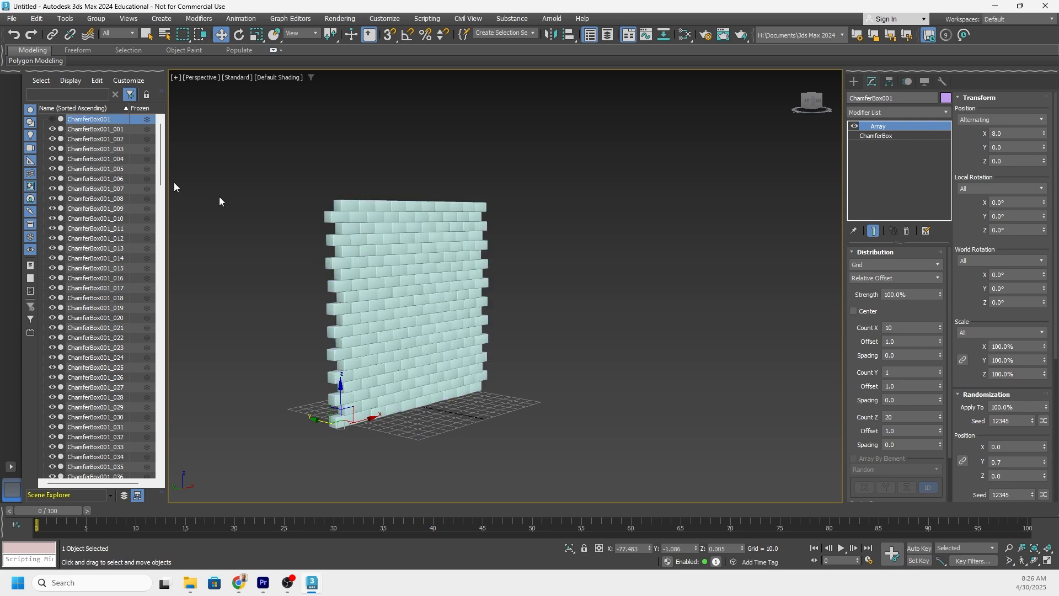
middle_click_drag(442, 267, 487, 247, "alt")
left_click(701, 122)
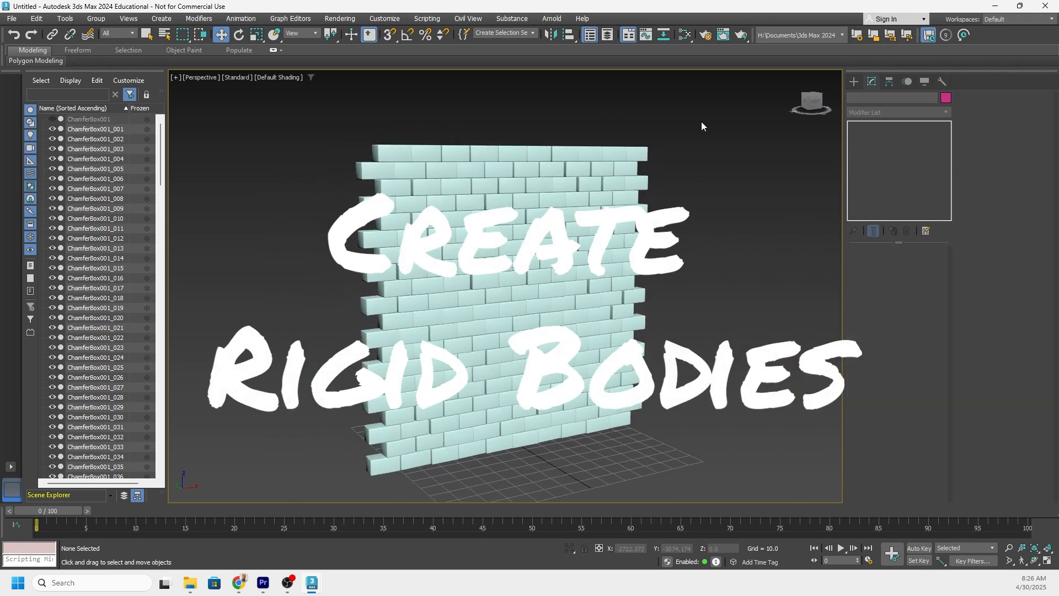
Select all the visible separate blocks and convert them to MassFX dynamic rigid bodies.
key("ctrl+a")
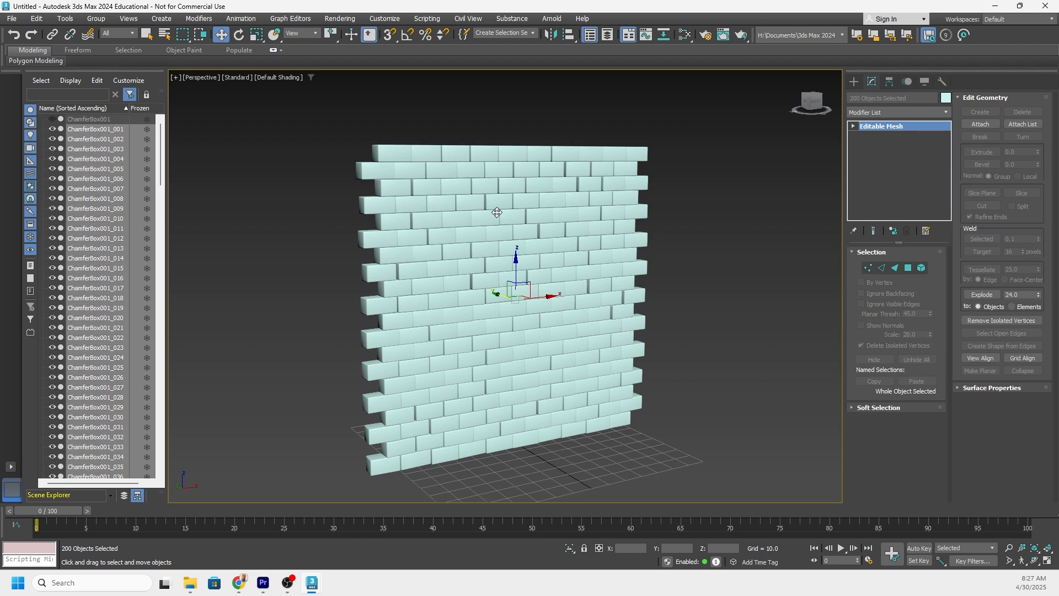
key("x")
type("f")
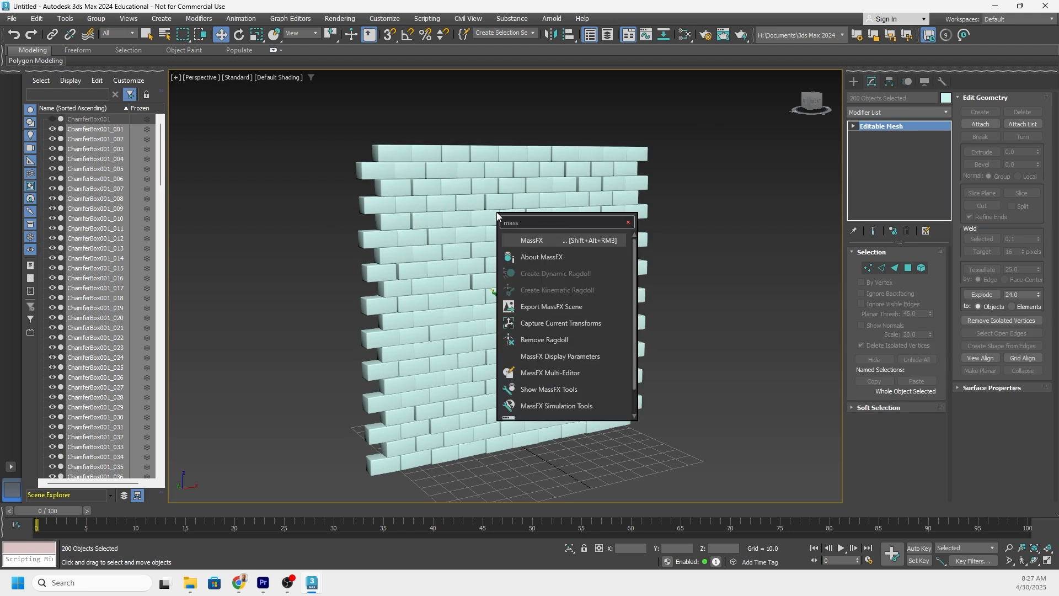
left_click(537, 238)
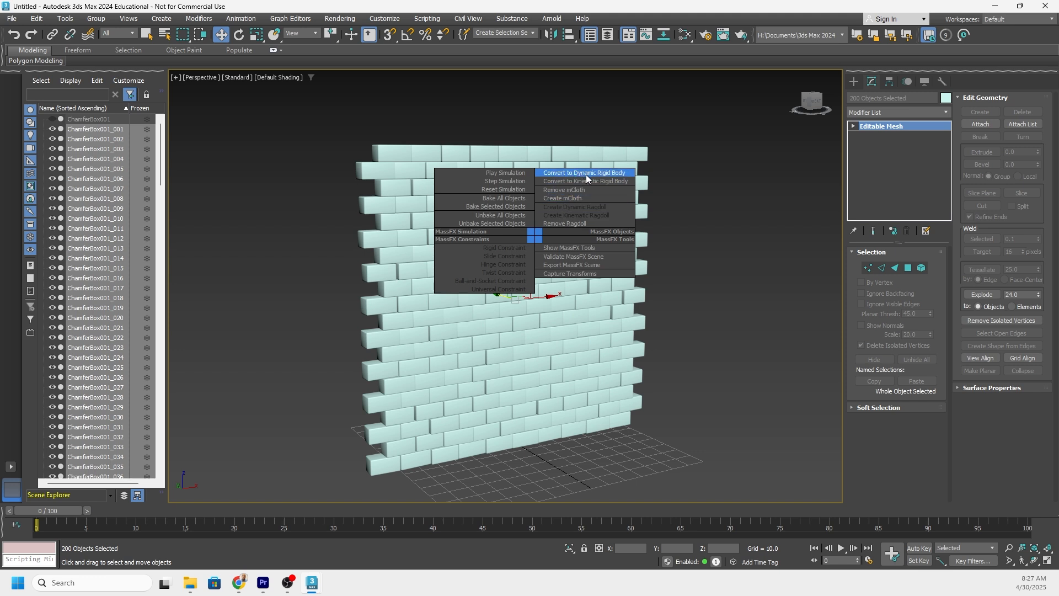
left_click(586, 174)
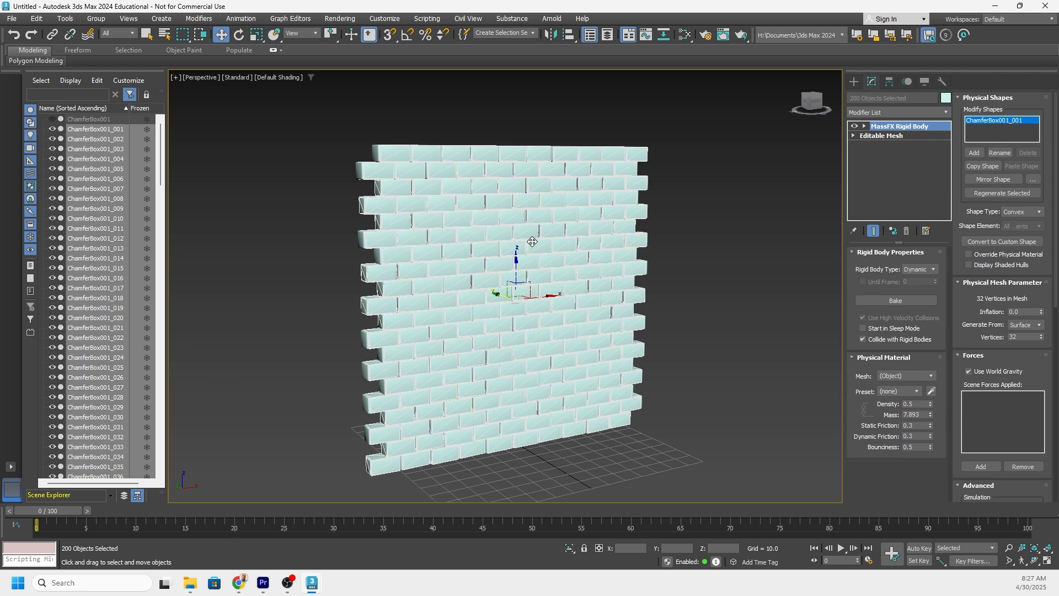
Examine the rigid body hulls, gaps and contacts between the blocks, both close up and across the whole wall.
middle_click_drag(531, 242, 464, 203, "alt")
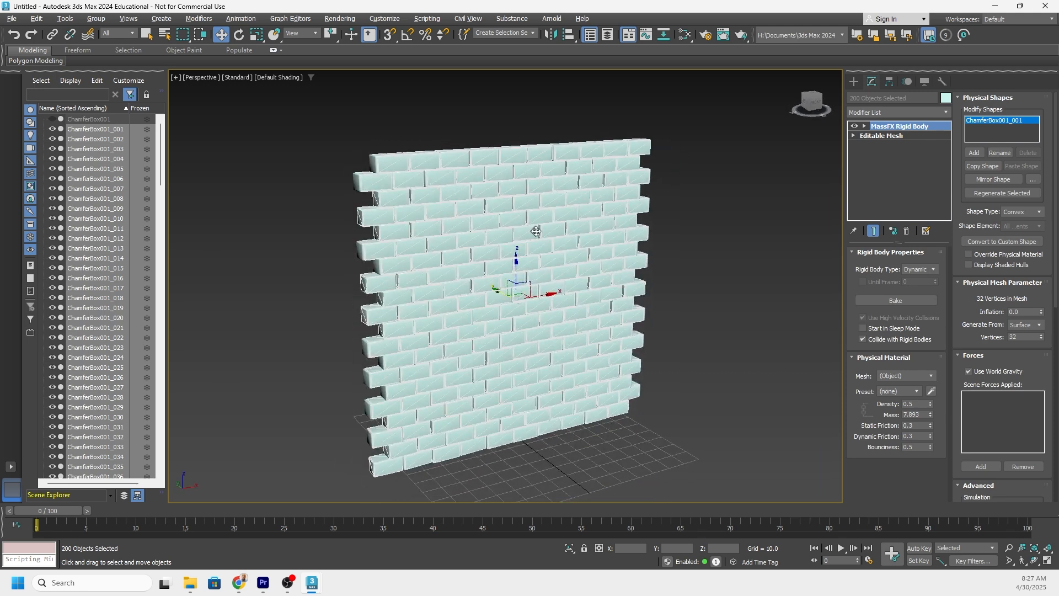
middle_click_drag(536, 230, 485, 246, "alt")
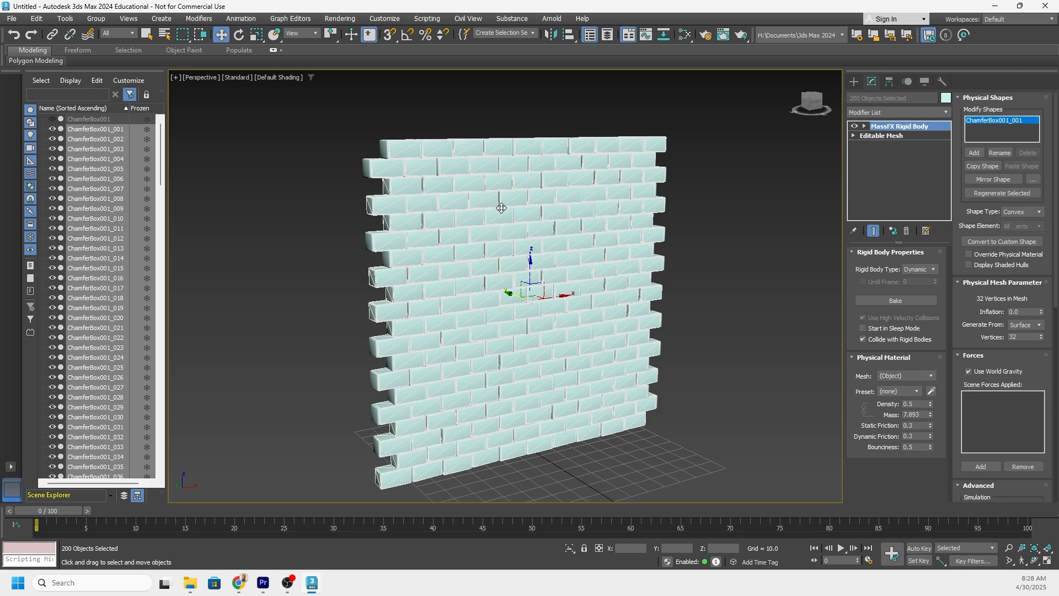
middle_click_drag(540, 218, 503, 233, "alt")
scroll(439, 160, "up", 4)
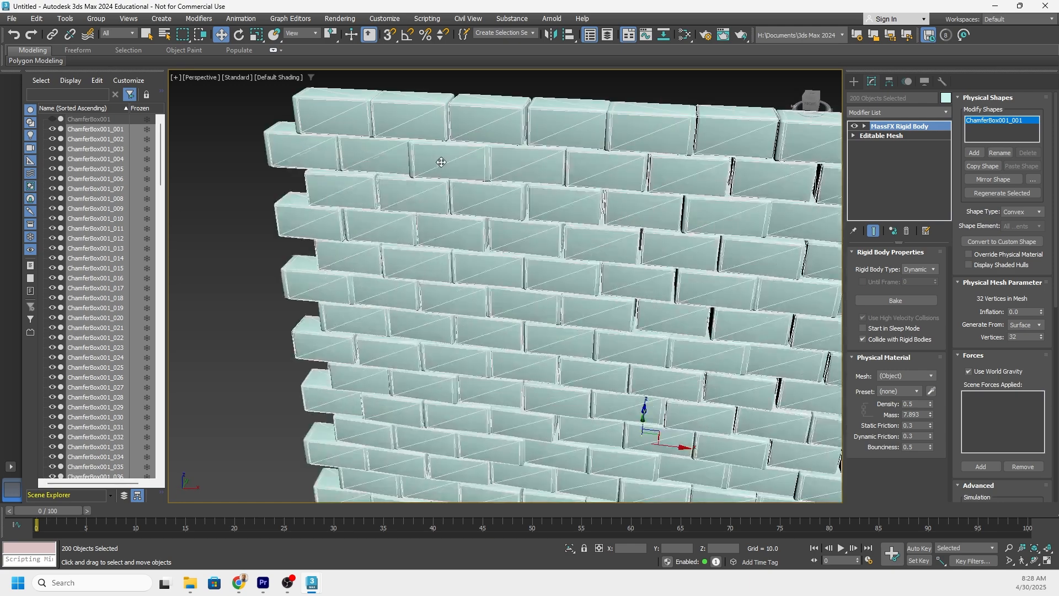
middle_click_drag(439, 161, 438, 197)
middle_click_drag(438, 197, 479, 183, "alt")
scroll(337, 149, "up", 4)
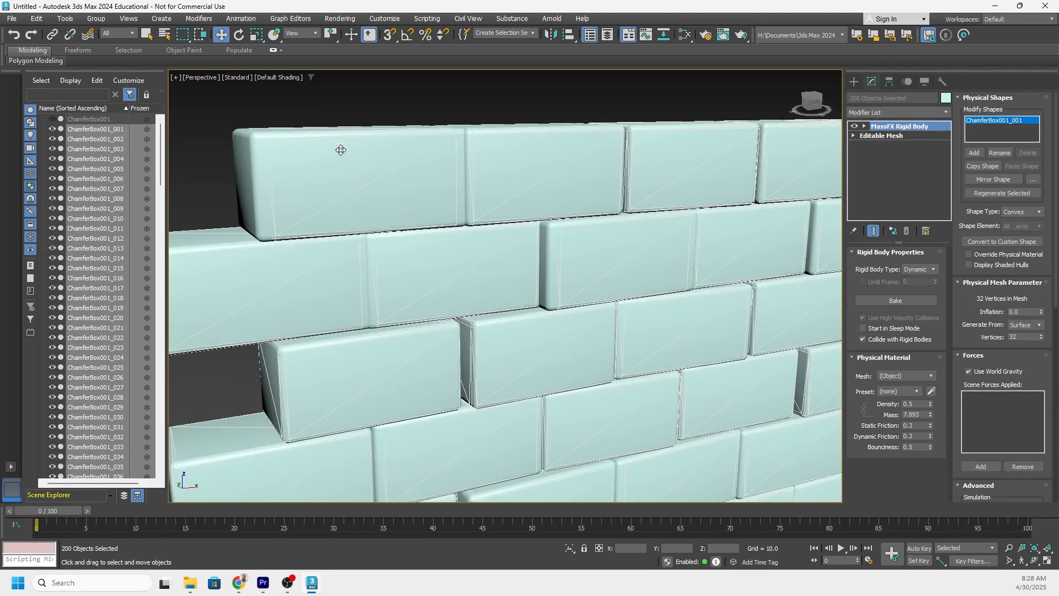
middle_click_drag(339, 149, 328, 178, "alt")
middle_click_drag(300, 287, 502, 183)
middle_click_drag(541, 227, 534, 200, "alt")
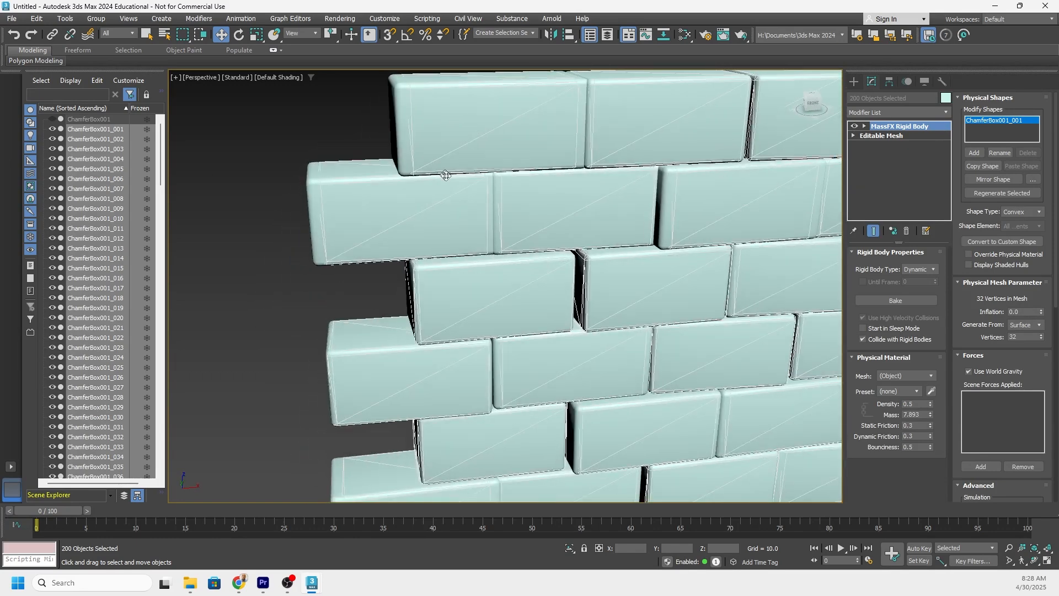
scroll(489, 143, "down", 5)
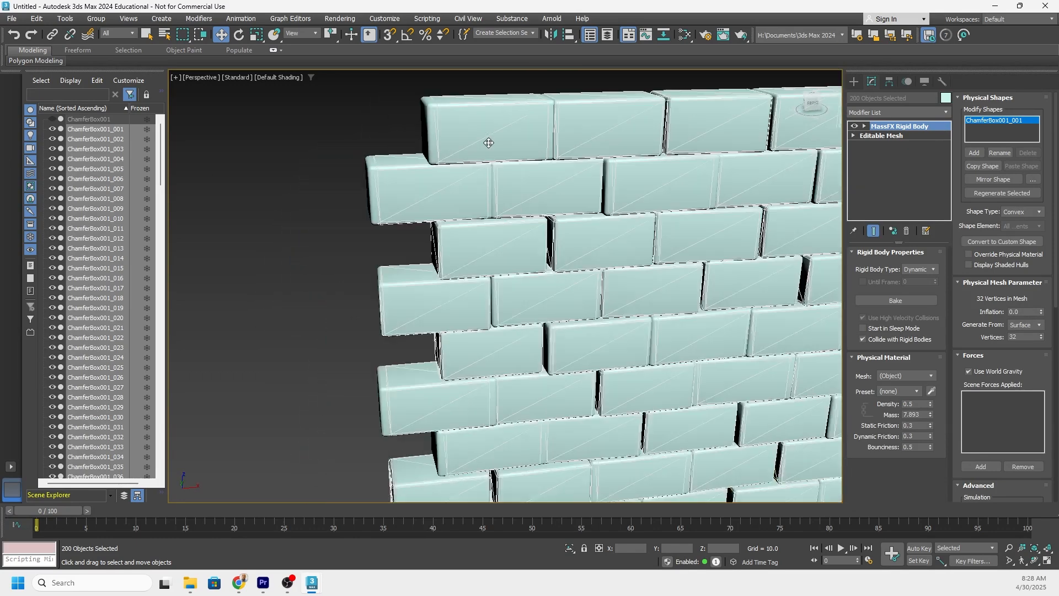
middle_click_drag(562, 226, 457, 221)
middle_click_drag(457, 222, 478, 227, "alt")
scroll(543, 235, "down", 2)
middle_click_drag(543, 234, 508, 232)
middle_click_drag(509, 233, 524, 231, "alt")
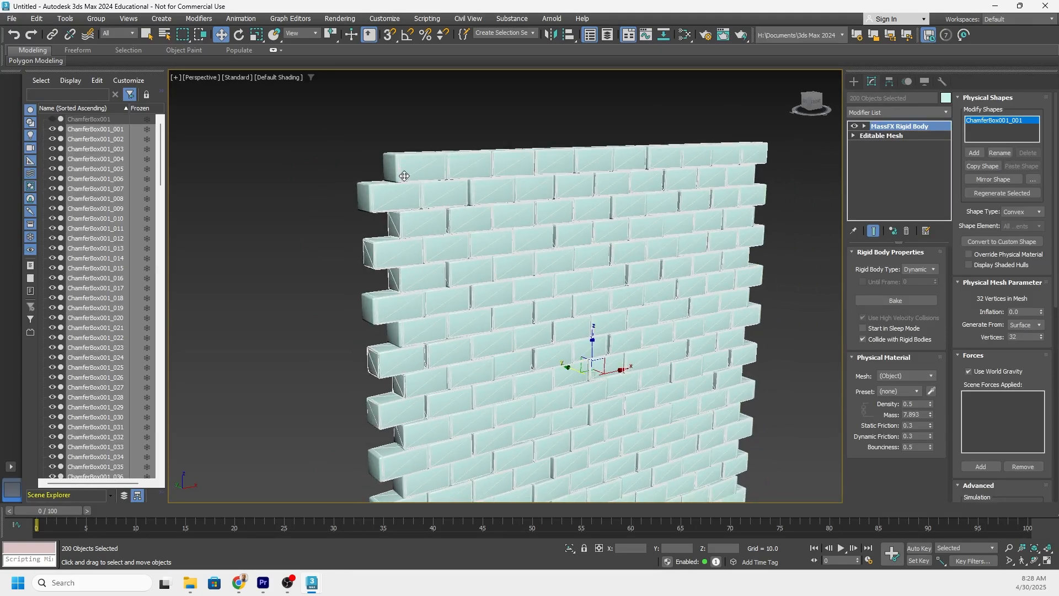
scroll(406, 170, "up", 3)
scroll(419, 182, "down", 4)
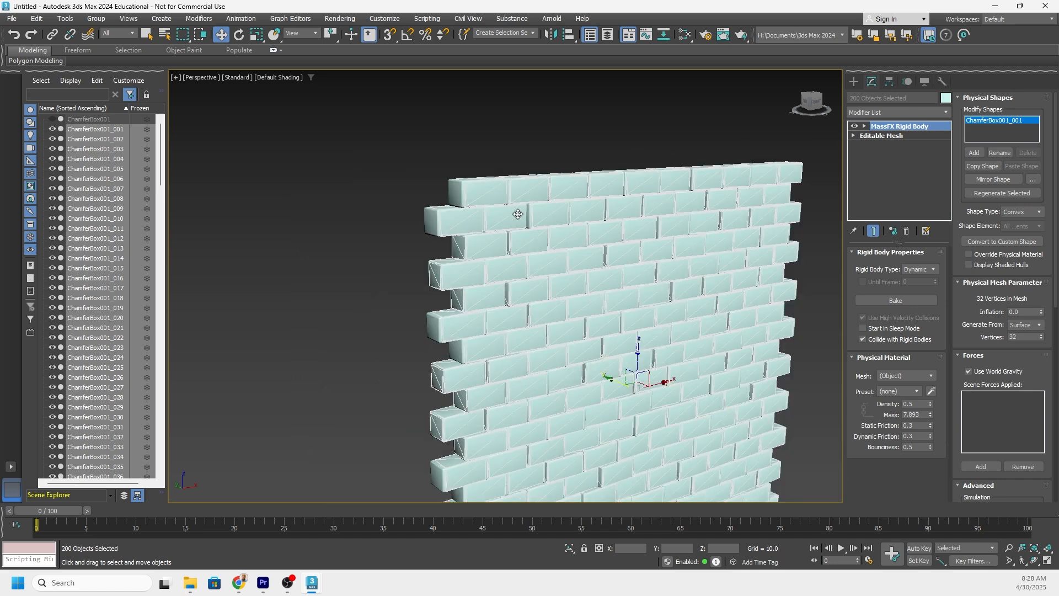
scroll(466, 212, "up", 3)
middle_click_drag(466, 211, 541, 213, "alt")
middle_click_drag(588, 246, 507, 208)
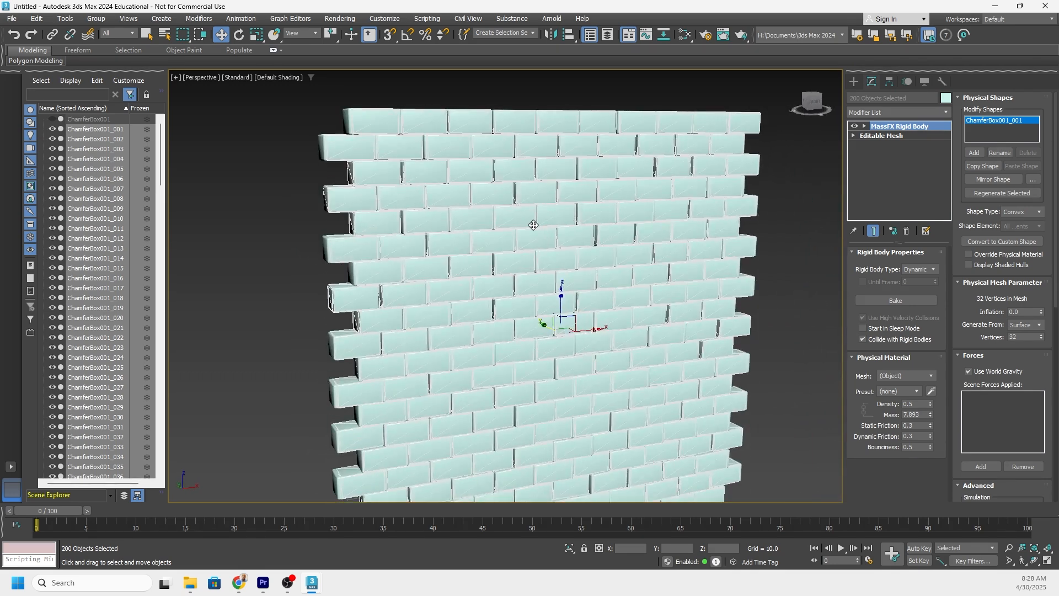
scroll(533, 225, "down", 3)
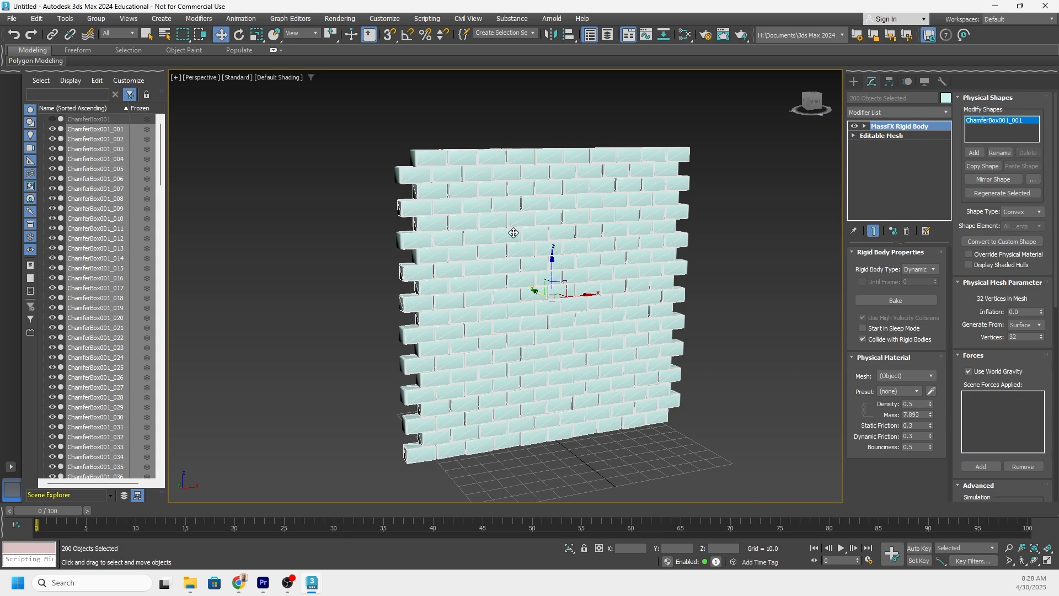
middle_click_drag(513, 230, 475, 202, "alt")
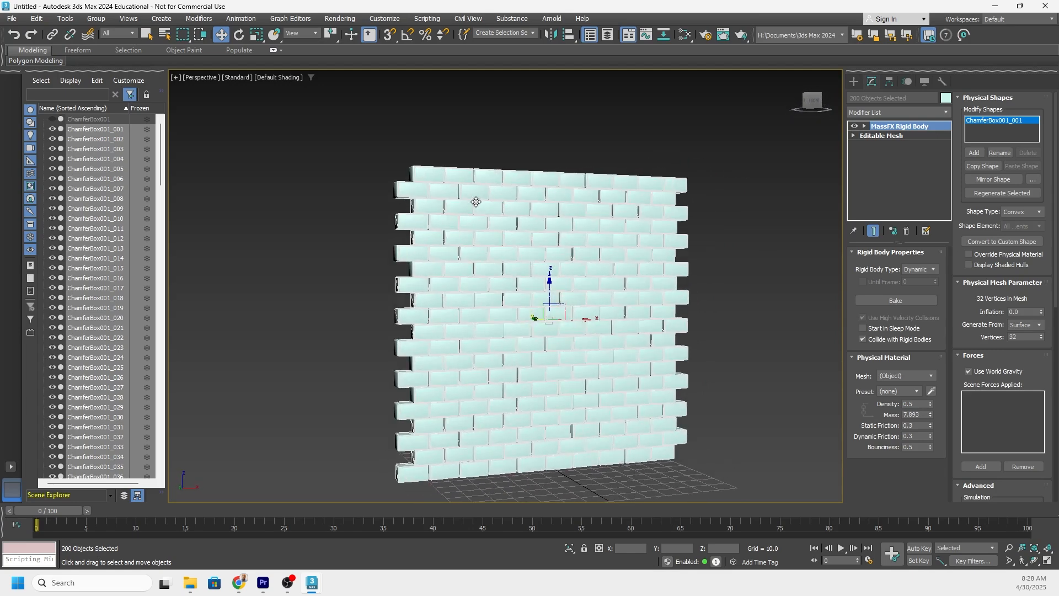
middle_click_drag(565, 332, 532, 312)
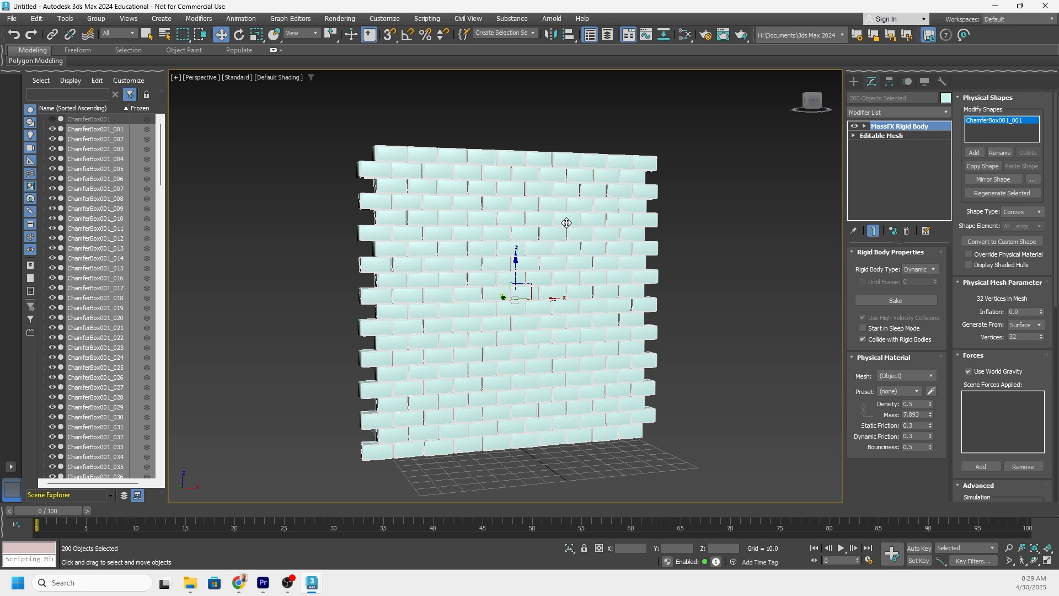
middle_click_drag(486, 244, 563, 293, "alt")
middle_click_drag(539, 244, 556, 227)
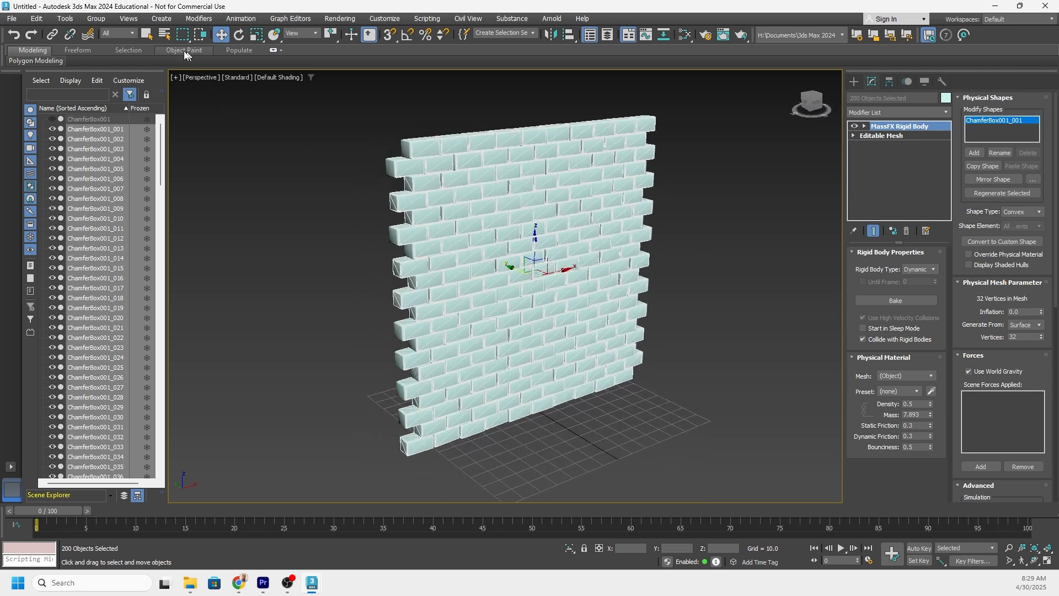
Open MassFX Tools, docked between the Scene Explorer and the viewport, and show its simulation playback and baking settings.
left_click(241, 19)
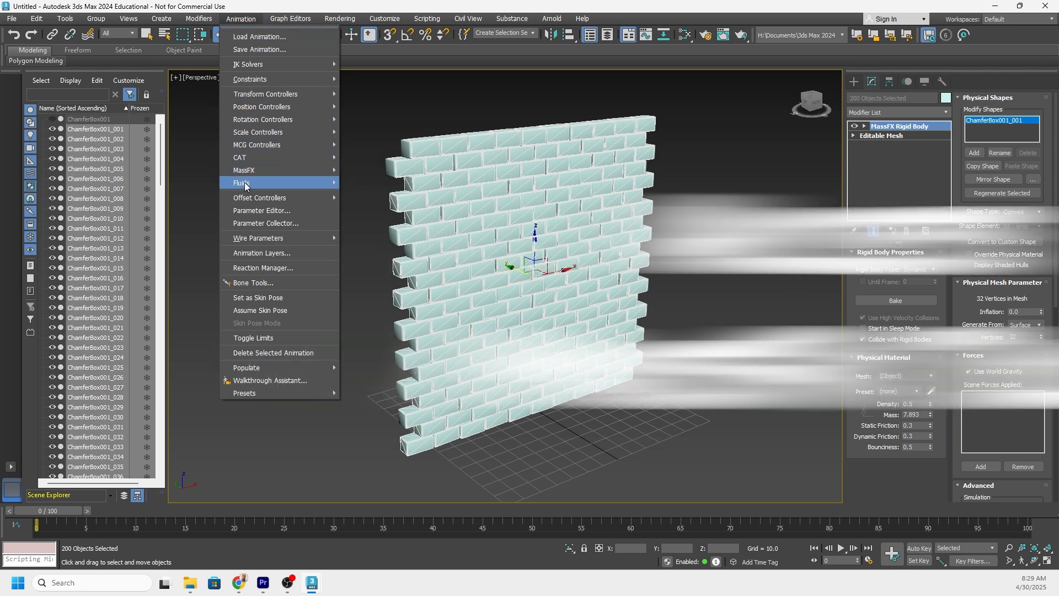
mouse_move(257, 171)
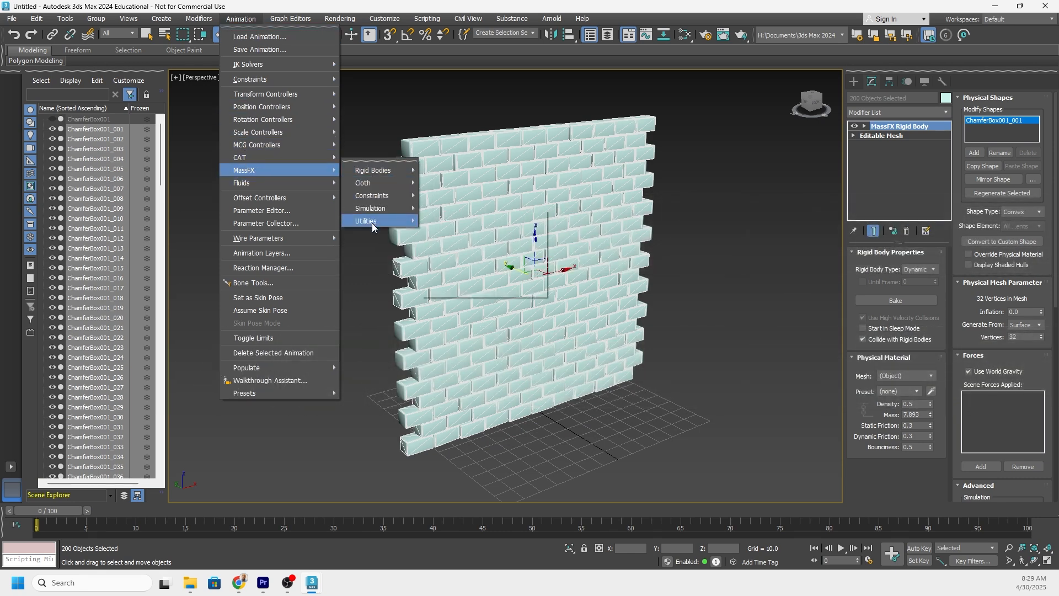
mouse_move(371, 222)
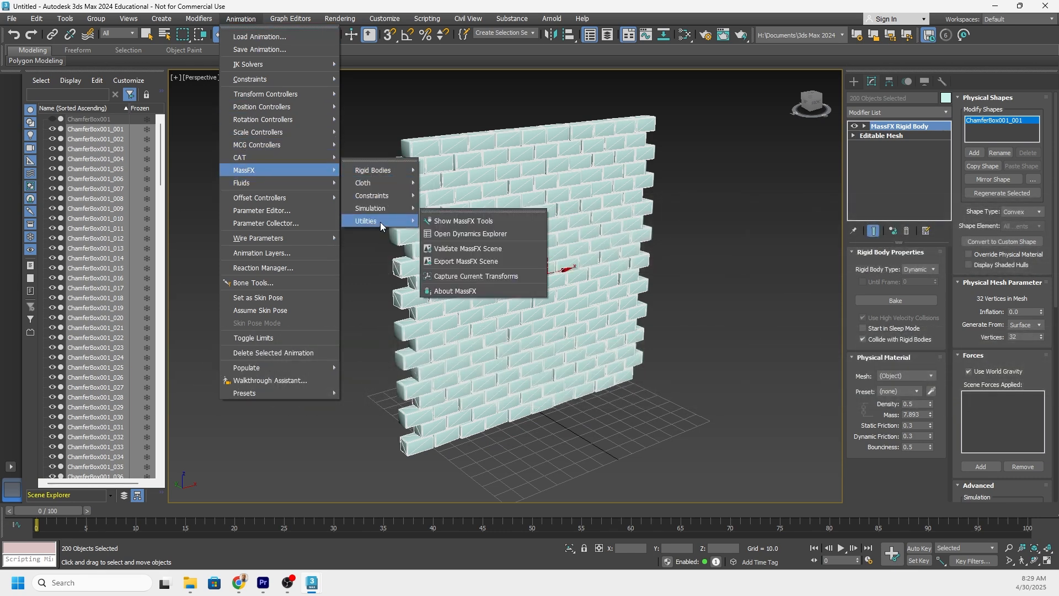
left_click(458, 223)
left_click_drag(208, 65, 160, 84)
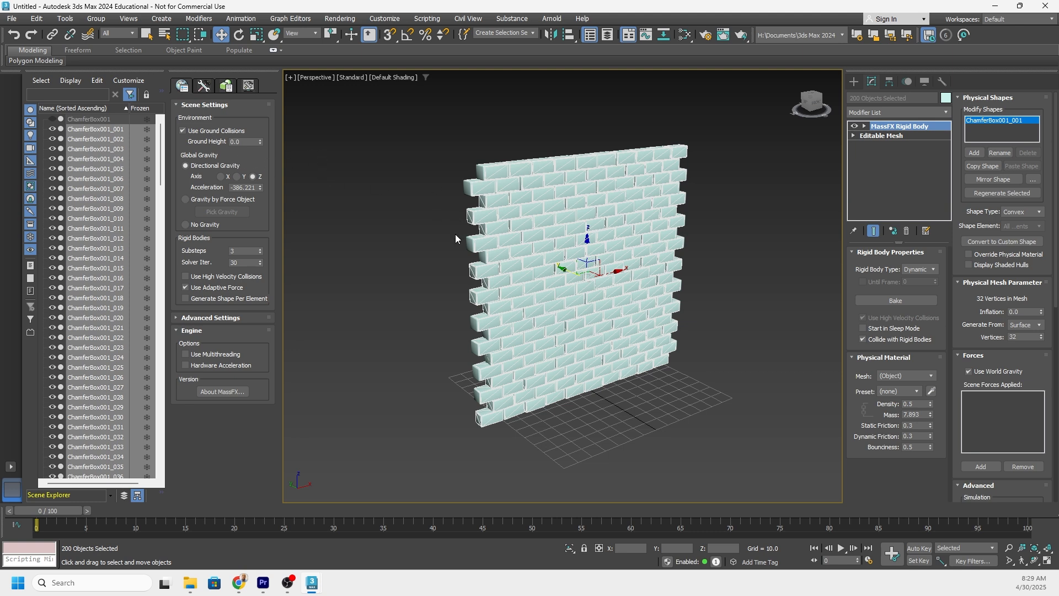
left_click(204, 86)
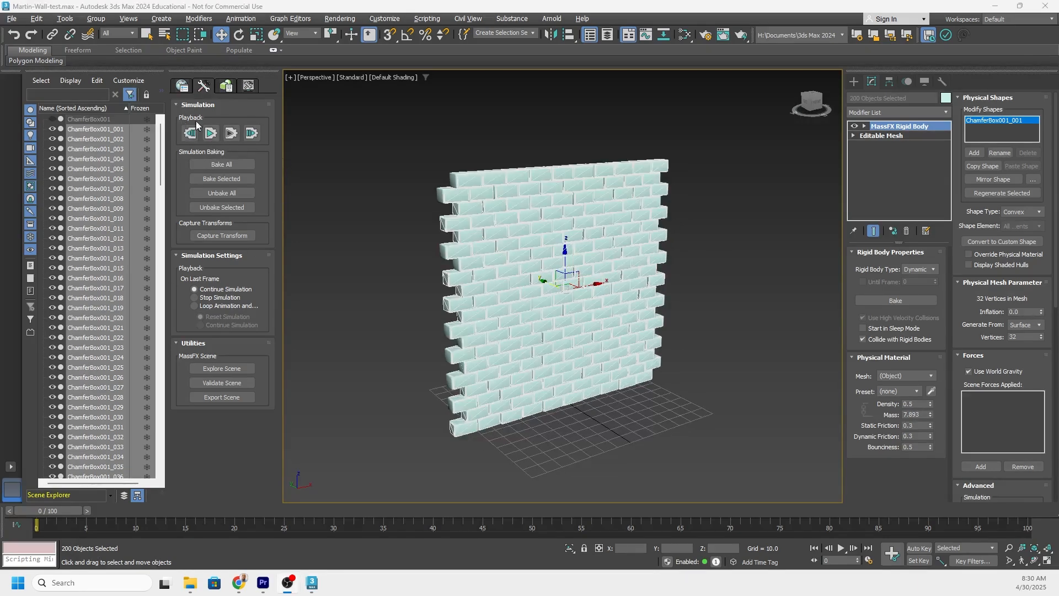
Play the MassFX simulation to check how the wall's blocks settle, and reset it to the starting frame.
left_click(212, 135)
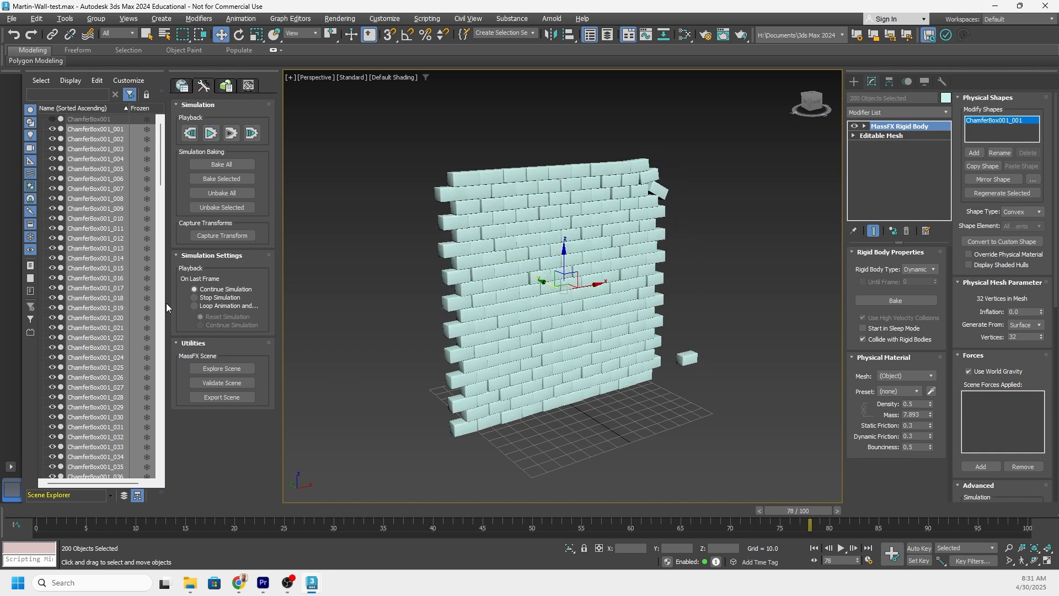
left_click(214, 134)
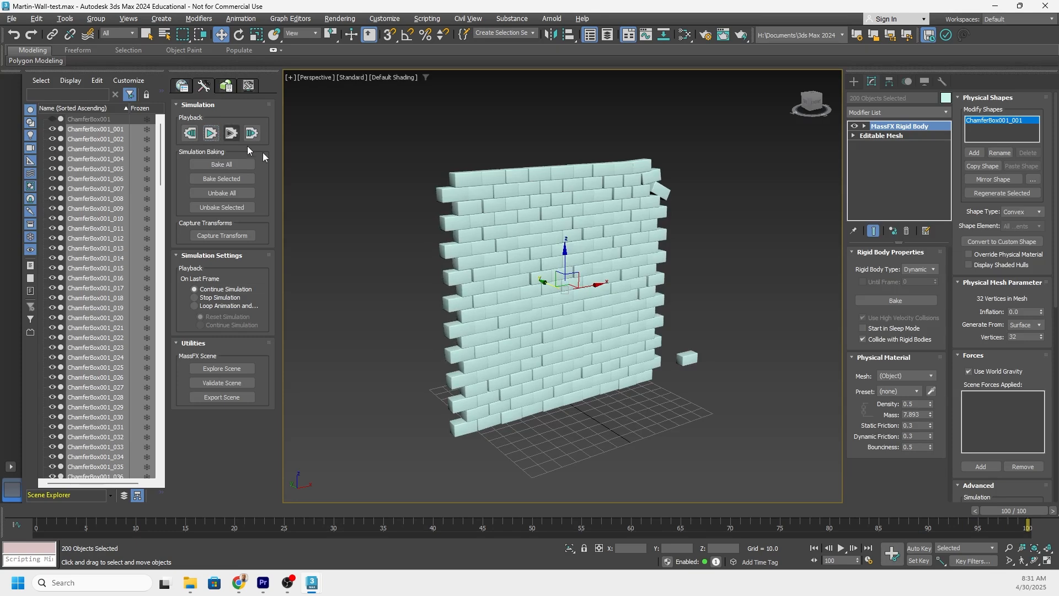
mouse_move(533, 228)
middle_mouse_down("alt")
mouse_move(613, 231)
mouse_move(529, 231)
middle_mouse_up("alt")
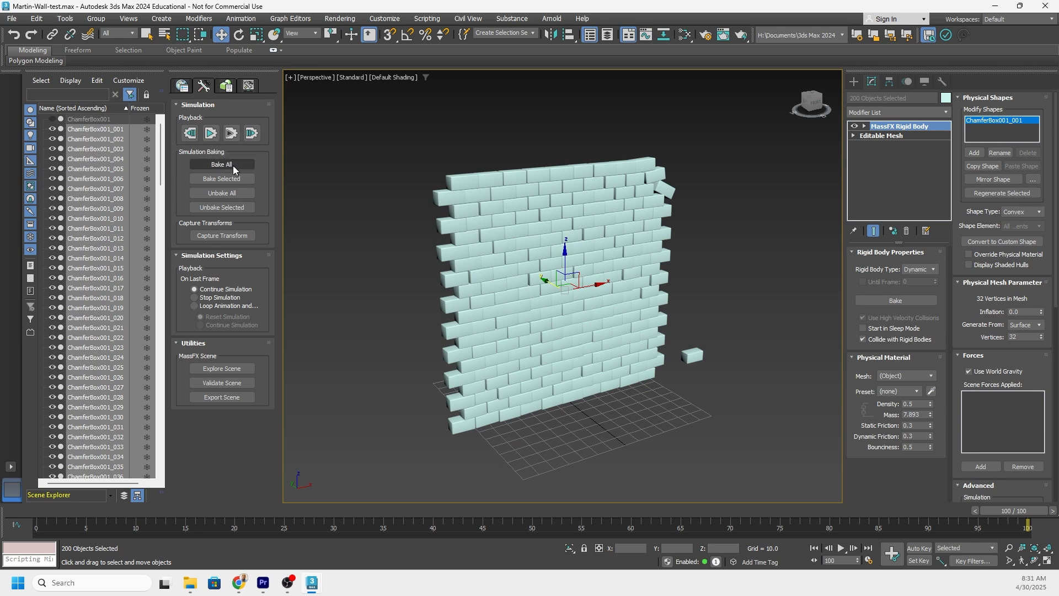
left_click(194, 135)
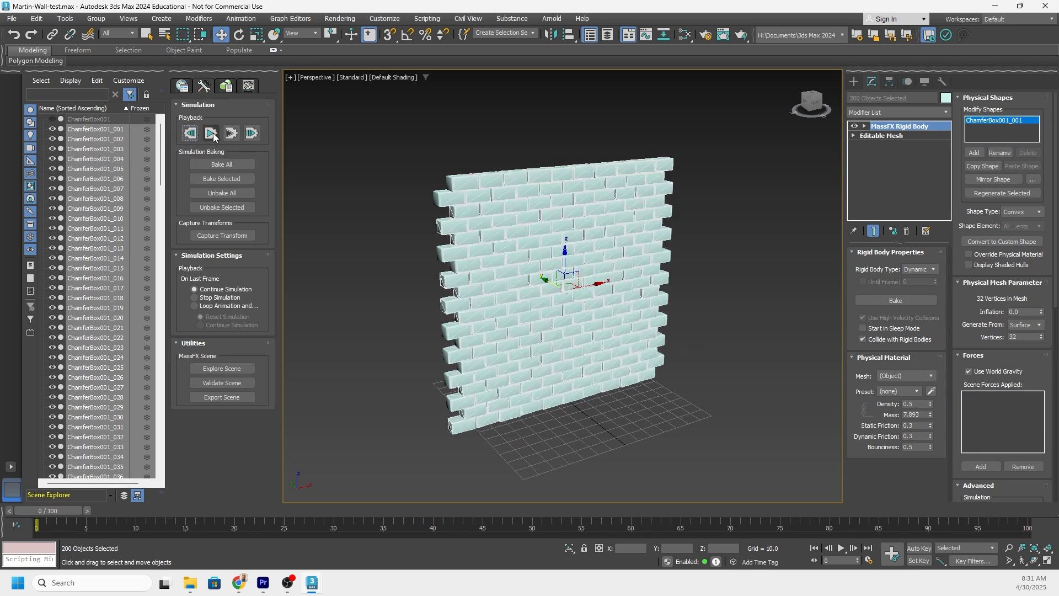
Simulate all the selected blocks again and capture their settled transforms as the new starting state.
left_click(212, 135)
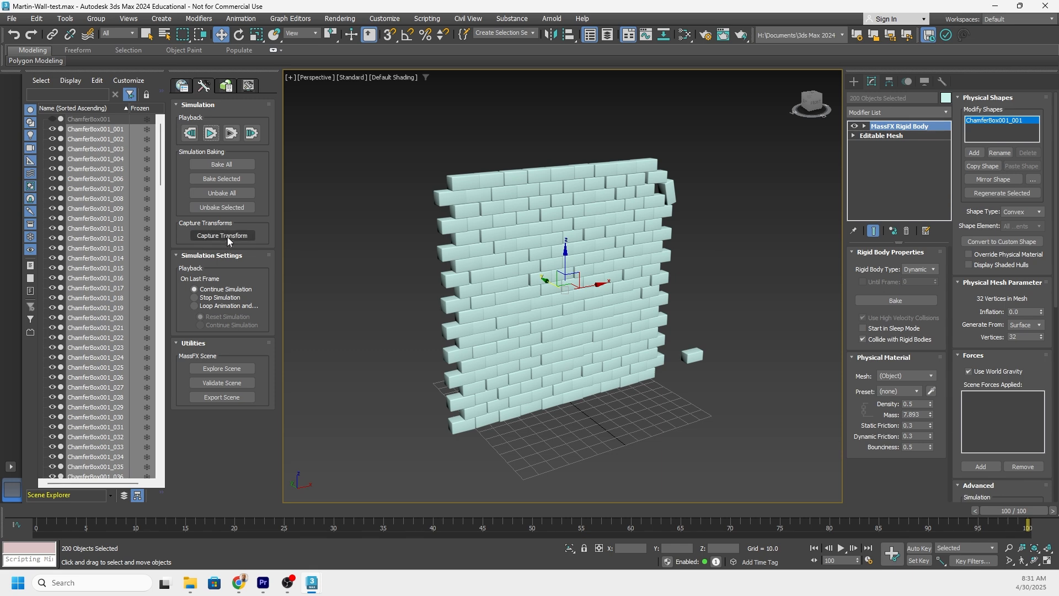
left_click_drag(409, 133, 817, 460)
left_click(223, 235)
left_click(190, 134)
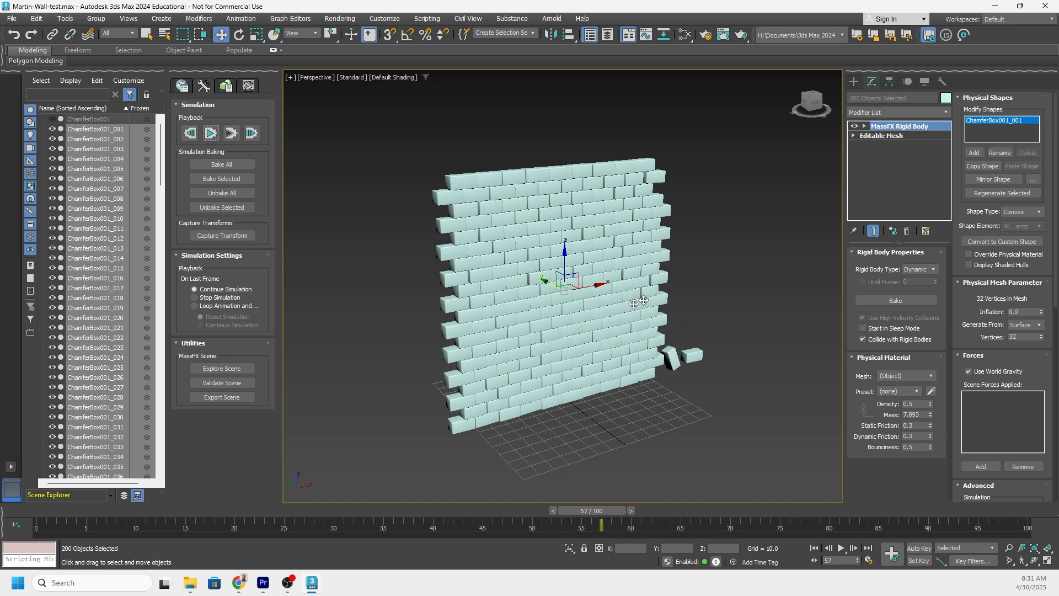
left_click(190, 133)
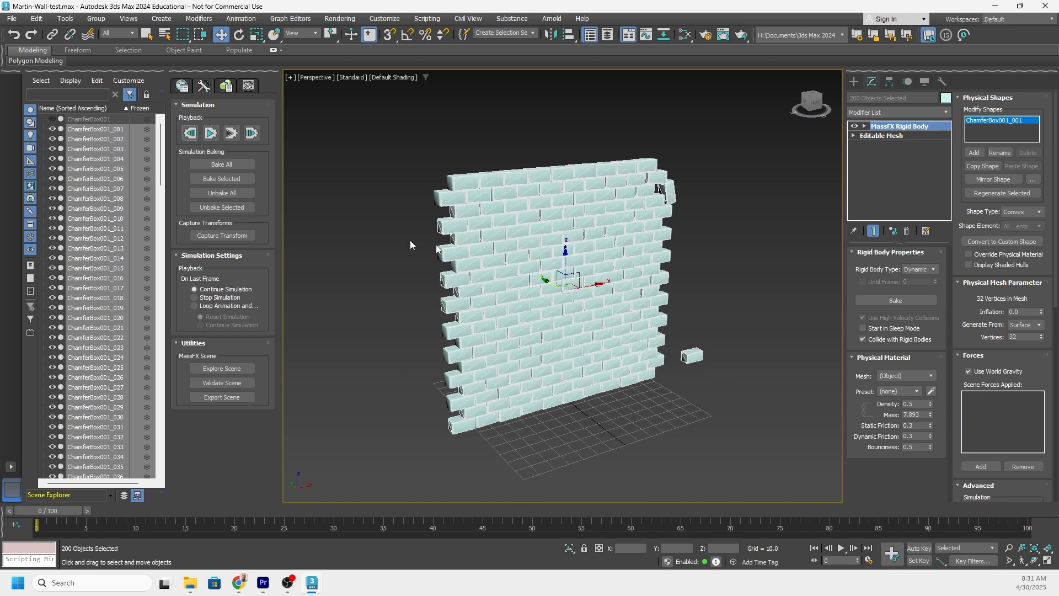
Create a GeoSphere with a radius of about 25 in front of the wall, using the Standard Primitives.
middle_click_drag(410, 240, 711, 284, "alt")
left_click(855, 81)
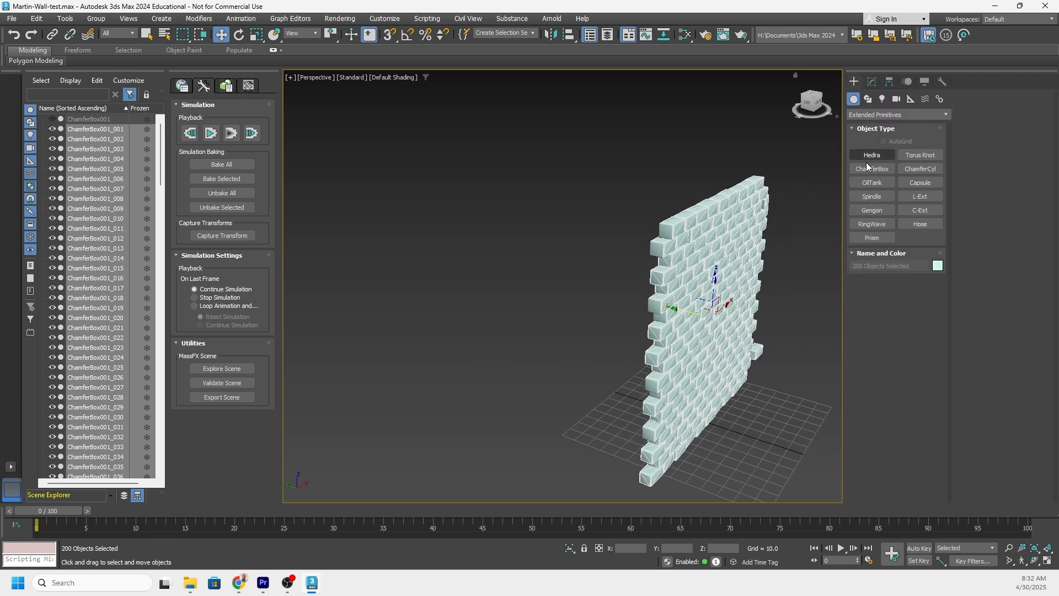
left_click(861, 115)
left_click(865, 125)
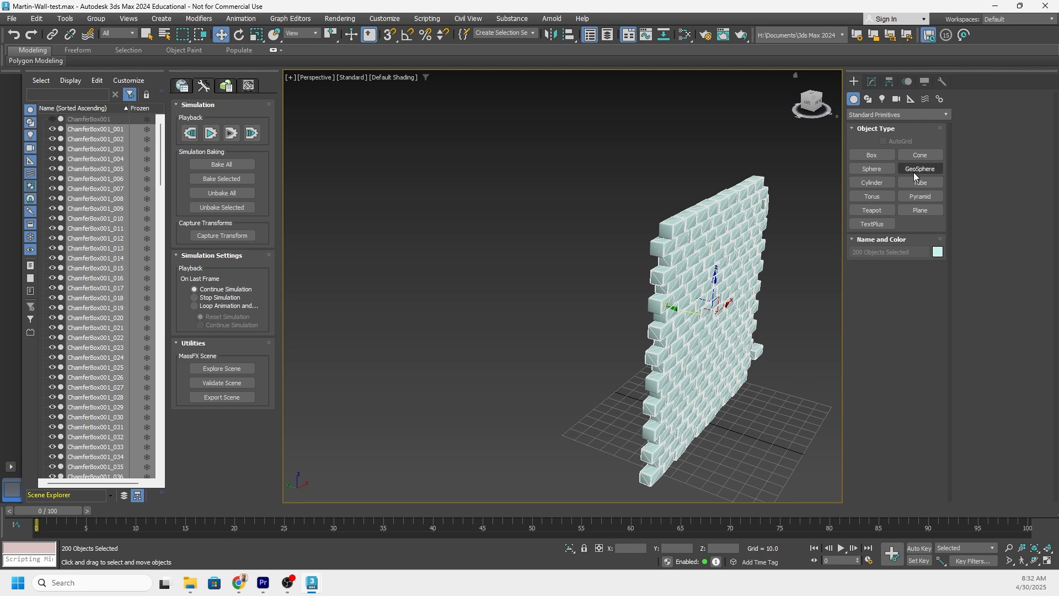
left_click(915, 170)
mouse_move(526, 330)
left_mouse_down()
mouse_move(562, 365)
mouse_move(536, 341)
left_mouse_up()
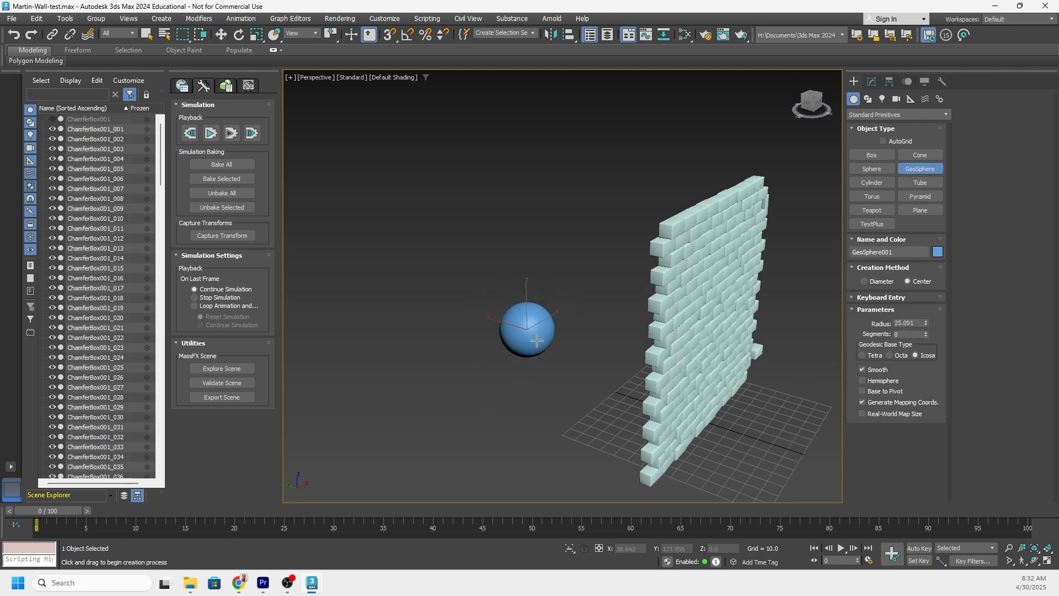
Move the sphere away from the wall to about X -15.3, Y 403.4, level with the ground.
middle_click_drag(536, 340, 496, 261)
middle_click_drag(497, 261, 513, 248, "alt")
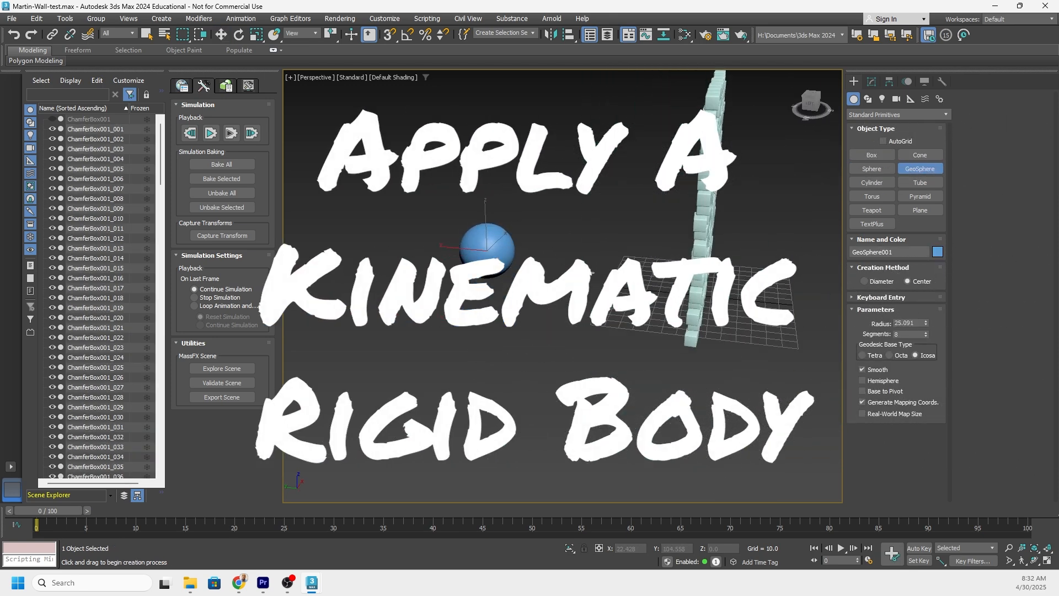
middle_click_drag(591, 272, 547, 253, "alt")
left_click_drag(540, 239, 518, 281)
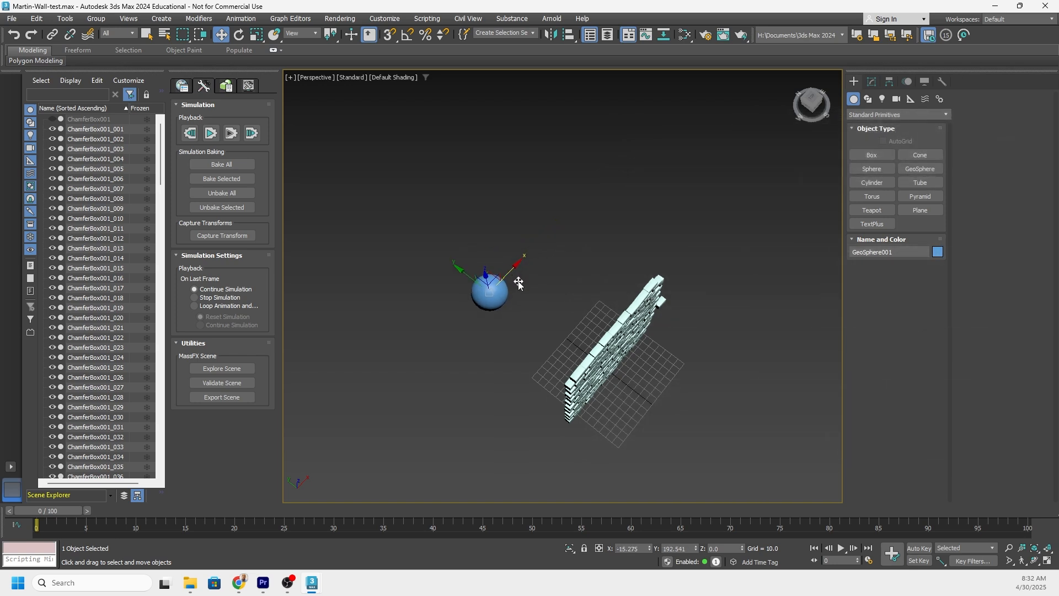
middle_click_drag(517, 282, 469, 296, "alt")
left_click_drag(466, 279, 332, 237)
middle_click_drag(331, 237, 444, 221, "alt")
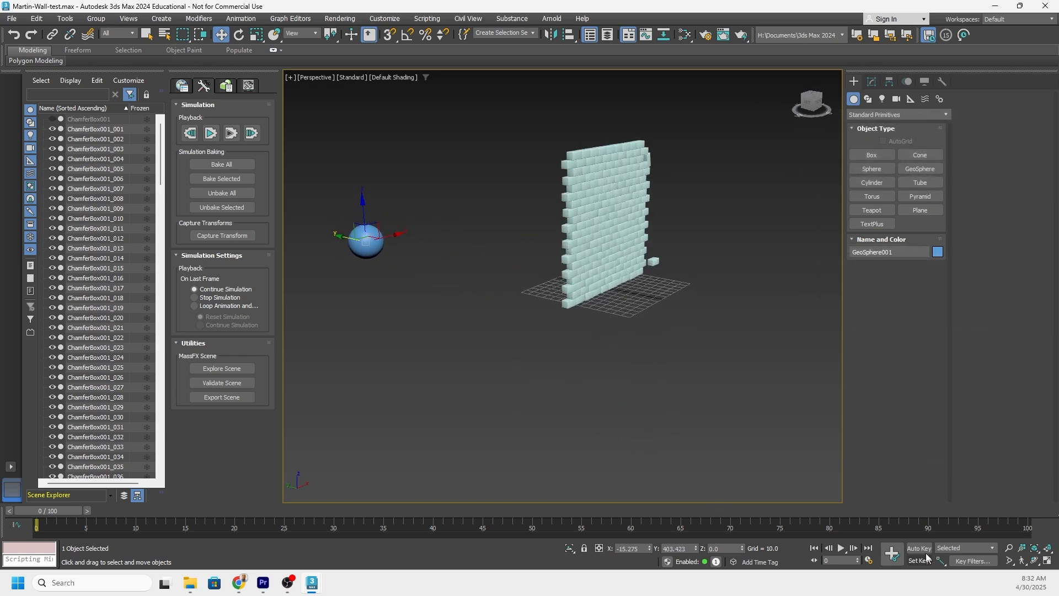
Turn on Auto Key and, at frame 5, move the sphere through the wall to about Y -315.
middle_click_drag(482, 333, 430, 324, "alt")
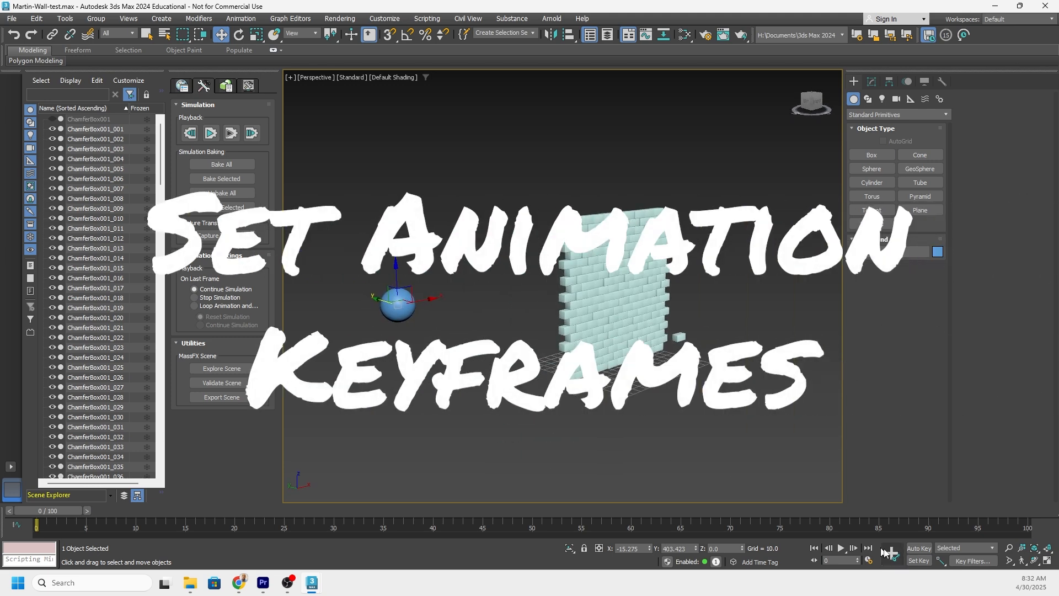
left_click(919, 547)
left_click_drag(47, 507, 101, 508)
key("w")
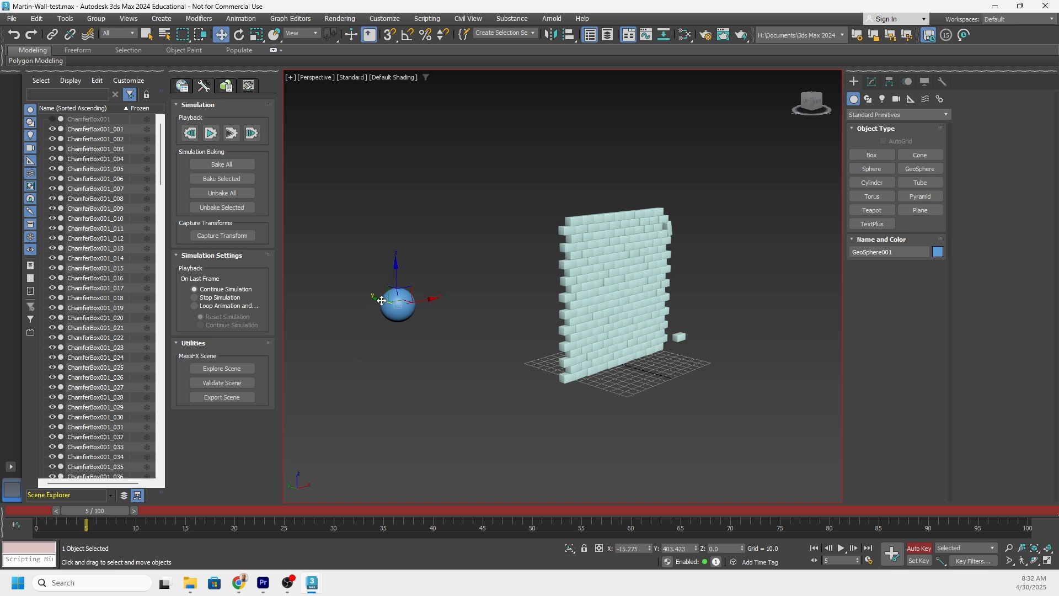
left_click_drag(382, 301, 914, 475)
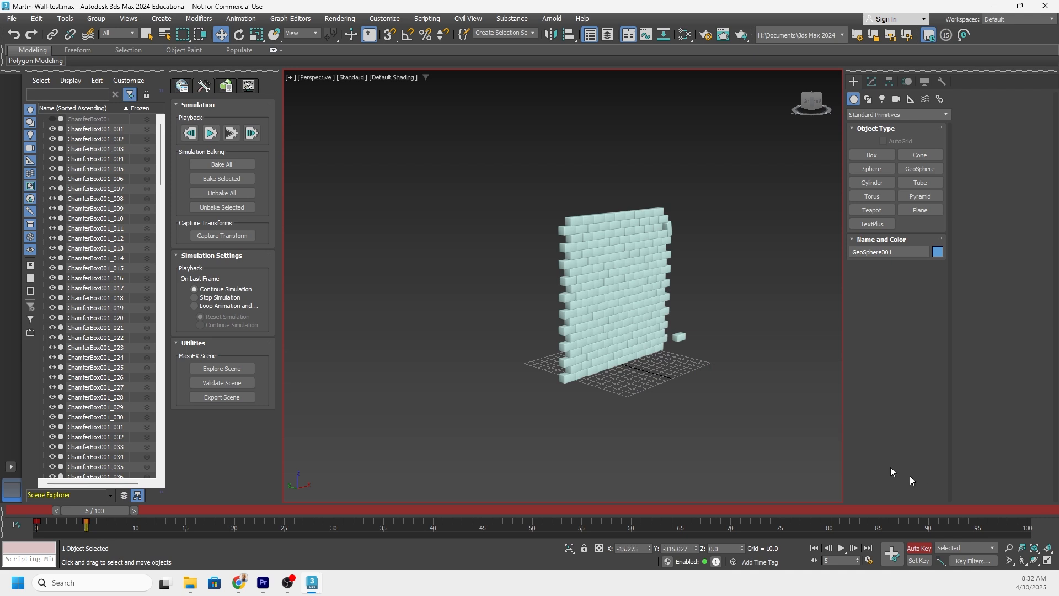
Raise the sphere behind the wall at frame 5 to about Z 139.7.
middle_click_drag(631, 369, 530, 356)
middle_click_drag(673, 366, 486, 345)
middle_click_drag(486, 345, 550, 349, "alt")
left_click_drag(615, 405, 616, 212)
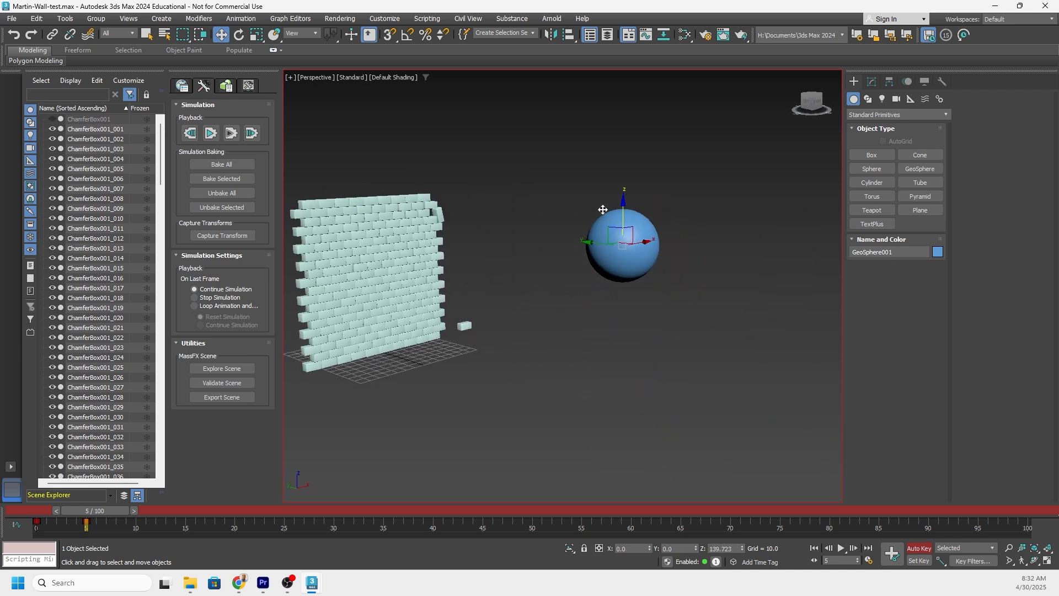
scroll(533, 276, "down", 3)
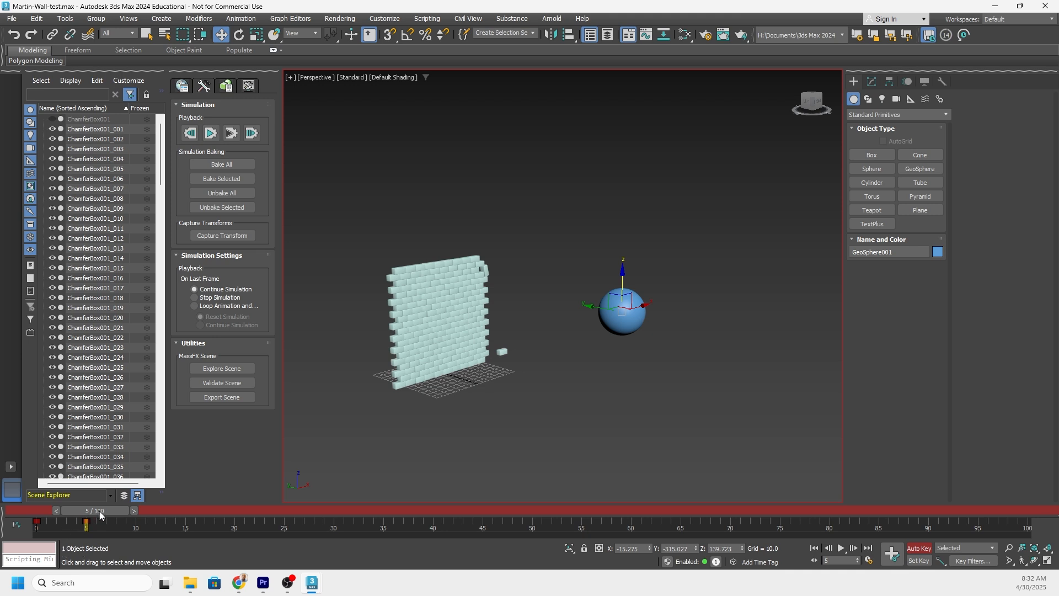
Return to frame 0 and turn off Auto Key.
left_click_drag(100, 514, 40, 499)
key("w")
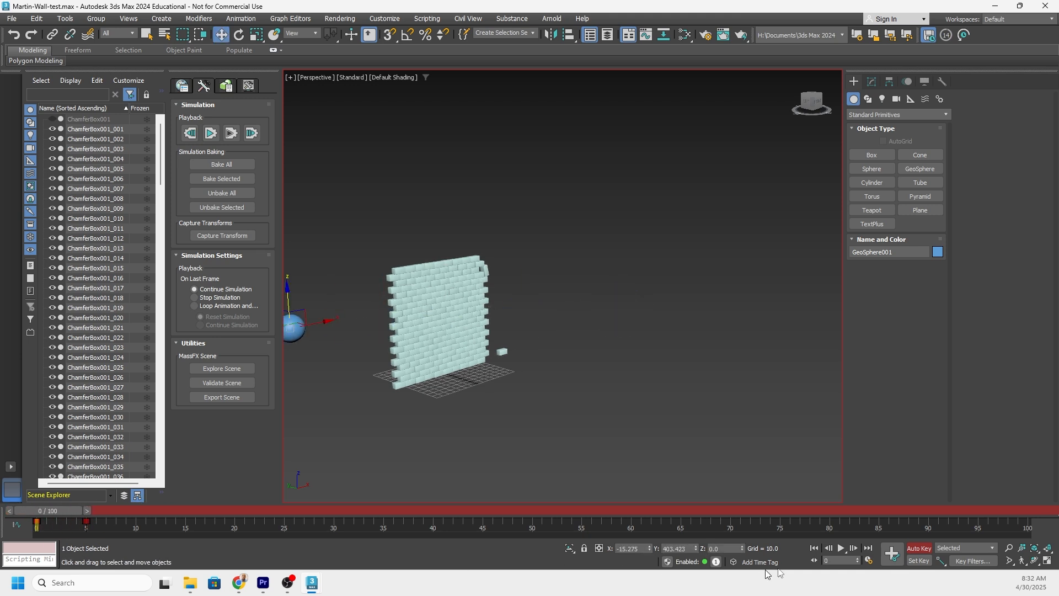
left_click(909, 550)
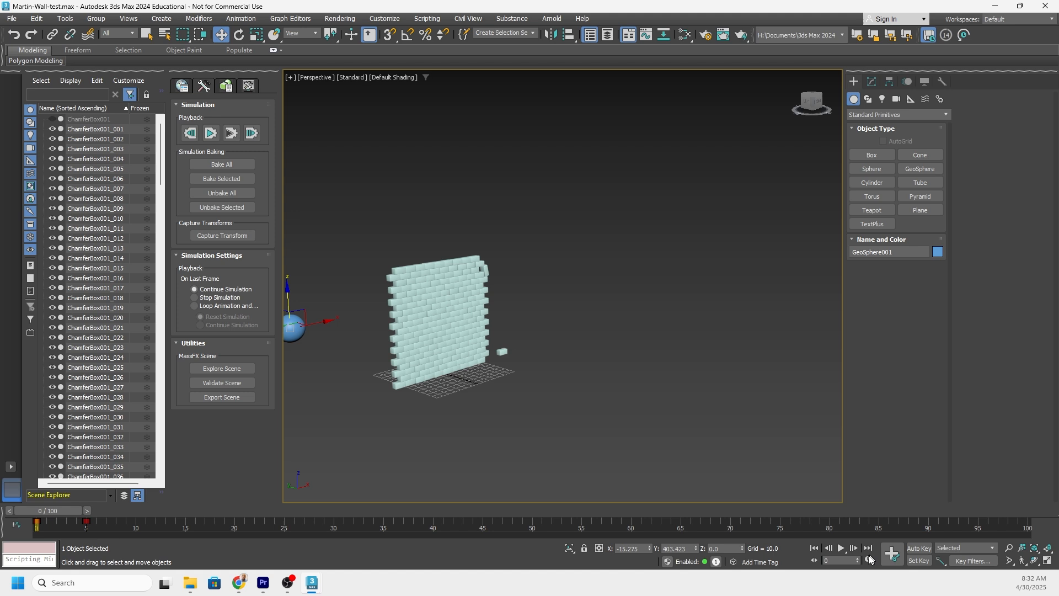
Play back the sphere's animation to check its path through the wall, and return to frame 0.
left_click(842, 550)
left_click(842, 550)
middle_click_drag(406, 287, 563, 315)
scroll(609, 292, "down", 5)
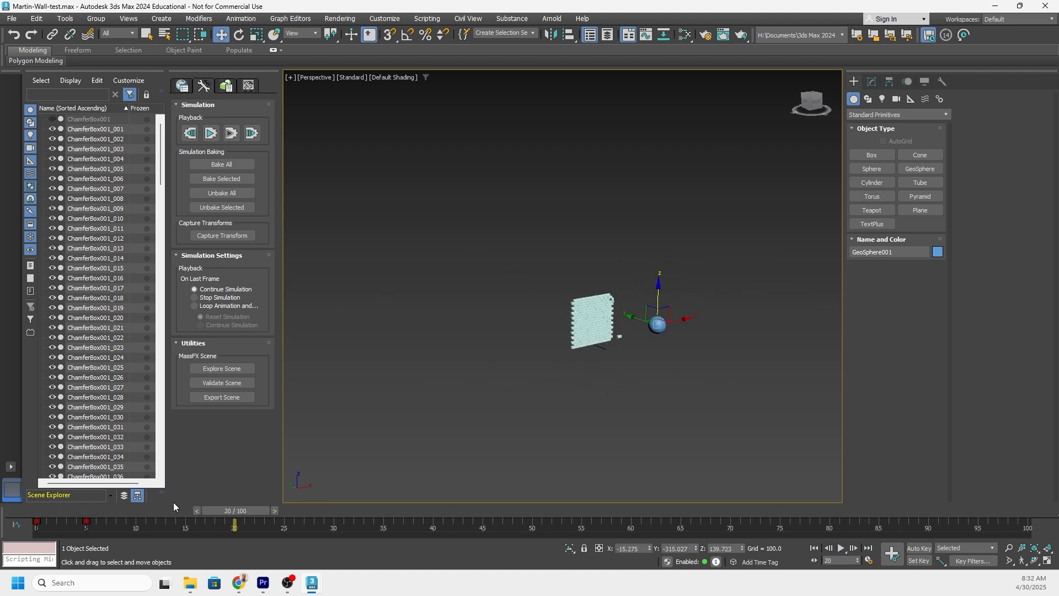
left_click_drag(253, 516, 68, 512)
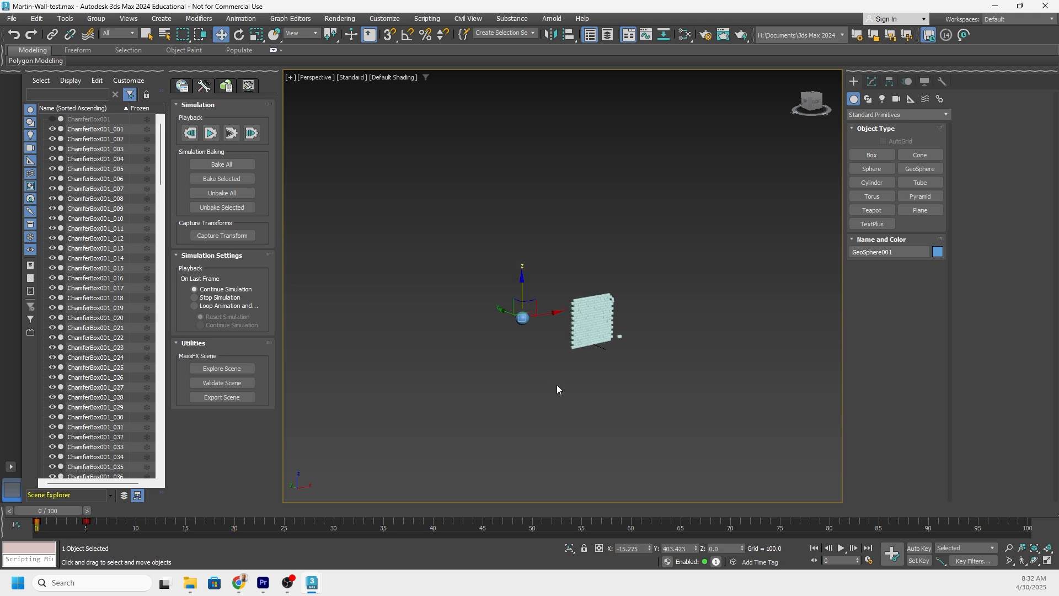
Find the MassFX commands with an action search and convert the sphere to a kinematic rigid body.
scroll(557, 385, "up", 5)
middle_click_drag(526, 376, 497, 391)
mouse_move(531, 332)
middle_mouse_down()
mouse_move(553, 371)
mouse_move(505, 357)
mouse_move(530, 351)
middle_mouse_up()
scroll(557, 357, "down", 5)
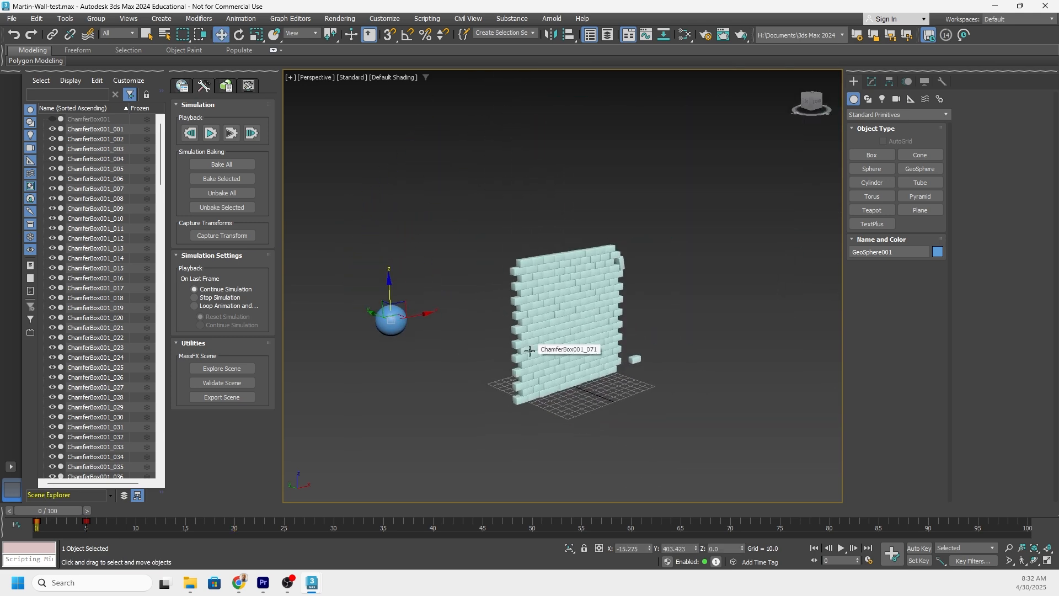
type("x")
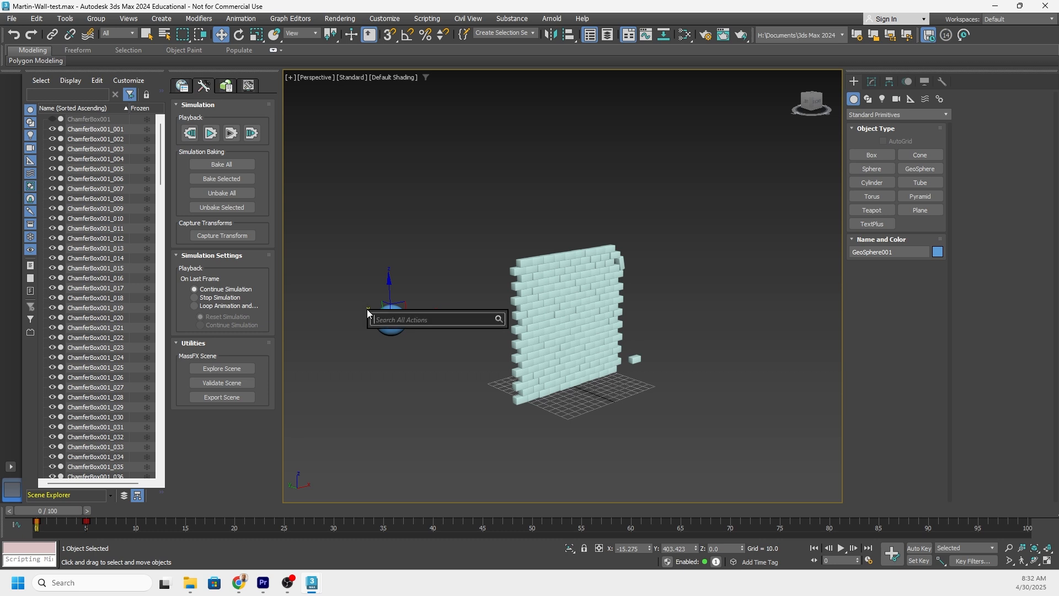
type("mass")
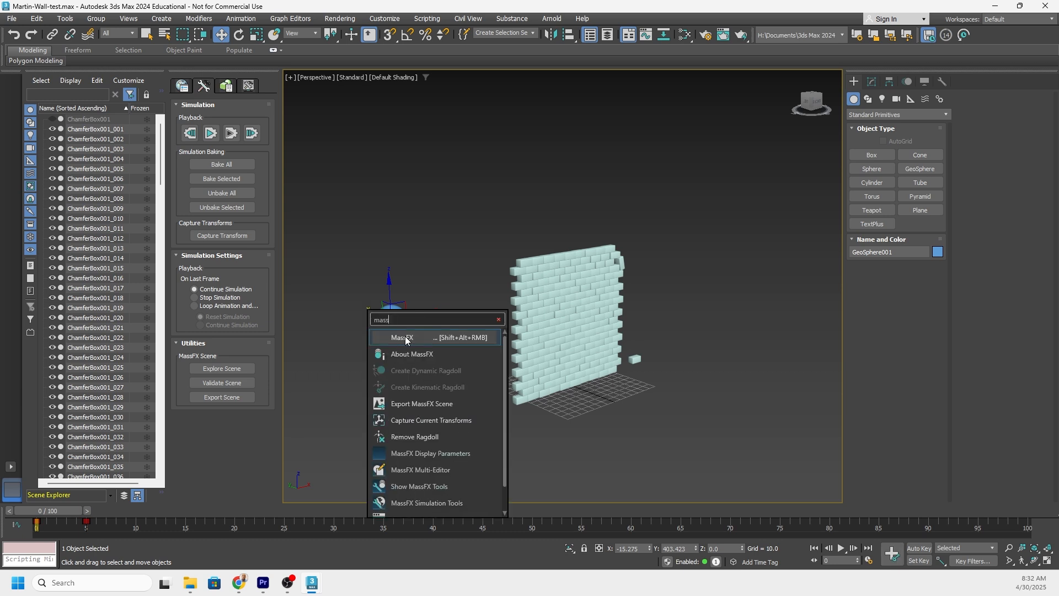
left_click(401, 337)
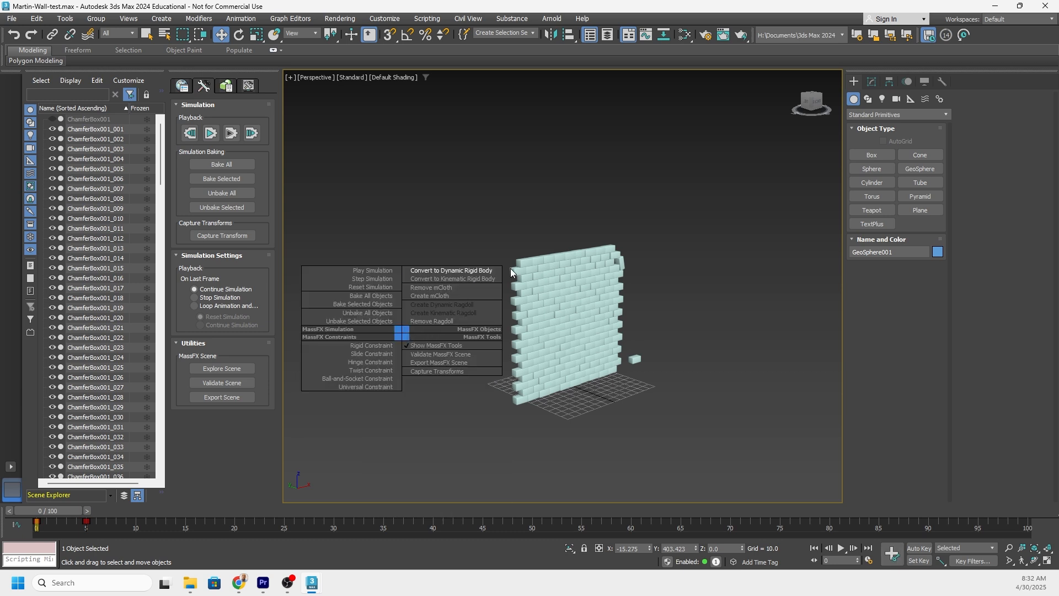
left_click(465, 280)
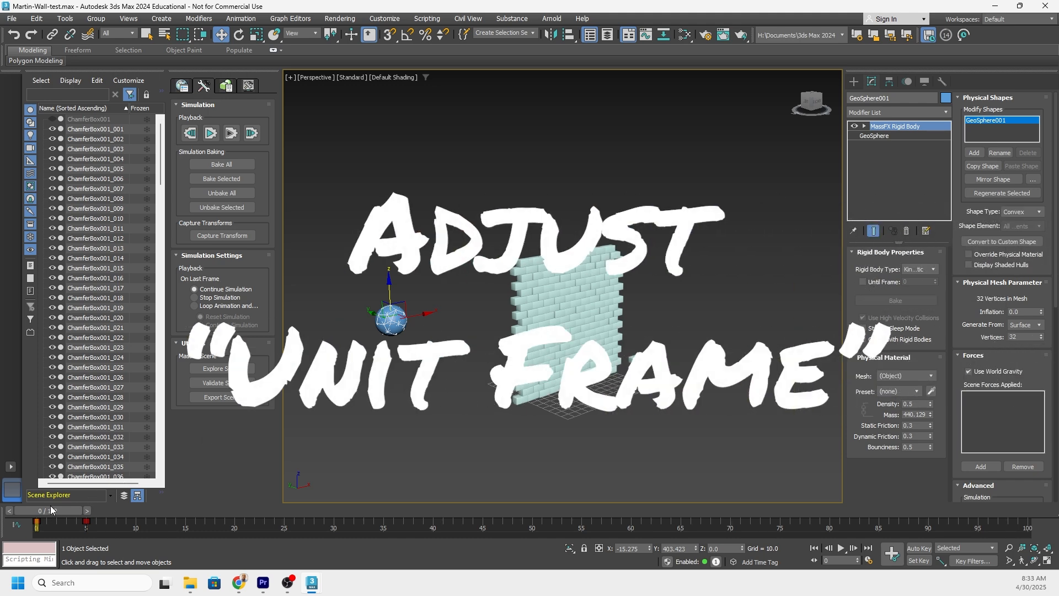
Scrub to frame 2, just before the sphere hits the wall, and enable the sphere's Until Frame option at 2.
left_click_drag(52, 510, 77, 506)
key("w")
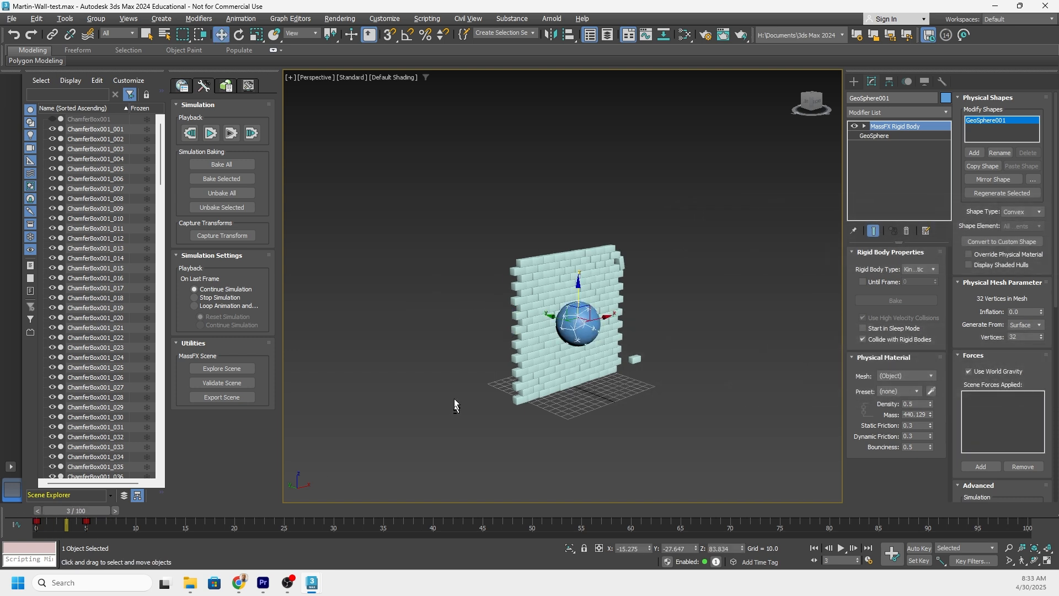
middle_click_drag(512, 358, 574, 342, "alt")
middle_click_drag(561, 281, 562, 320, "alt")
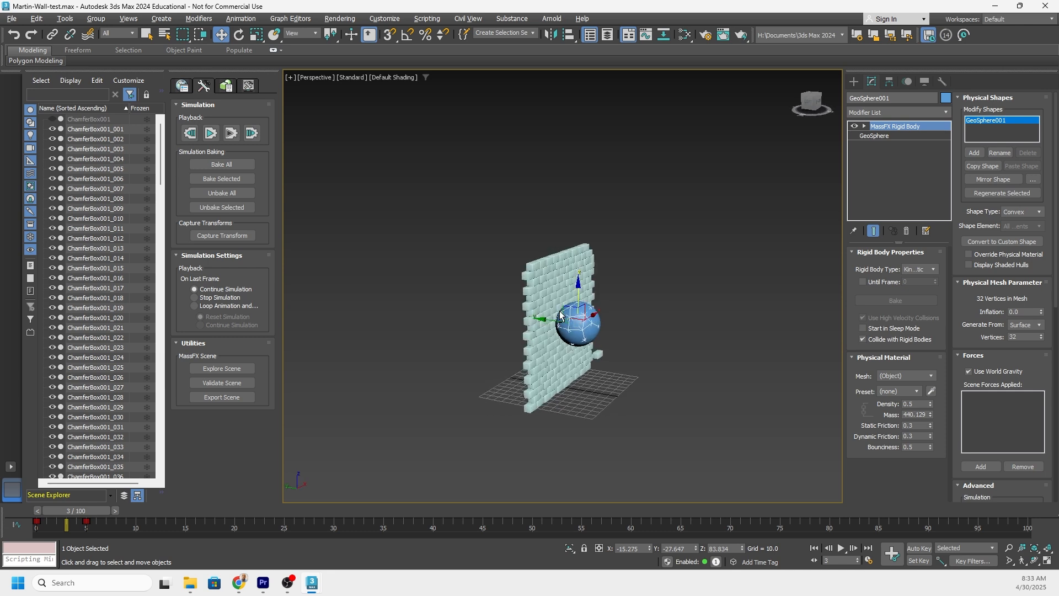
middle_click_drag(525, 351, 546, 347, "alt")
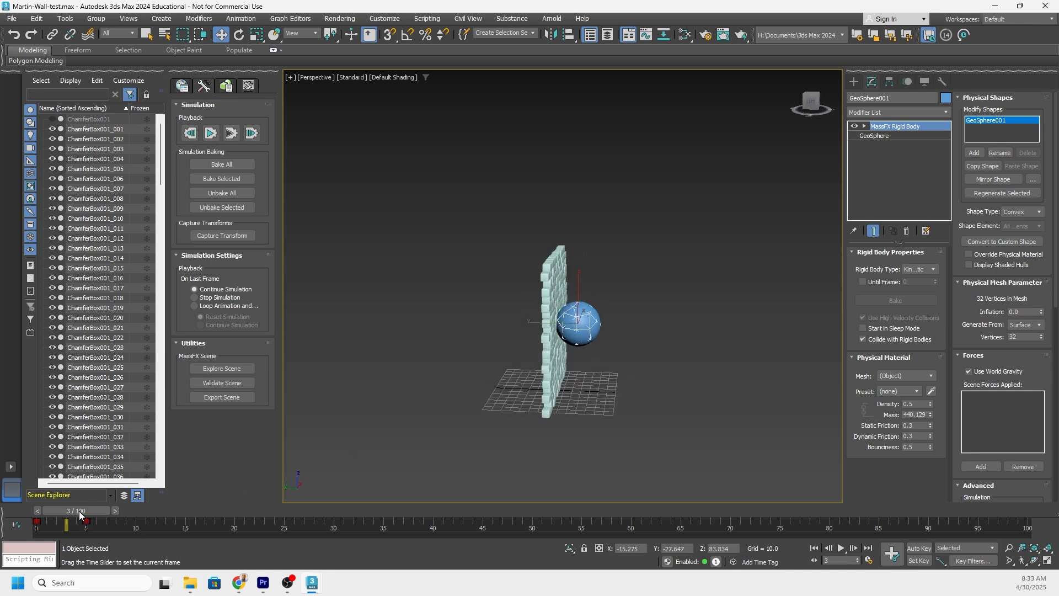
mouse_move(78, 511)
left_mouse_down()
mouse_move(54, 512)
mouse_move(70, 511)
left_mouse_up()
key("w")
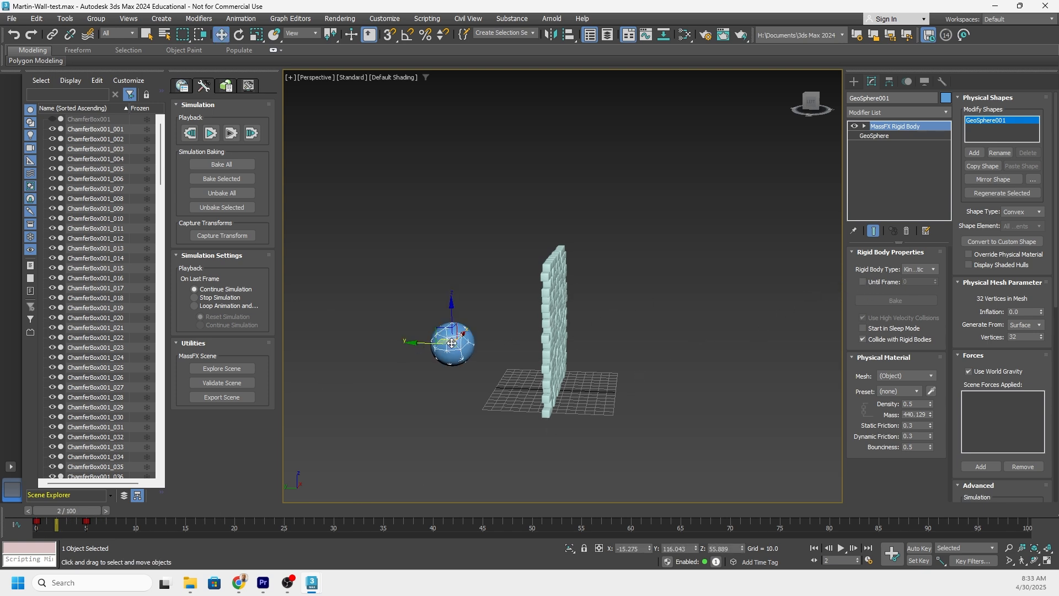
left_click(864, 282)
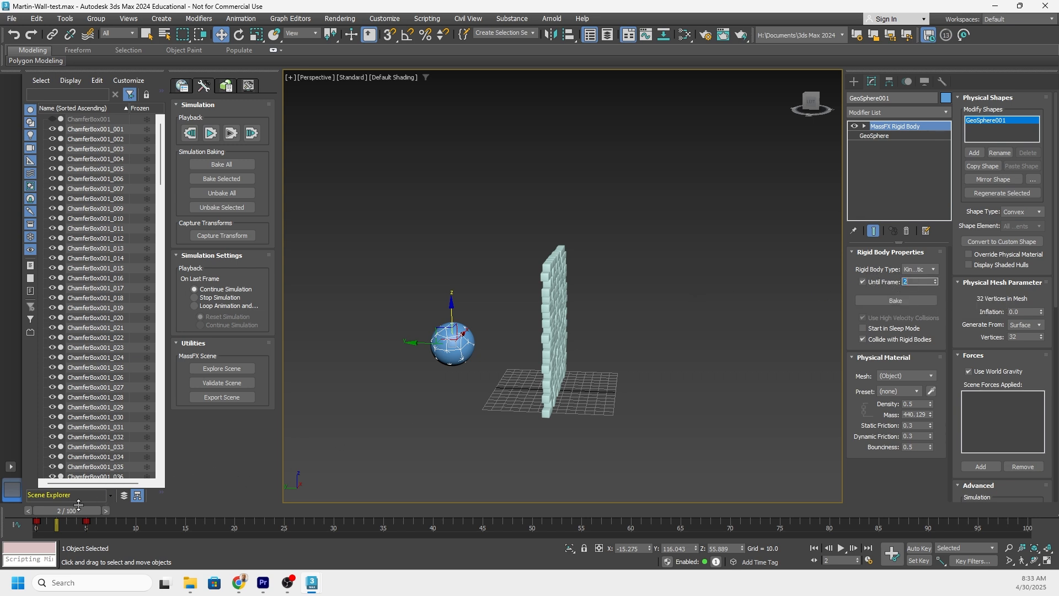
mouse_move(78, 505)
left_mouse_down()
mouse_move(58, 510)
mouse_move(87, 508)
mouse_move(40, 511)
mouse_move(88, 507)
mouse_move(74, 504)
left_mouse_up()
Examine the sphere's position relative to the block wall at frame 2 from several angles.
middle_click_drag(440, 407, 399, 404, "alt")
scroll(522, 335, "up", 3)
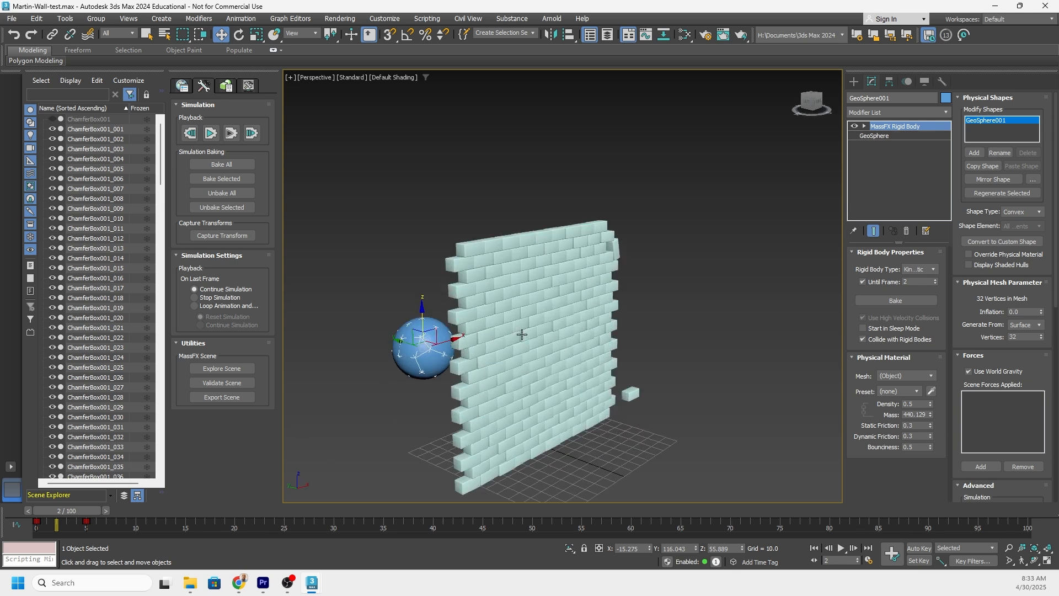
middle_click_drag(522, 334, 694, 302, "alt")
left_click(489, 244)
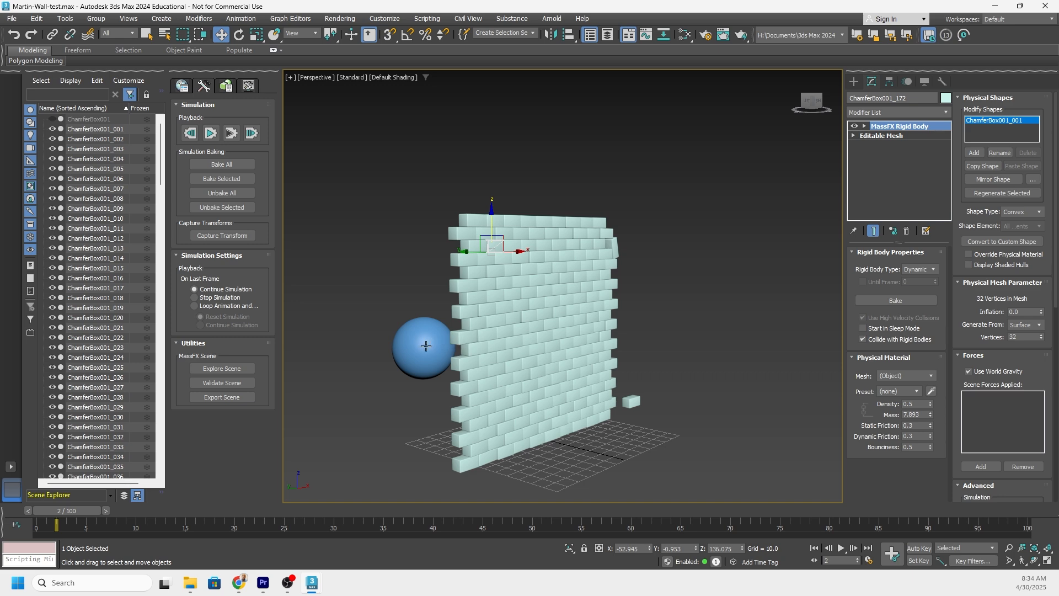
middle_click_drag(414, 329, 414, 343, "alt")
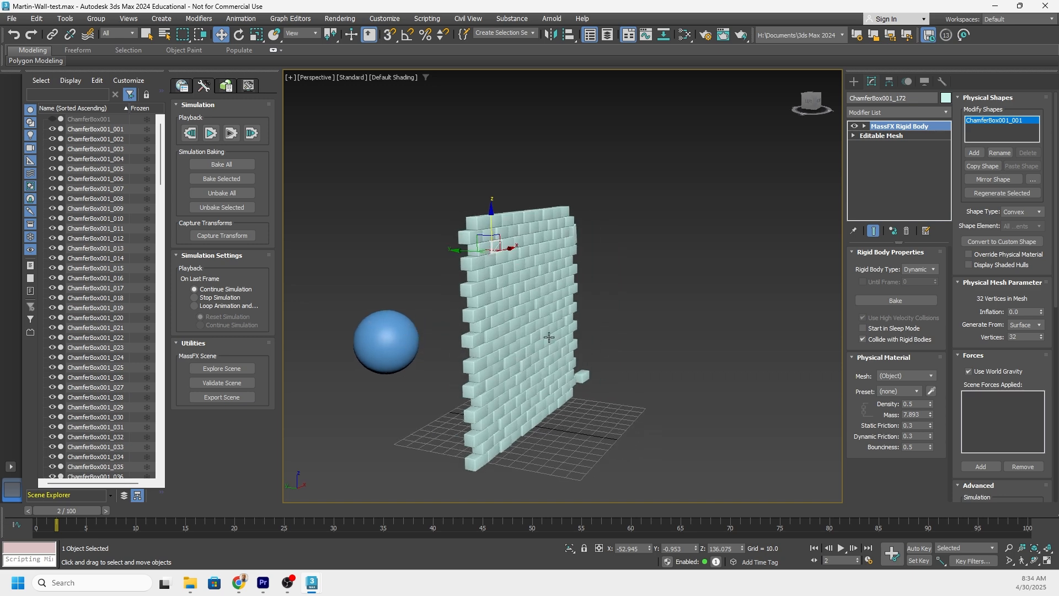
middle_click_drag(567, 313, 535, 303, "alt")
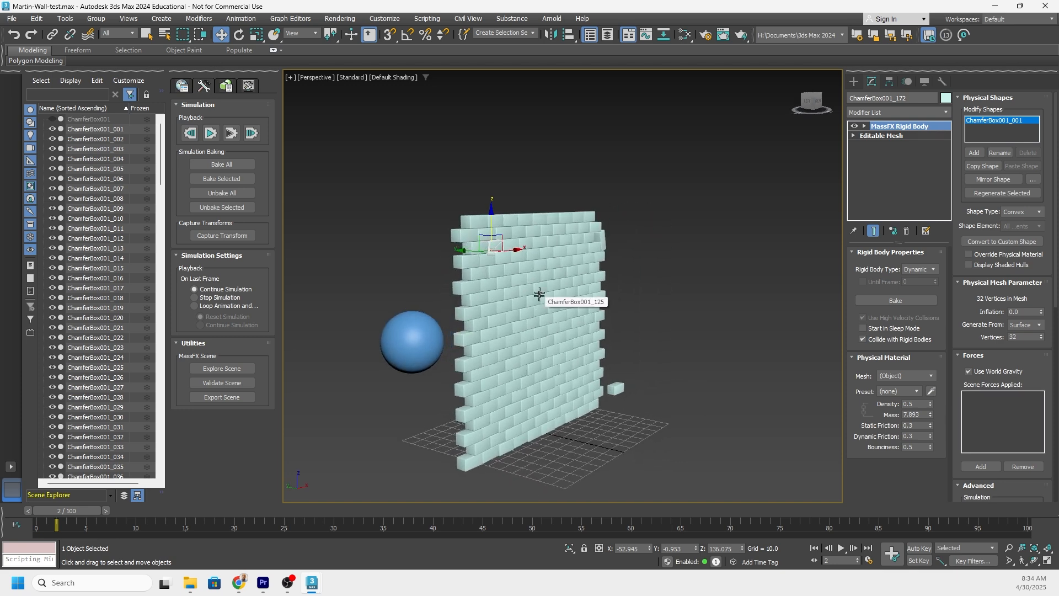
middle_click_drag(527, 273, 513, 253, "alt")
middle_click_drag(529, 326, 514, 296, "alt")
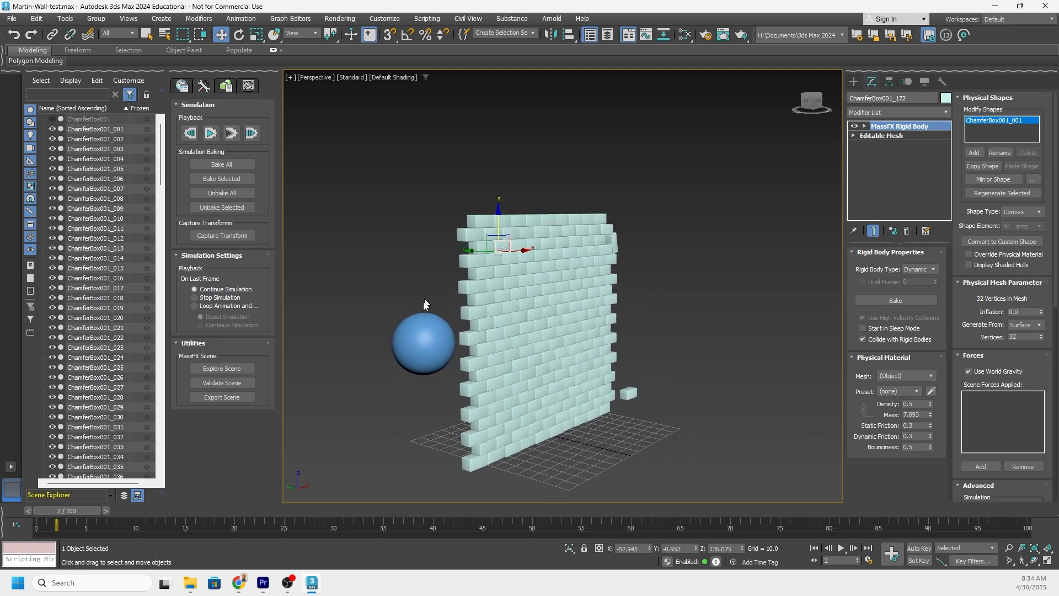
Run the MassFX simulation, examine how far the sphere and blocks travel, and reset the simulation to frame 0.
left_click(211, 134)
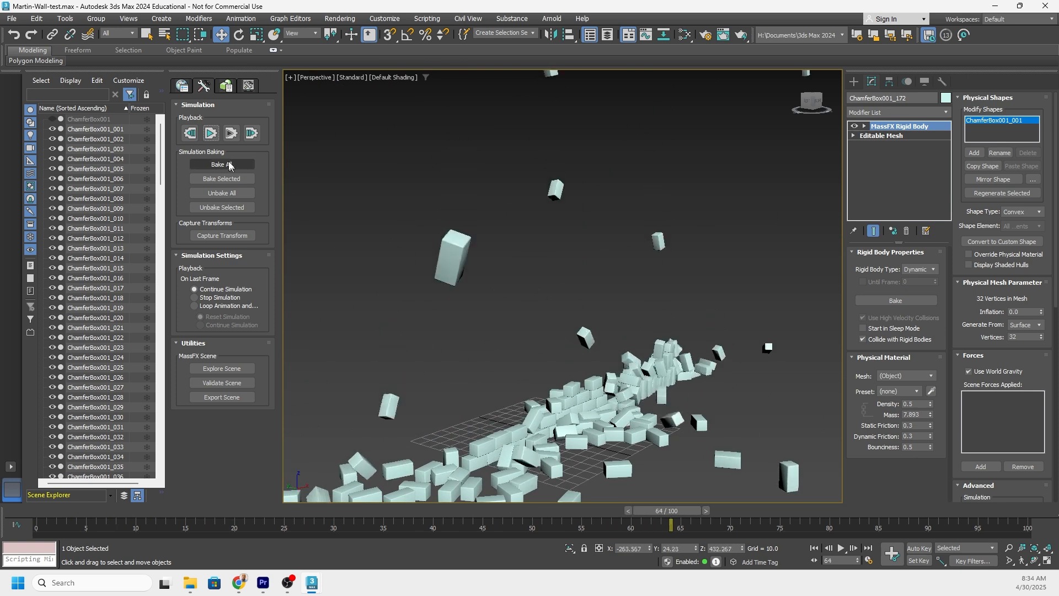
left_click(216, 136)
scroll(513, 284, "down", 6)
middle_click_drag(521, 284, 472, 312)
scroll(452, 288, "down", 5)
scroll(472, 311, "down", 3)
scroll(473, 312, "down", 2)
middle_click_drag(559, 328, 414, 281)
middle_click_drag(600, 389, 561, 317)
scroll(560, 319, "up", 8)
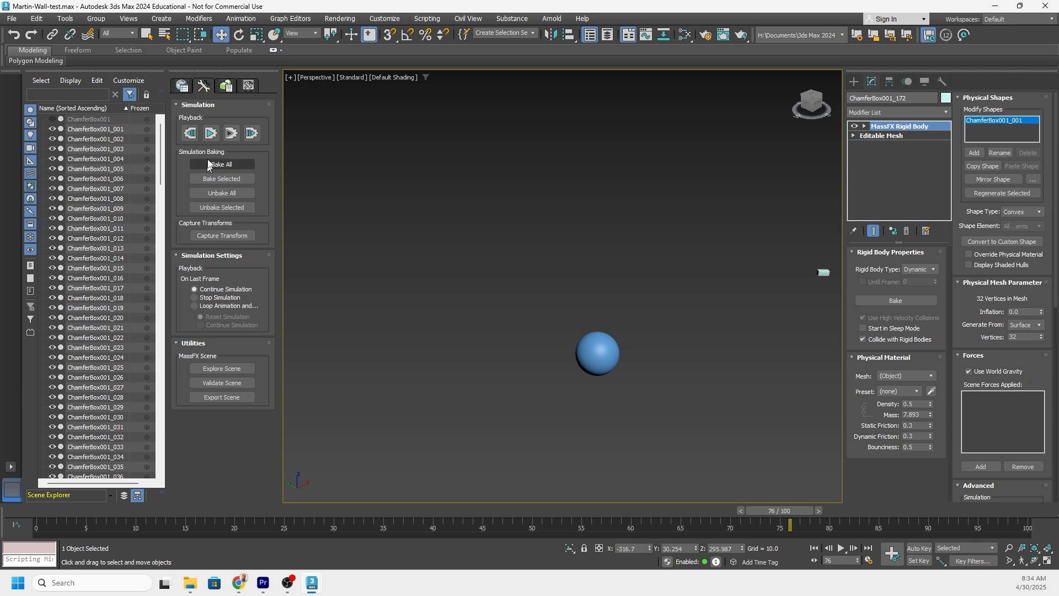
left_click(193, 134)
Select the sphere, move its end key to frame 25 to slow its motion, and play back the animation.
scroll(493, 319, "down", 8)
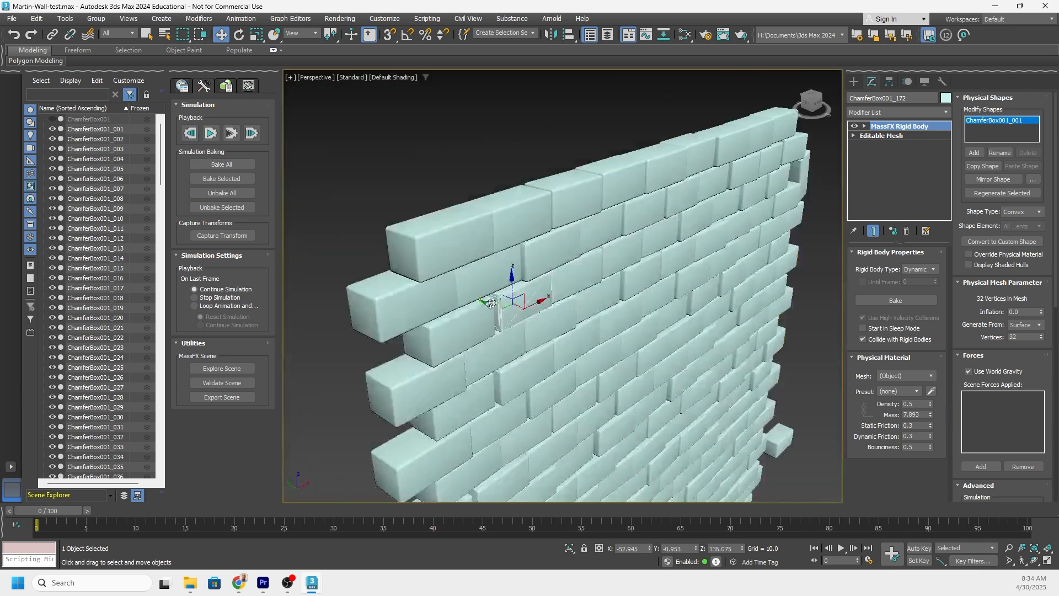
scroll(502, 301, "down", 3)
middle_click_drag(501, 301, 555, 289)
mouse_move(555, 289)
middle_mouse_down("alt")
mouse_move(570, 291)
mouse_move(557, 287)
middle_mouse_up("alt")
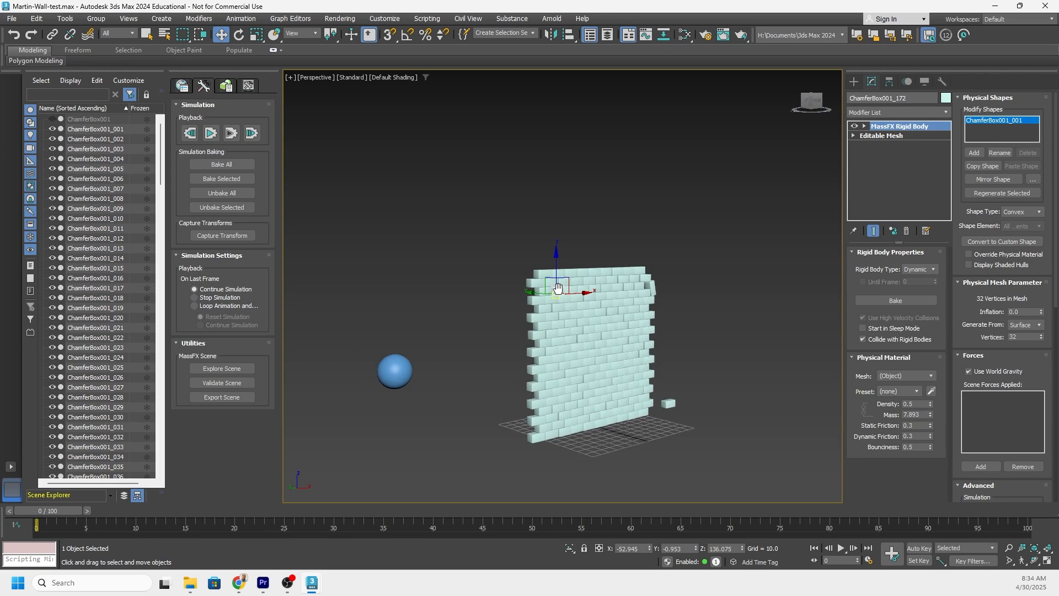
middle_click_drag(408, 371, 393, 368)
left_click(376, 361)
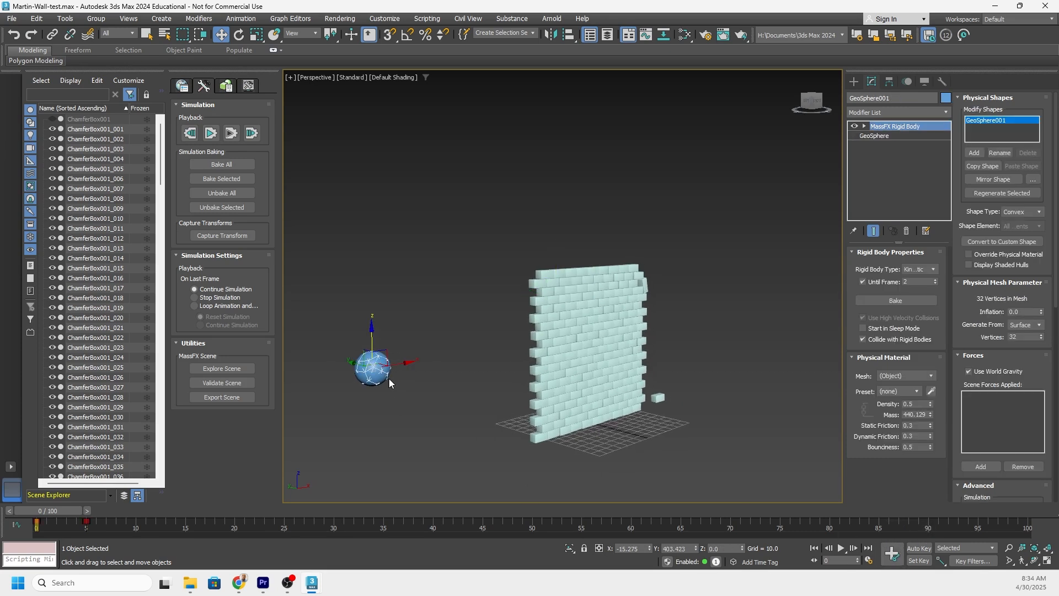
middle_click_drag(335, 399, 322, 393, "alt")
left_click_drag(101, 530, 284, 522)
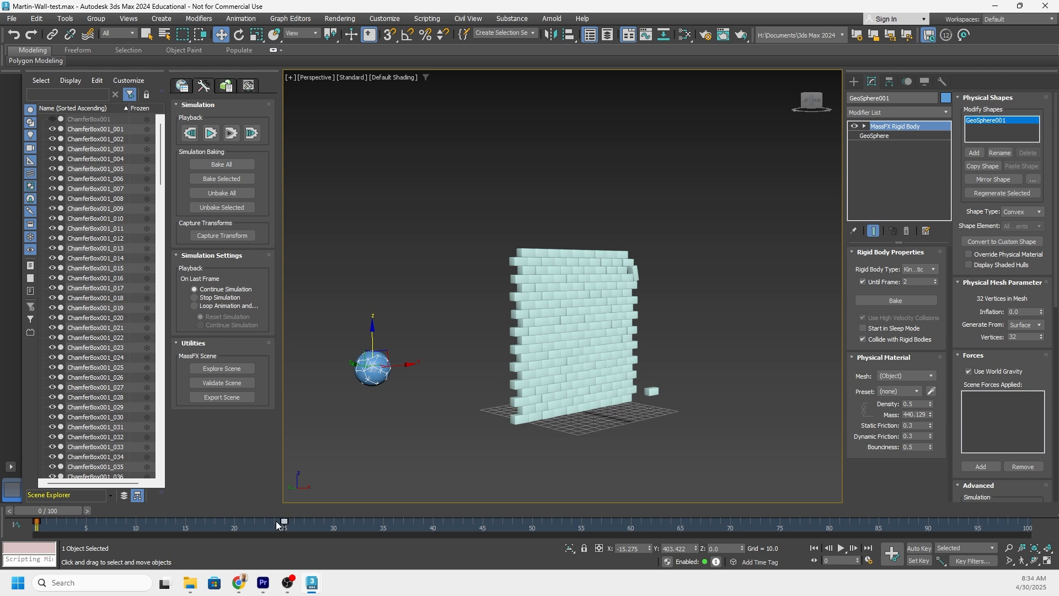
mouse_move(50, 512)
left_mouse_down()
mouse_move(261, 512)
mouse_move(47, 512)
left_mouse_up()
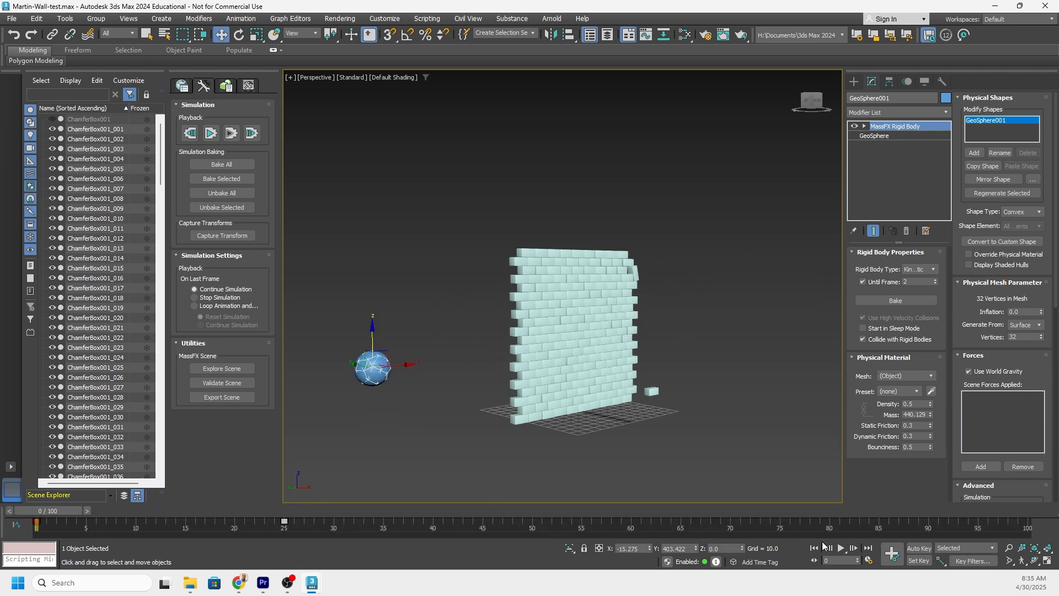
left_click(841, 548)
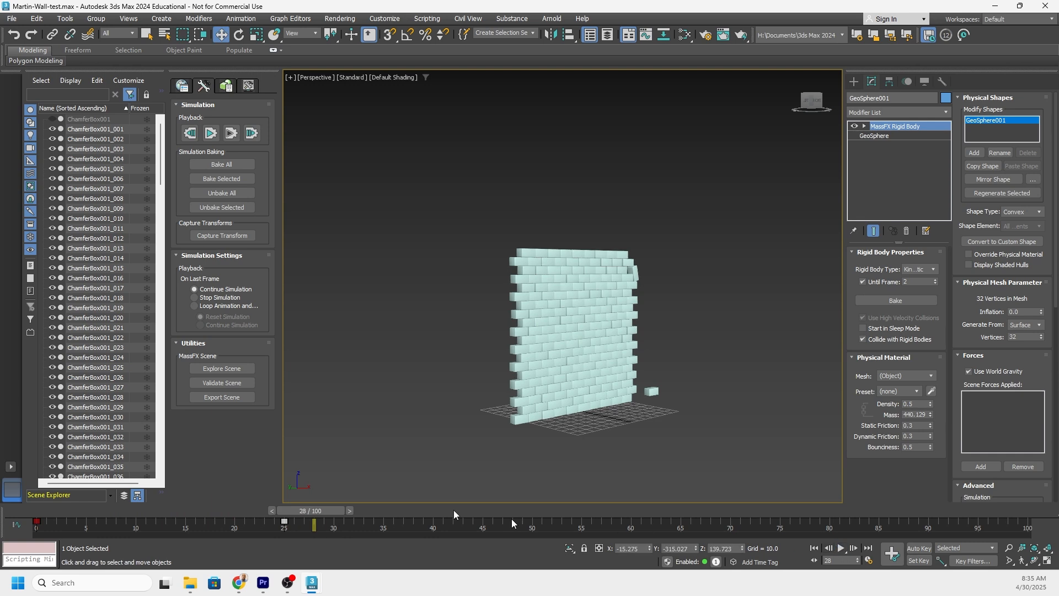
Scrub to frame 10, just before the sphere hits the wall, and set its Until Frame value to 10.
left_click_drag(319, 510, 154, 512)
key("w")
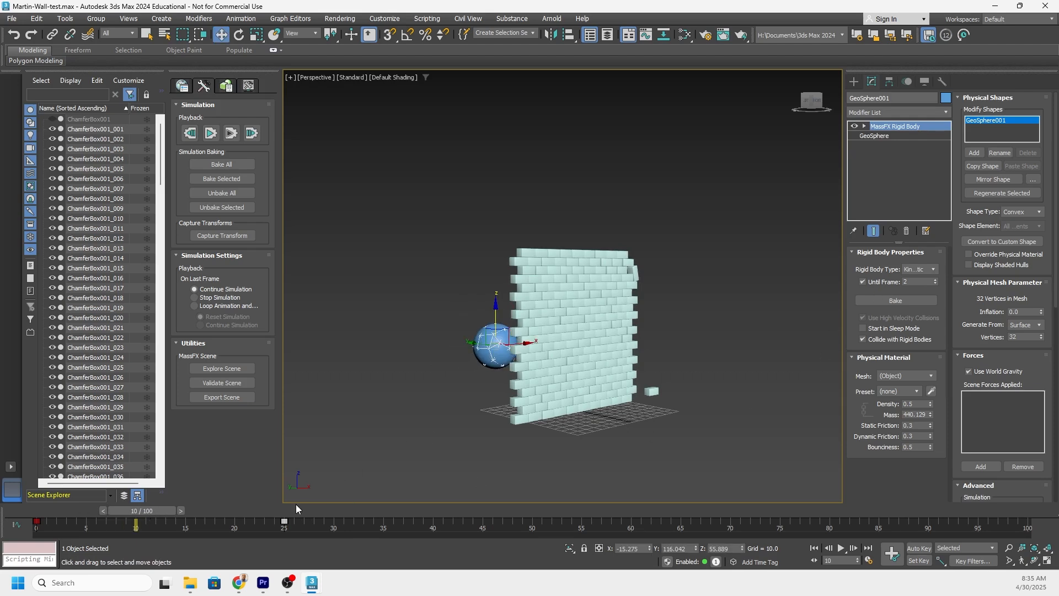
double_click(918, 281)
type("10")
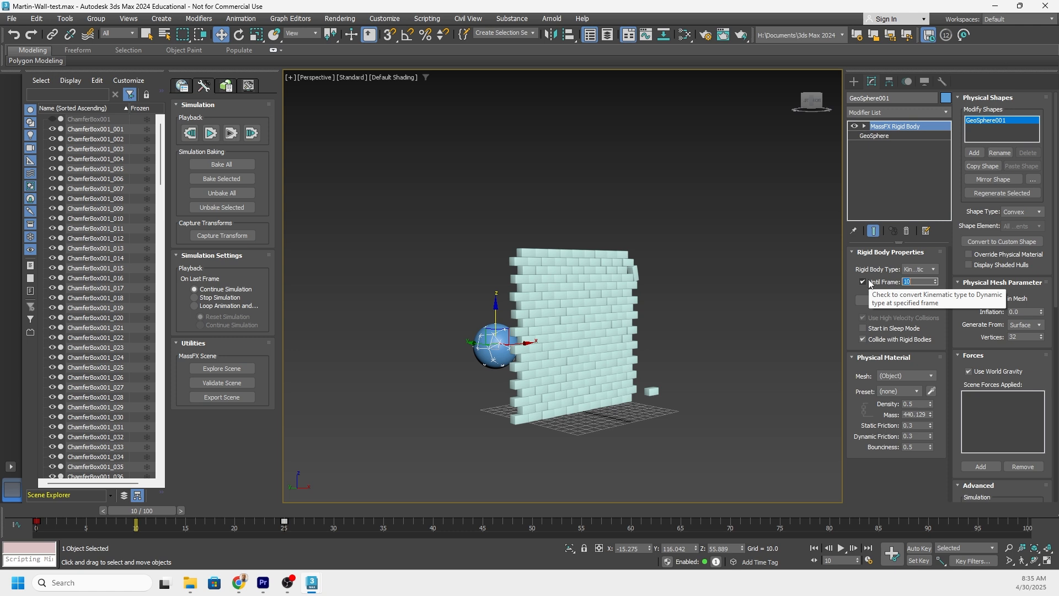
Run the simulation with the slower sphere, examine the scattered blocks and the sphere's travel, and reset the simulation.
left_click(215, 133)
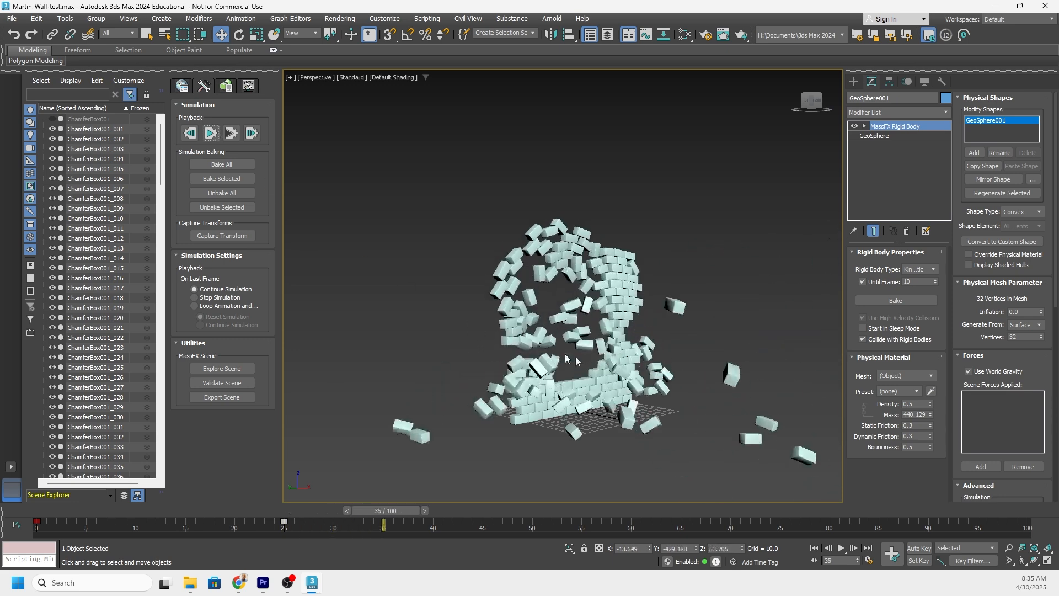
scroll(788, 377, "down", 5)
middle_click_drag(788, 381, 468, 338)
scroll(586, 361, "up", 1)
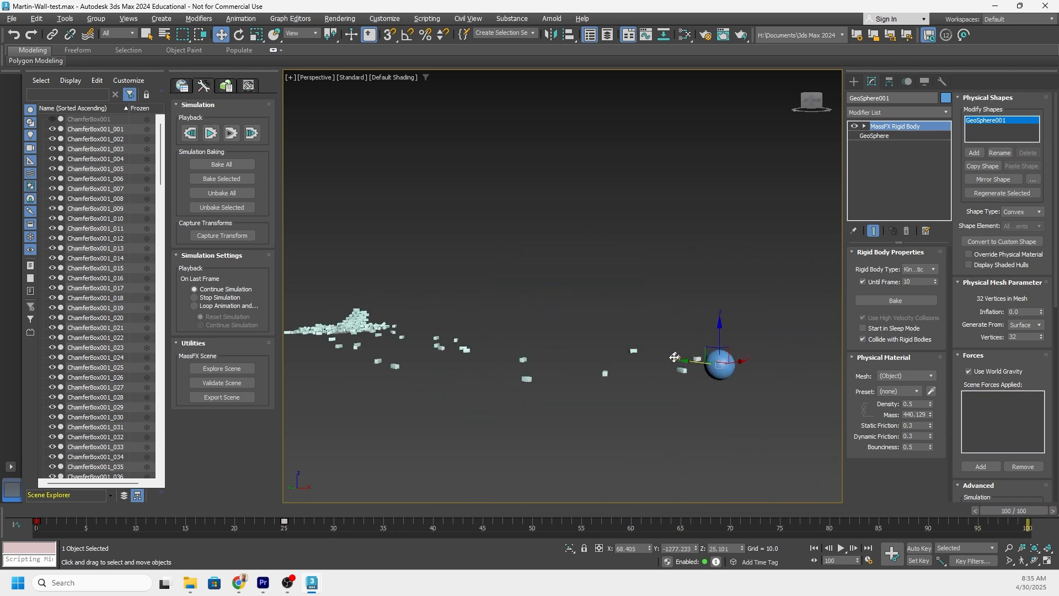
middle_click_drag(674, 358, 558, 416, "alt")
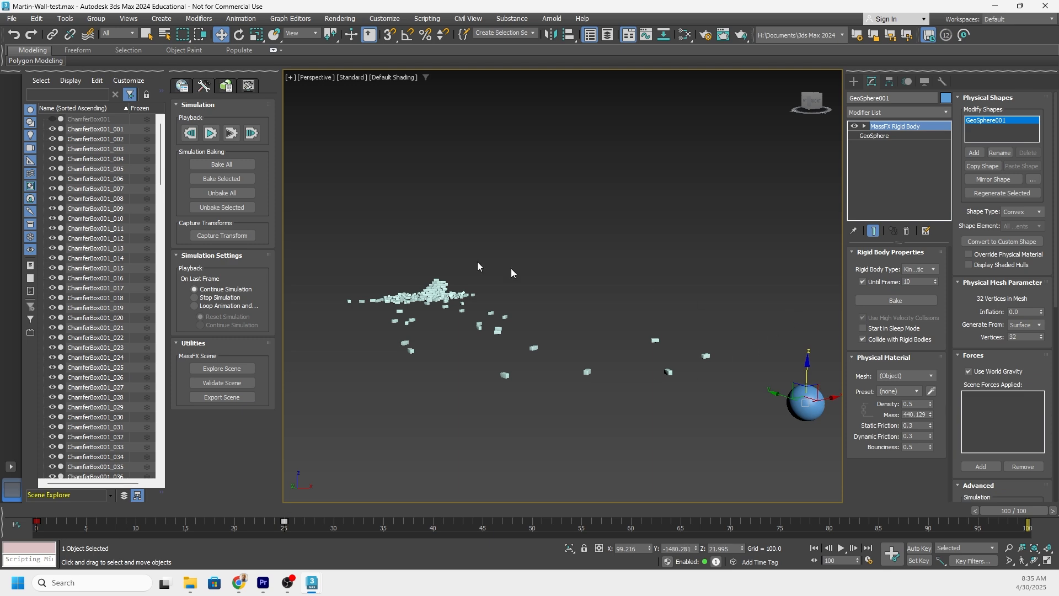
left_click(190, 133)
Raise the physical material density of a wall block, and then of all the wall blocks together, to make them heavier.
scroll(417, 293, "up", 10)
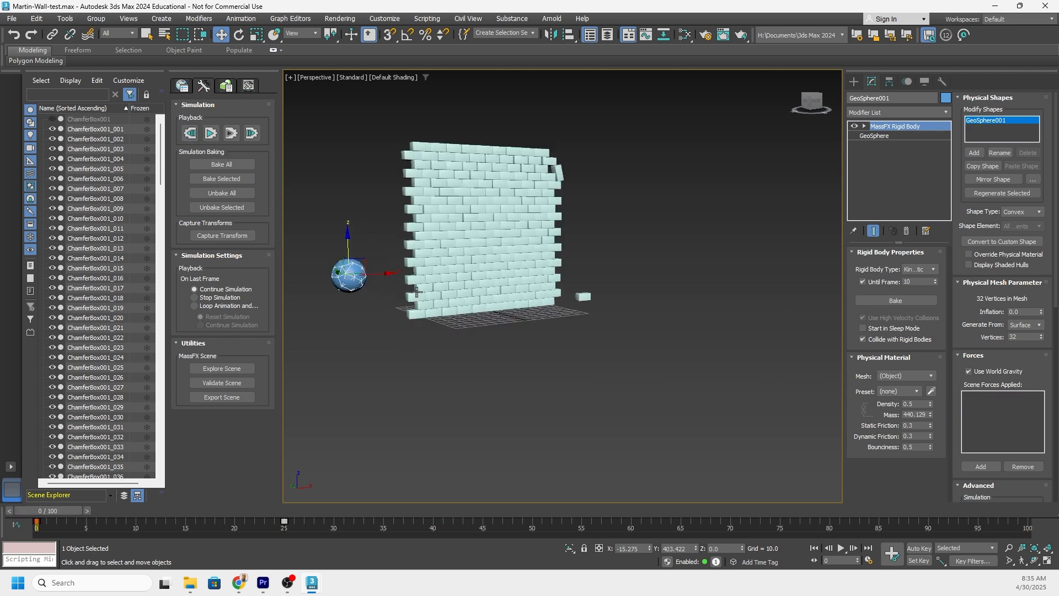
middle_click_drag(511, 346, 645, 339, "alt")
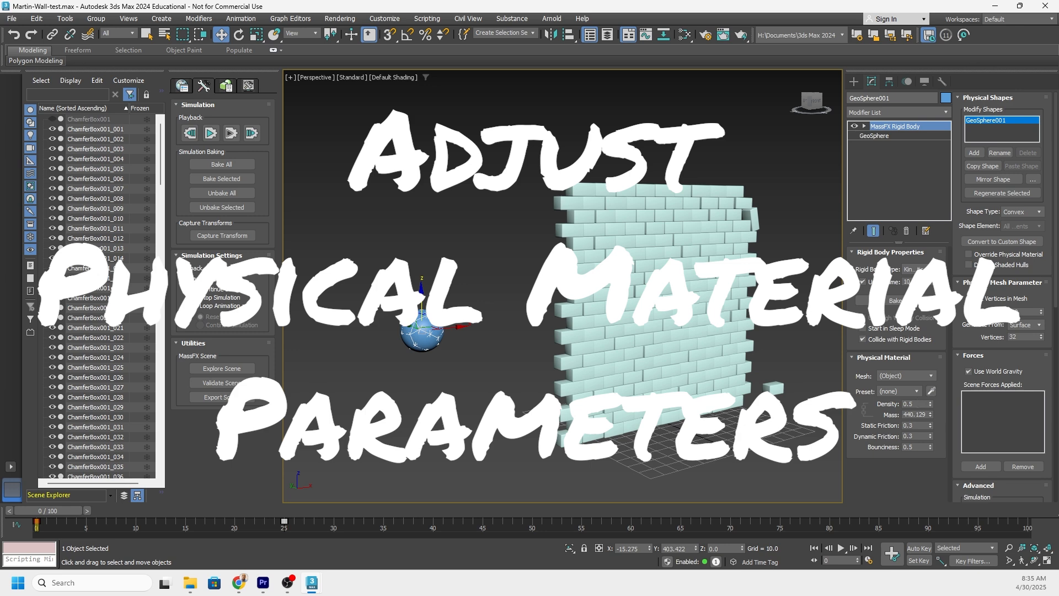
left_click(595, 198)
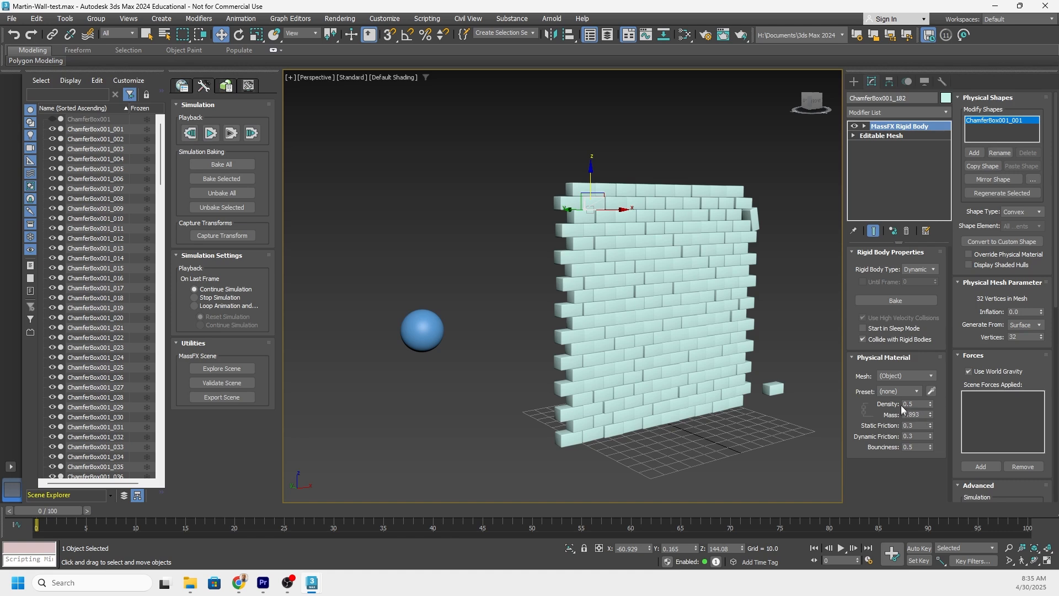
left_click_drag(930, 403, 935, 372)
left_click_drag(780, 161, 554, 479)
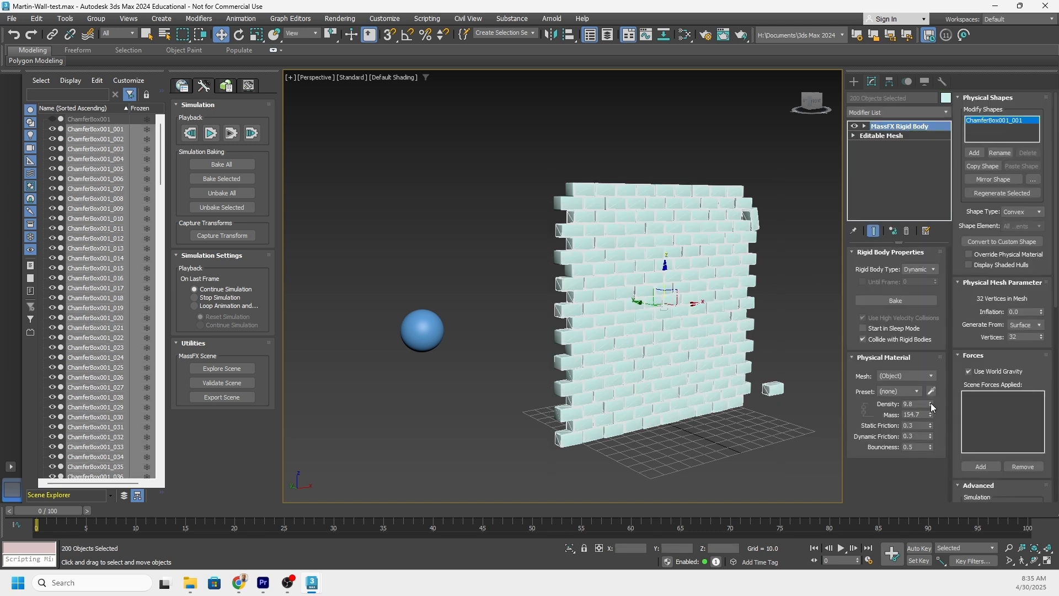
left_click_drag(931, 403, 934, 389)
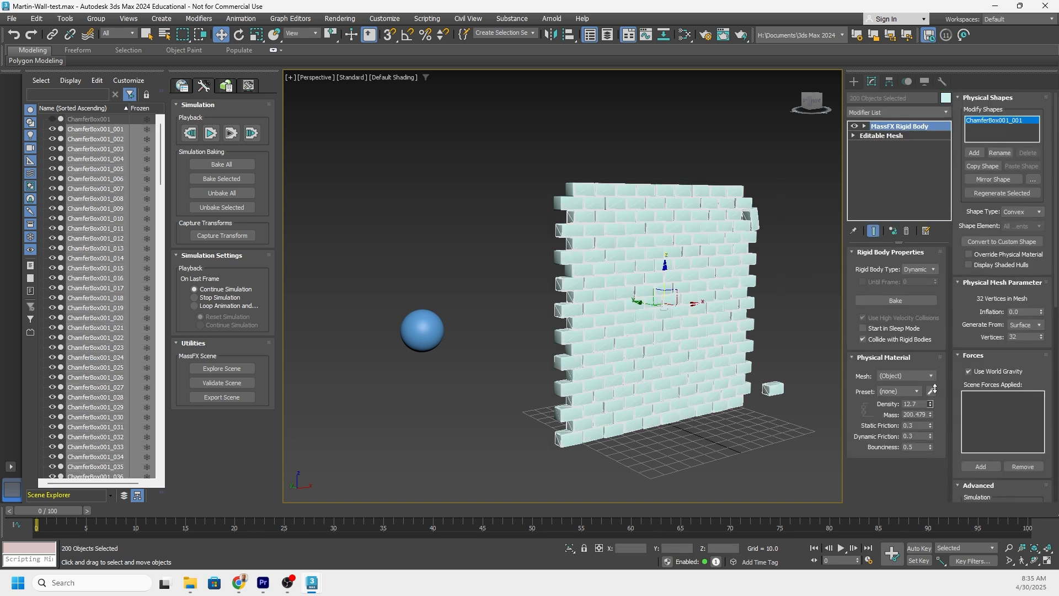
Clear the selection, run the simulation with the denser blocks, and examine how the wall reacts to the sphere's impact.
left_click(428, 219)
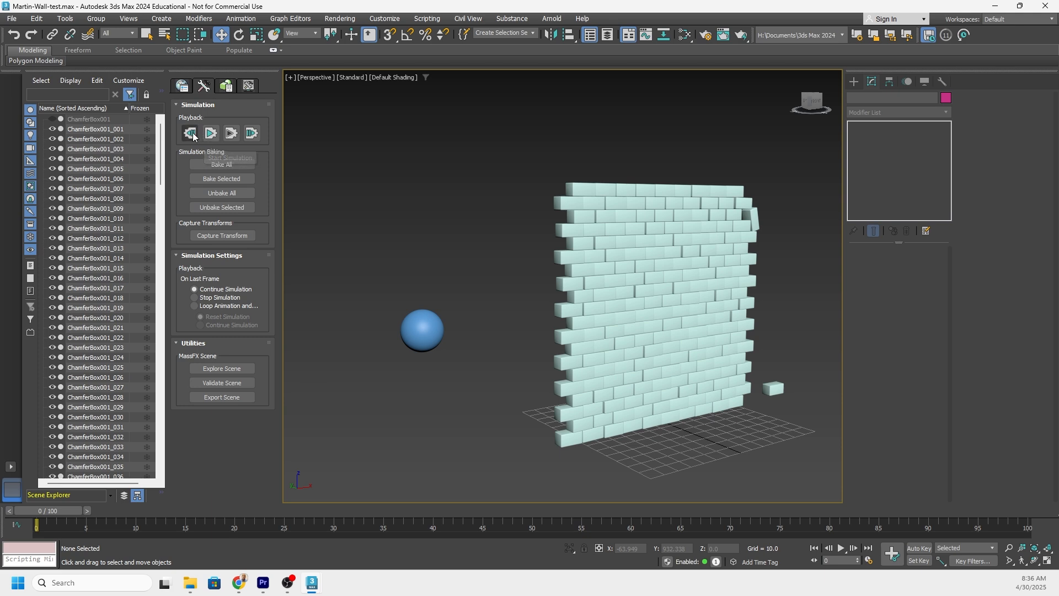
left_click(210, 133)
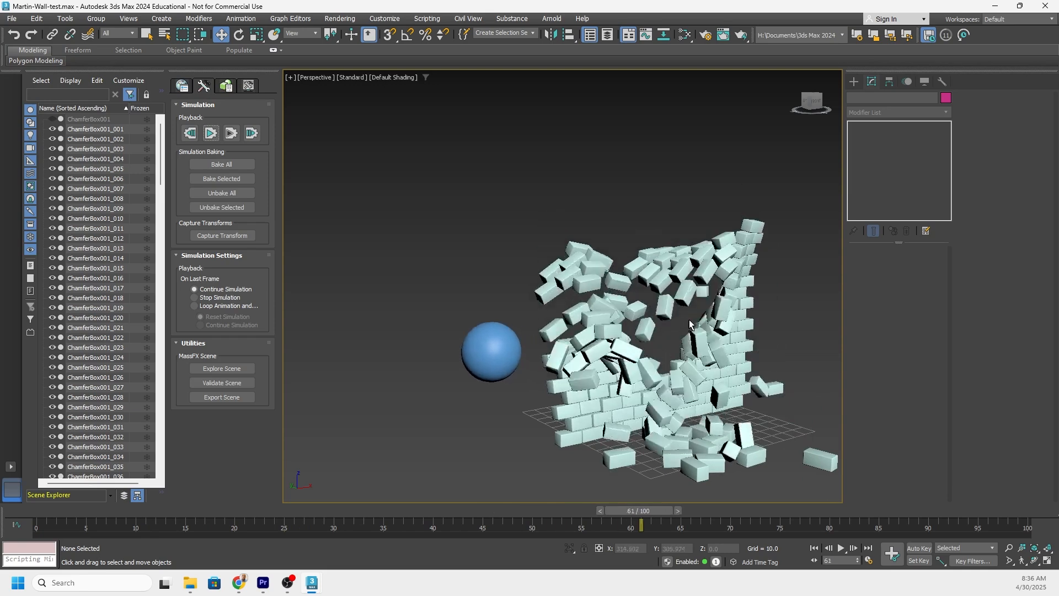
mouse_move(695, 352)
middle_mouse_down("alt")
mouse_move(580, 316)
mouse_move(591, 300)
mouse_move(563, 307)
mouse_move(582, 293)
mouse_move(551, 300)
mouse_move(588, 300)
mouse_move(543, 326)
mouse_move(574, 323)
middle_mouse_up("alt")
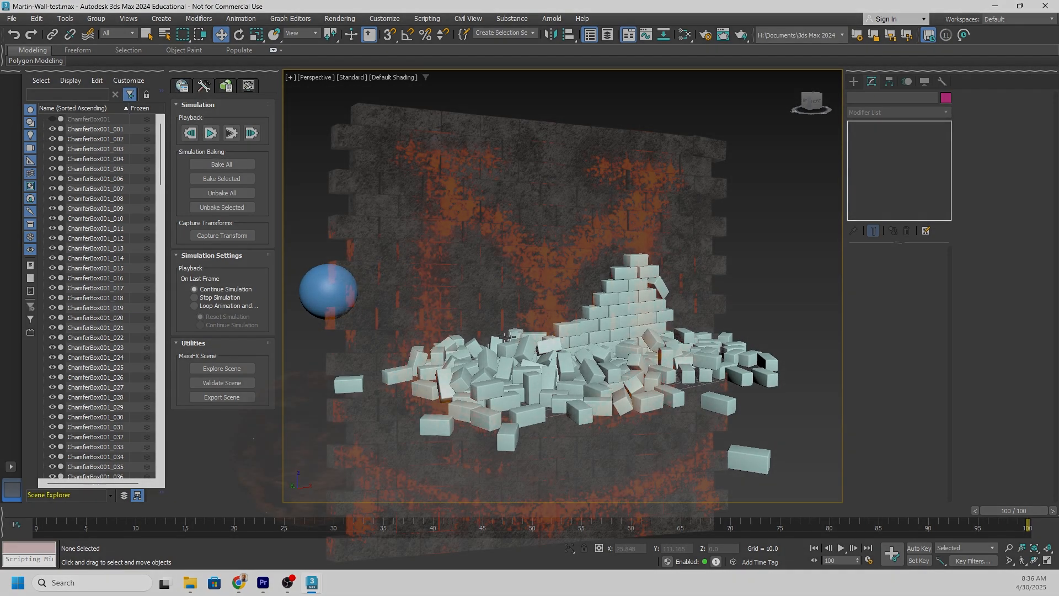